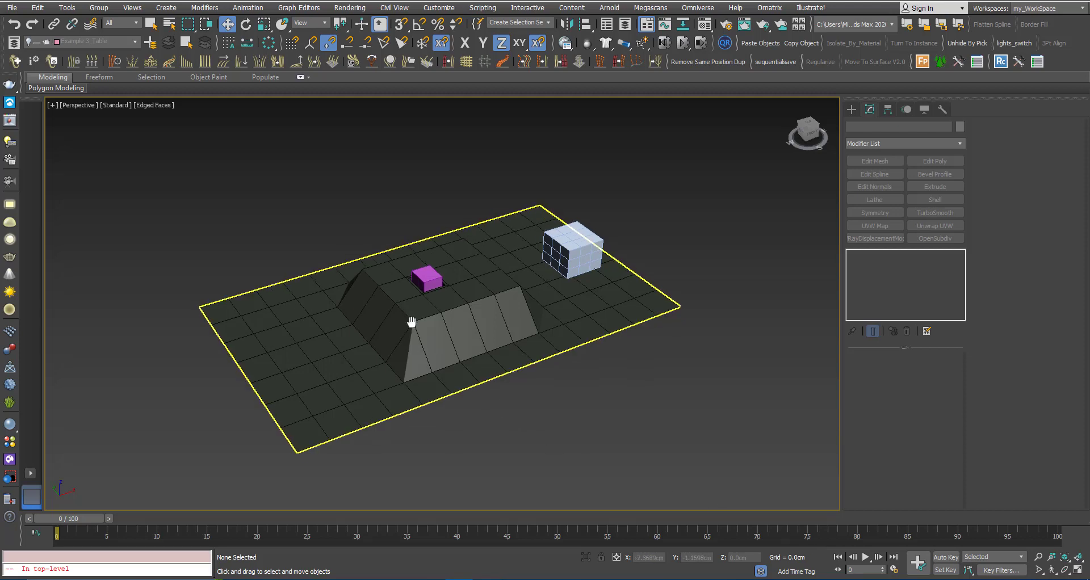
- Orbit and zoom the Perspective view to survey the terrain scene
middle_drag(414, 319, 412, 341)
scroll(432, 282, up, 3)
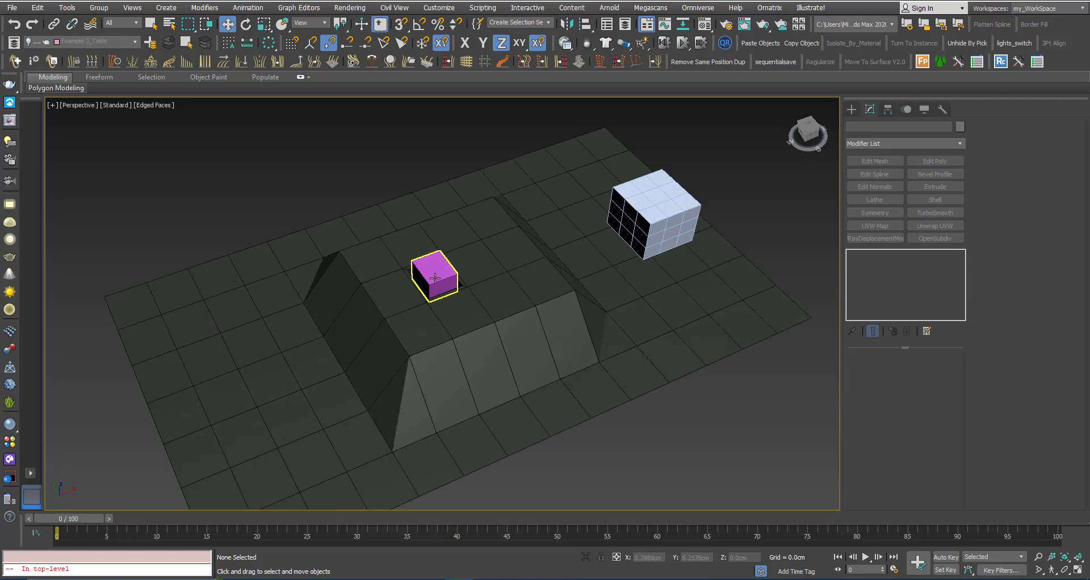
mouse_move(435, 278)
alt+middle_down()
mouse_move(450, 335)
mouse_move(450, 283)
mouse_move(462, 329)
mouse_move(456, 311)
alt+middle_up()
scroll(454, 295, down, 3)
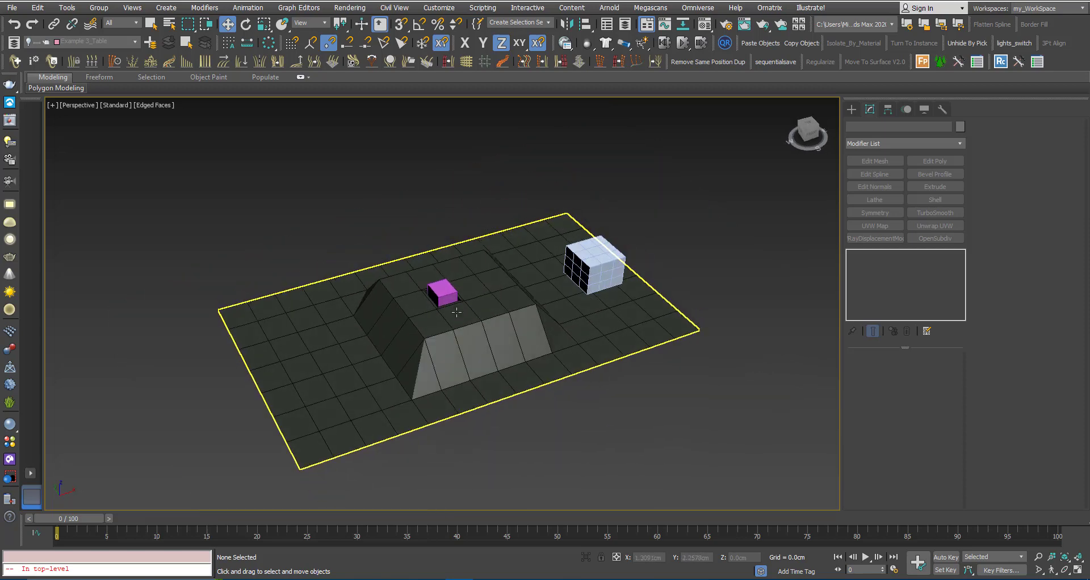
scroll(456, 311, up, 3)
- Select Plane001 so its Editable Poly settings appear
key(q)
click(431, 338)
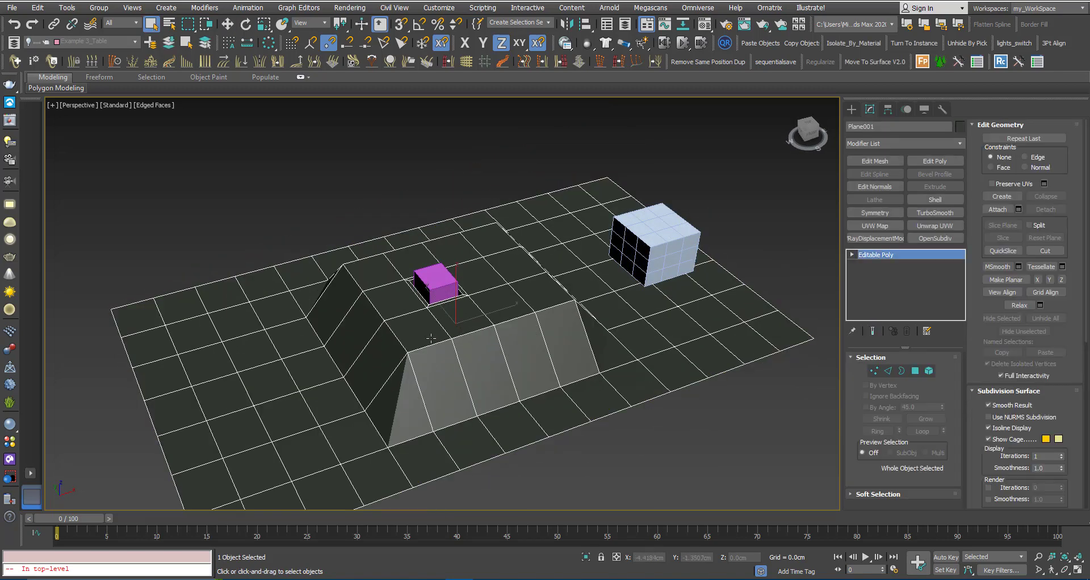
click(357, 202)
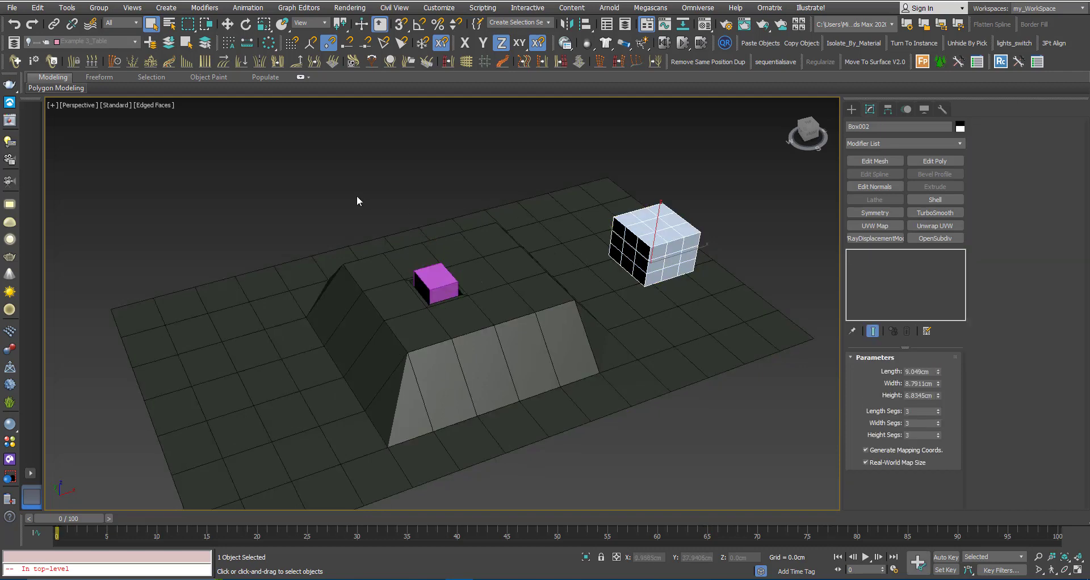
click(417, 337)
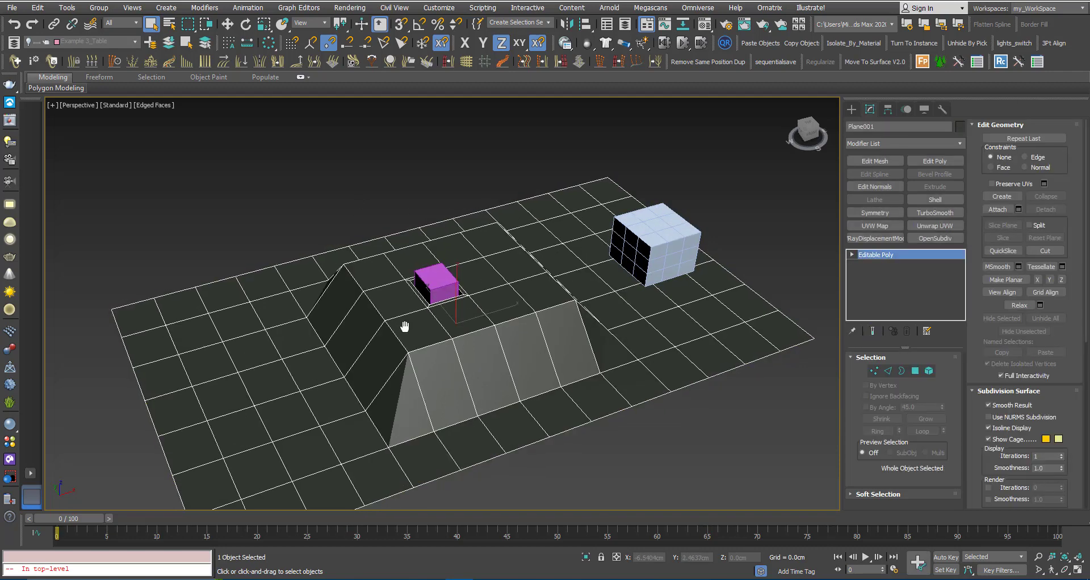
- Orbit and zoom in for a closer look at the purple box
alt+middle_drag(404, 327, 413, 369)
scroll(413, 341, up, 4)
scroll(420, 283, up, 3)
alt+middle_drag(420, 284, 417, 281)
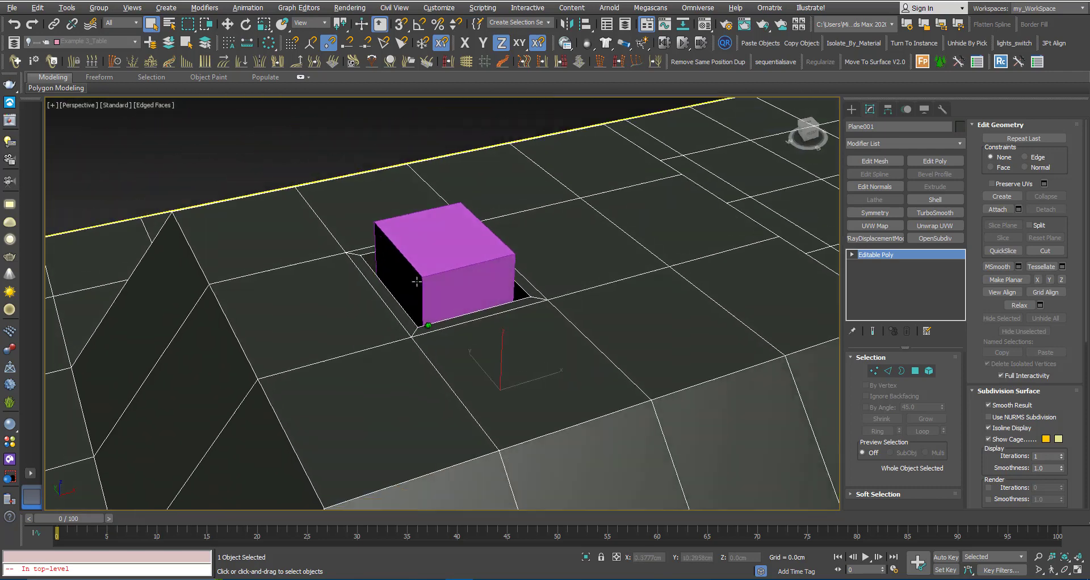
scroll(416, 281, down, 6)
scroll(431, 316, down, 1)
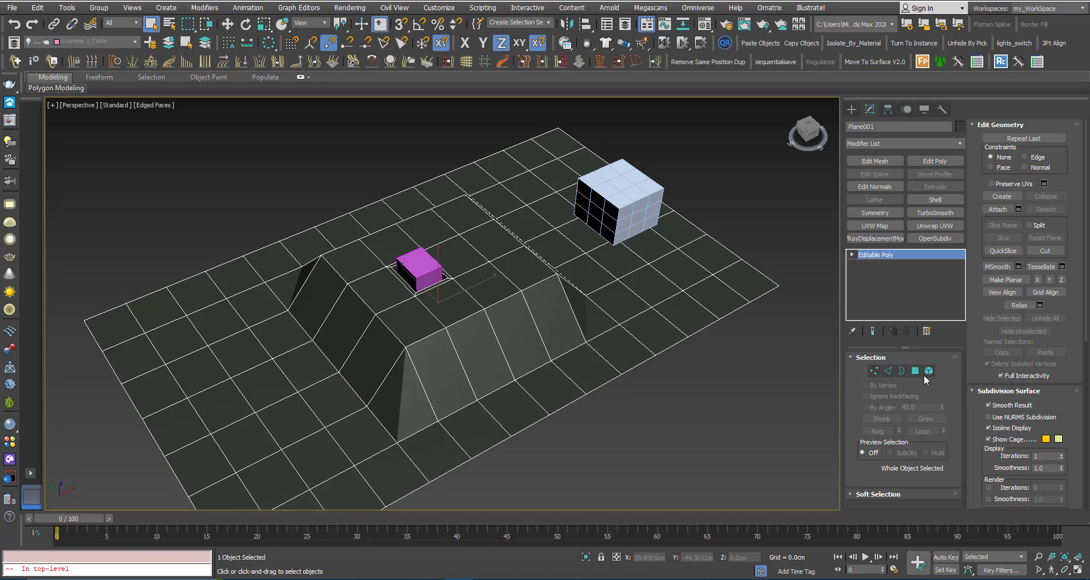
- In Vertex mode with wireframe on, marquee-select the 12 vertices ringing Box001
click(875, 371)
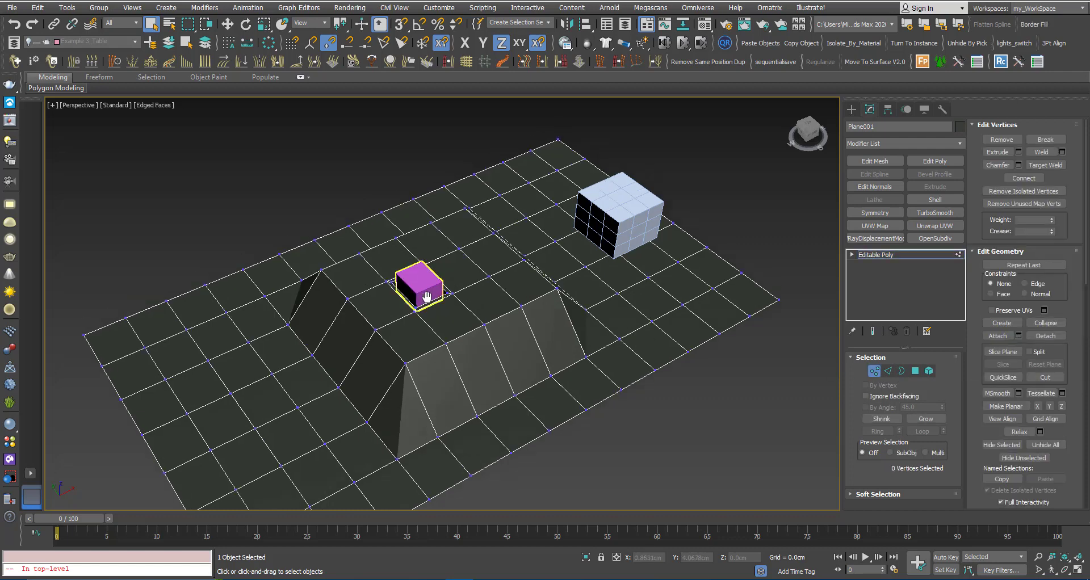
scroll(457, 320, up, 5)
key(F3)
mouse_move(420, 289)
alt+middle_down()
mouse_move(456, 302)
mouse_move(407, 250)
alt+middle_up()
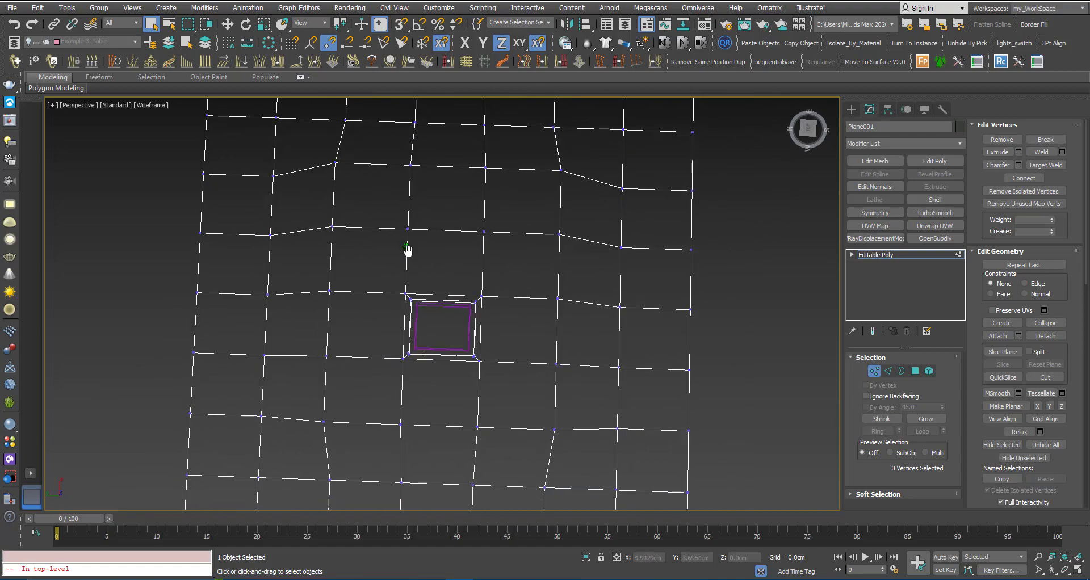
drag(509, 370, 509, 370)
alt+middle_drag(450, 355, 405, 292)
key(F3)
- Orbit around the purple box to check the selected vertices
mouse_move(451, 345)
middle_down()
mouse_move(433, 316)
mouse_move(433, 334)
middle_up()
scroll(434, 321, up, 3)
scroll(428, 355, up, 2)
mouse_move(427, 283)
alt+middle_down()
mouse_move(438, 298)
mouse_move(438, 276)
mouse_move(428, 326)
alt+middle_up()
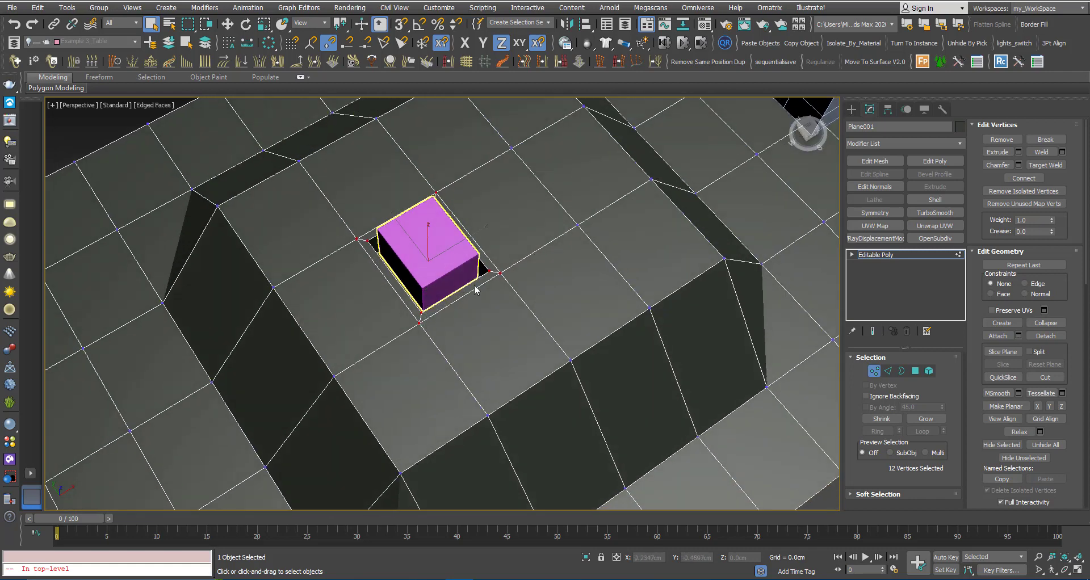
alt+middle_drag(410, 253, 412, 228)
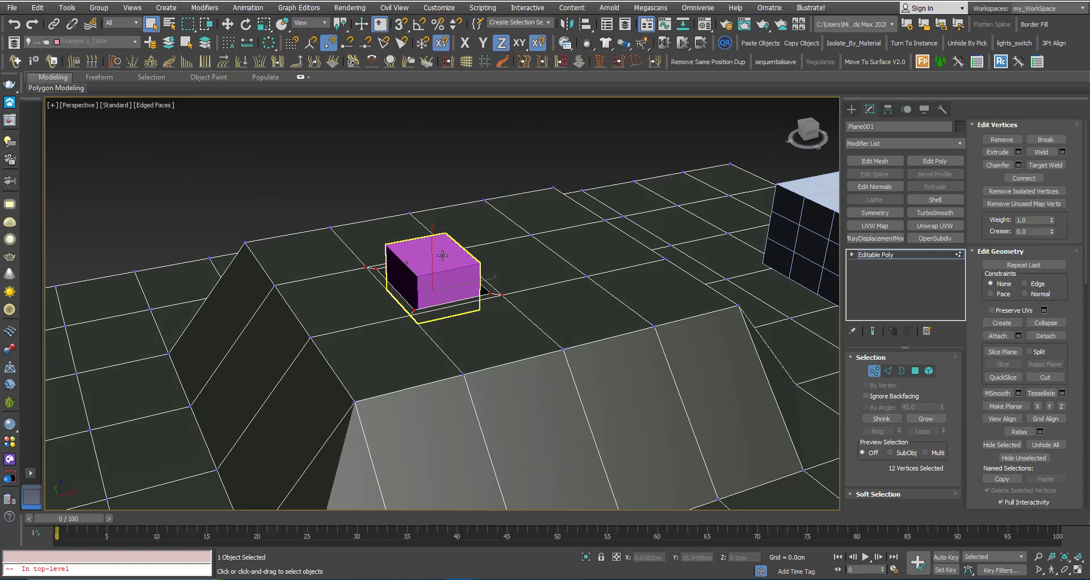
alt+middle_drag(443, 262, 480, 336)
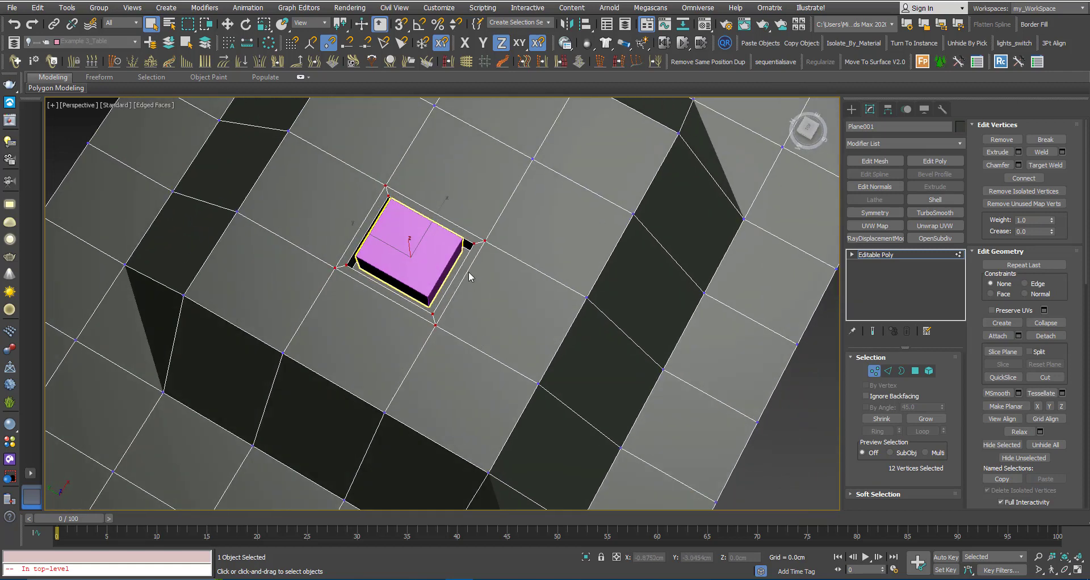
mouse_move(419, 295)
alt+middle_down()
mouse_move(428, 260)
mouse_move(454, 308)
alt+middle_up()
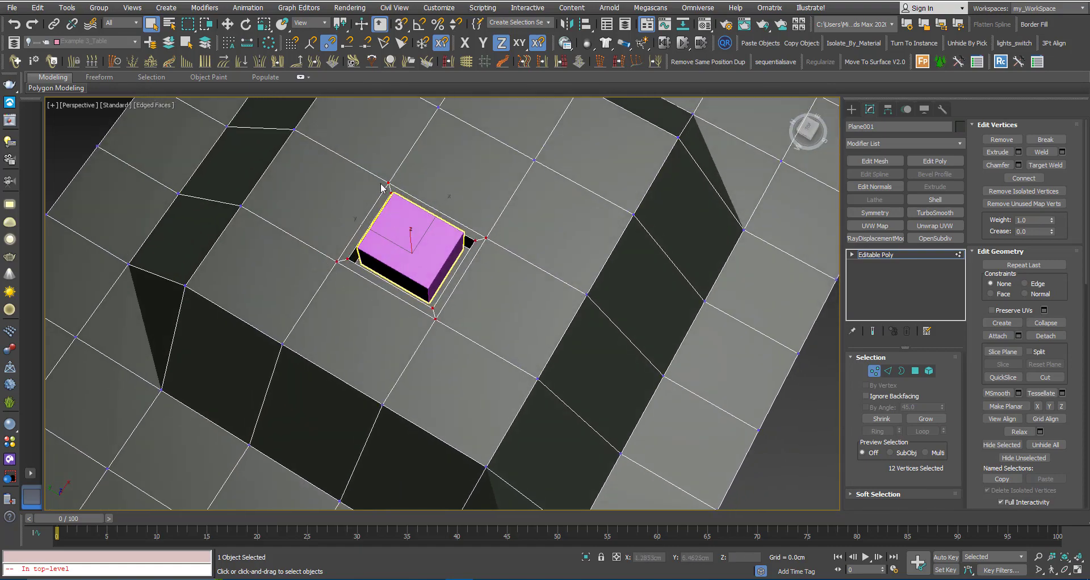
mouse_move(450, 293)
alt+middle_down()
mouse_move(432, 315)
mouse_move(407, 245)
mouse_move(430, 358)
alt+middle_up()
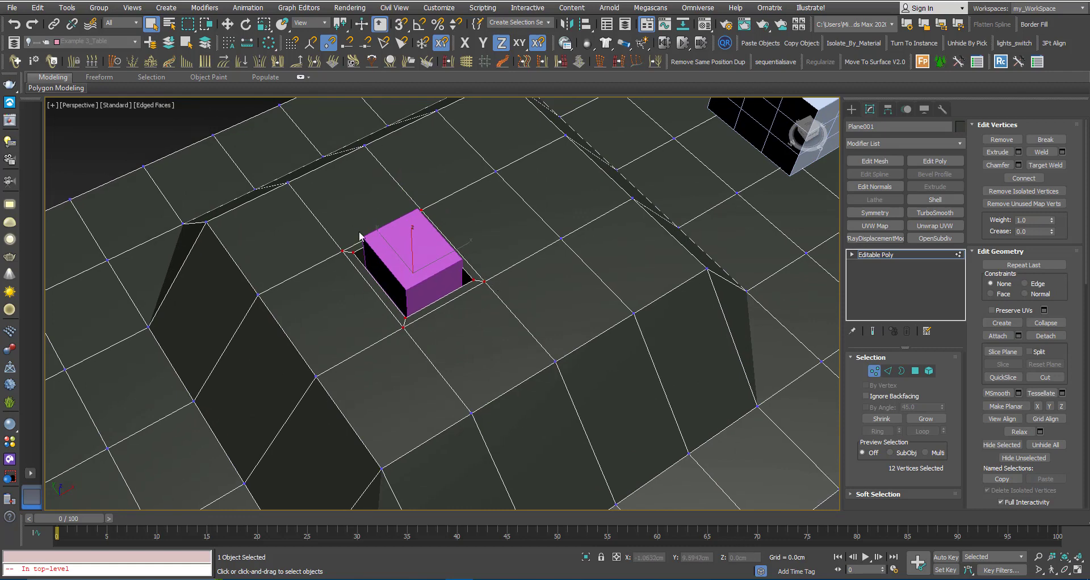
alt+middle_drag(394, 306, 397, 292)
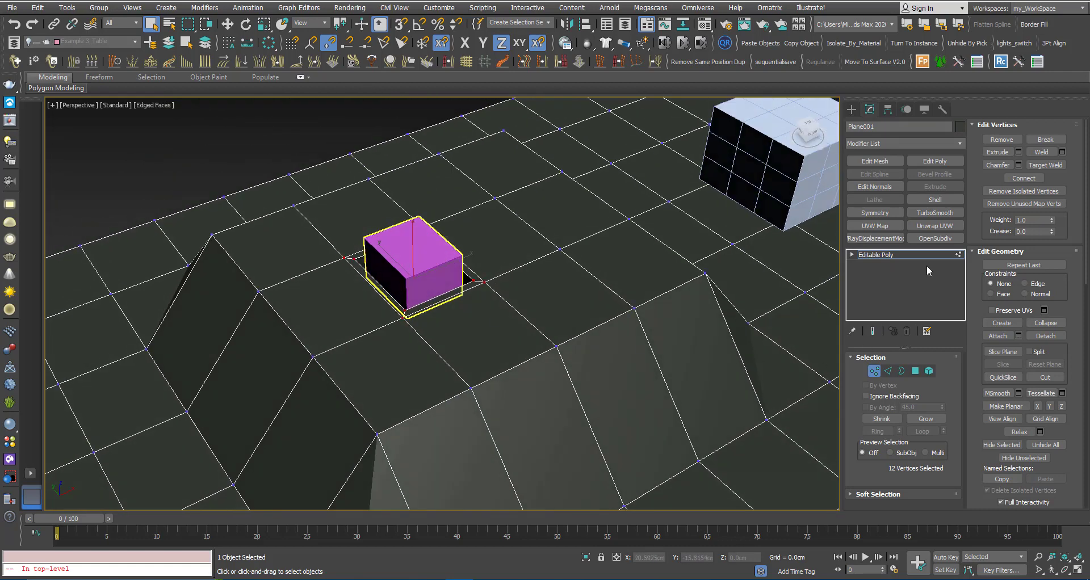
- Add a Linked XForm modifier to Plane001 with Box001 as its control object
click(873, 144)
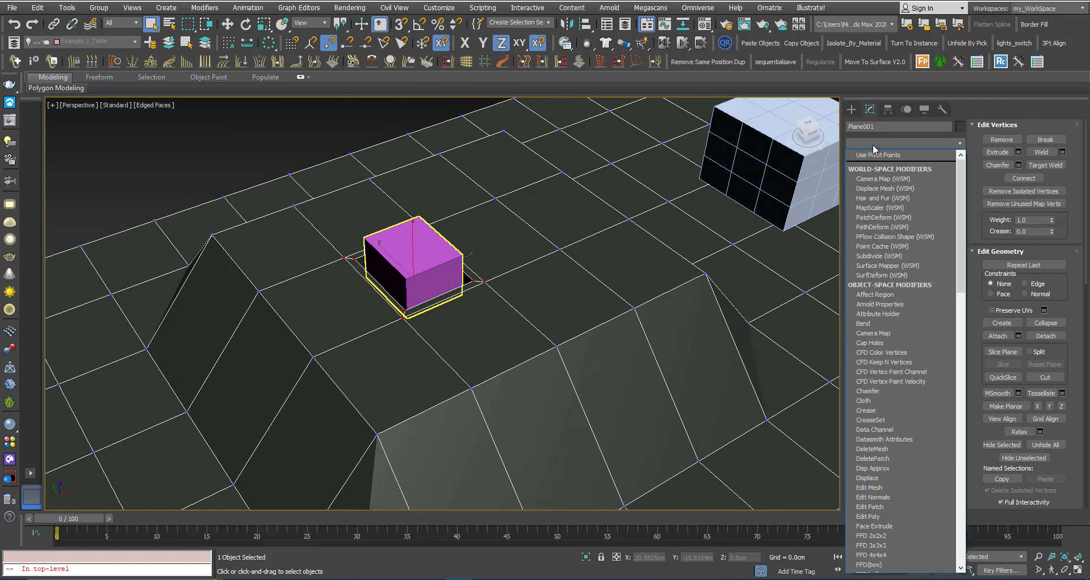
key(l)
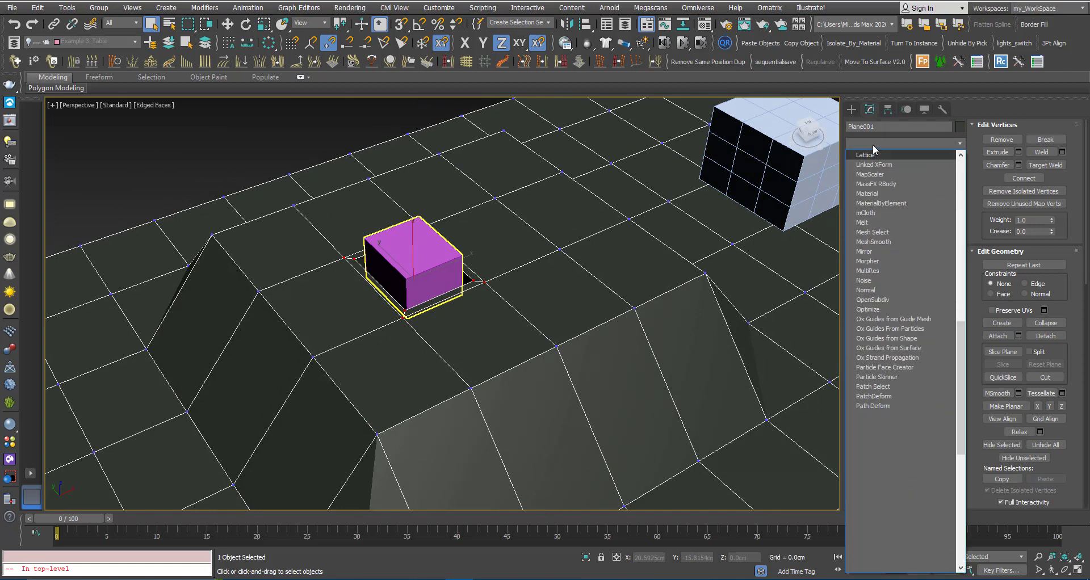
key(i)
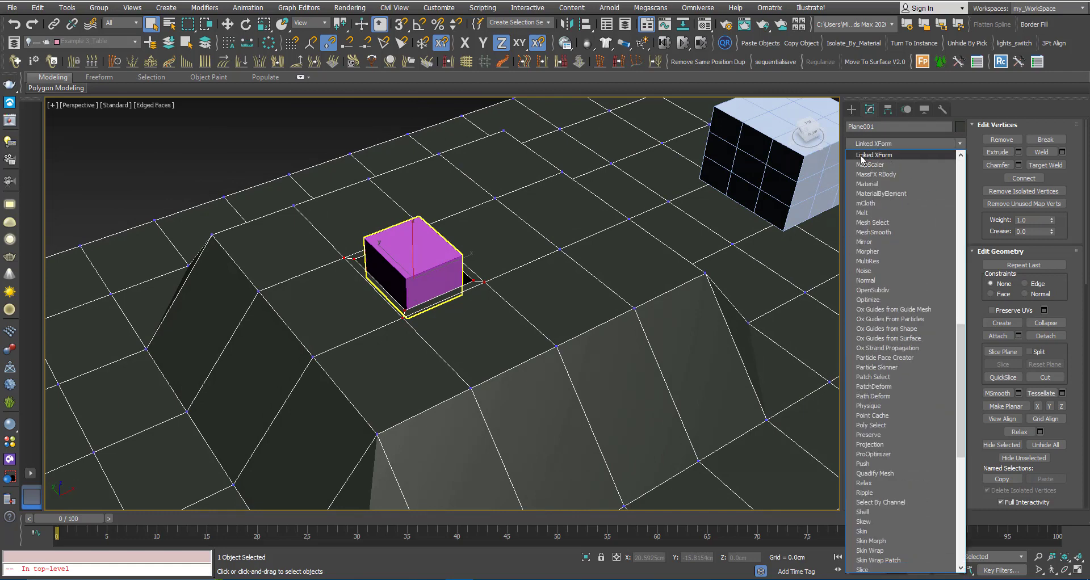
click(890, 156)
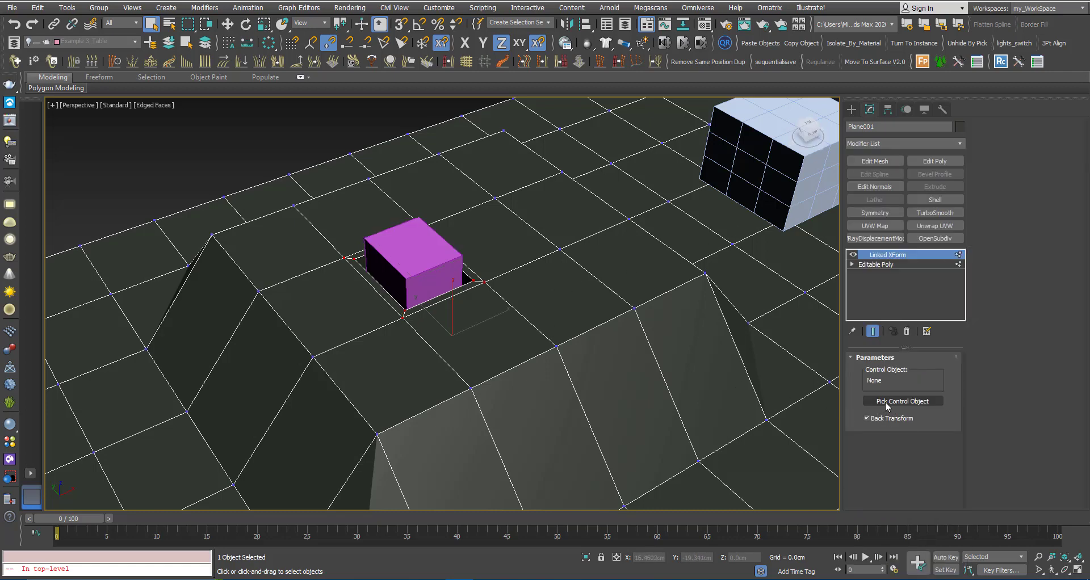
click(915, 402)
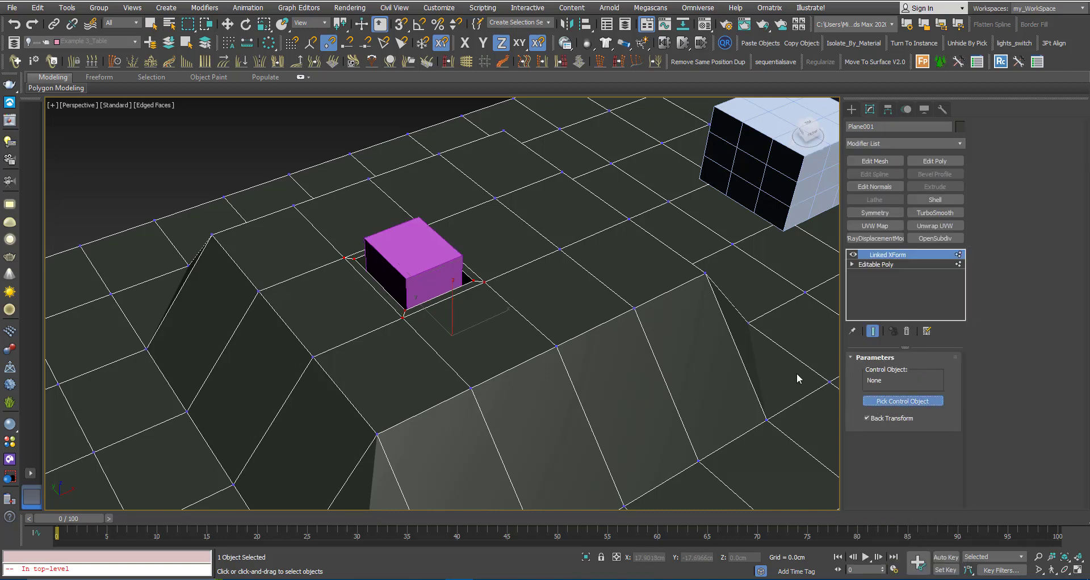
click(406, 263)
middle_drag(406, 264, 444, 251)
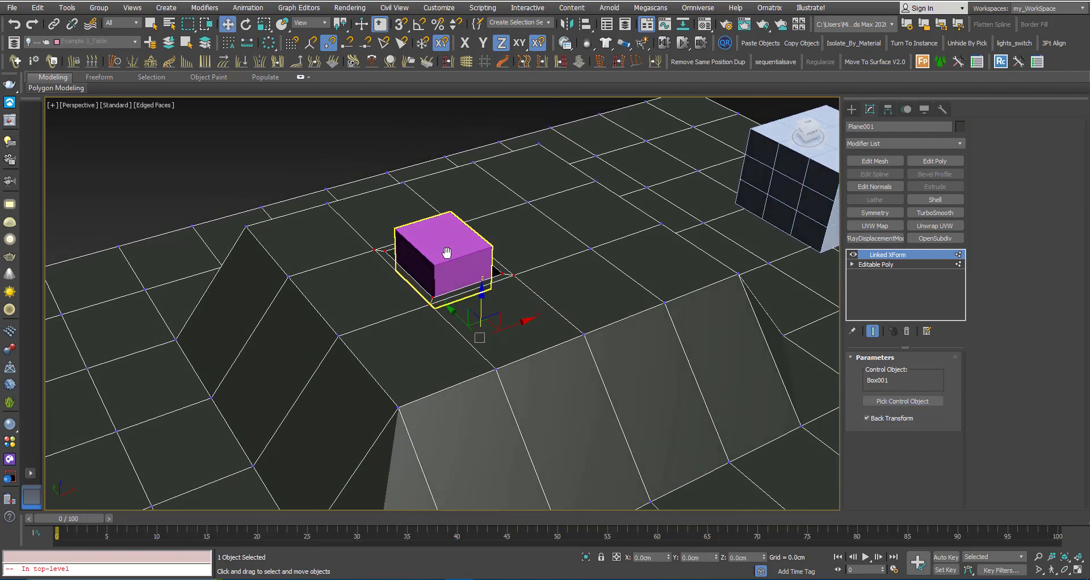
- Select Box001 and try raising it above the plane, then cancel the move
click(439, 242)
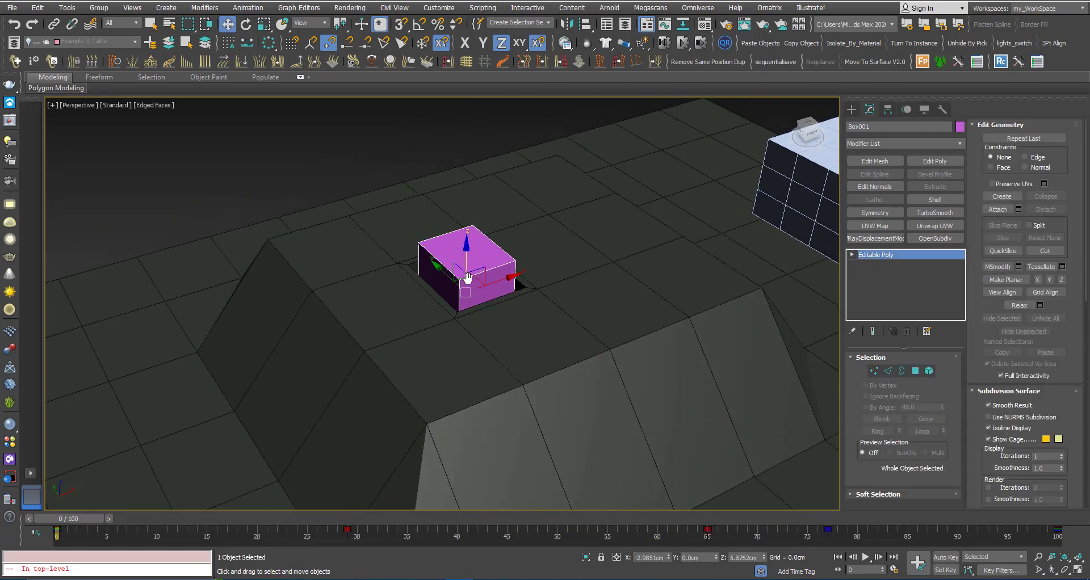
mouse_move(438, 250)
middle_down()
mouse_move(458, 272)
mouse_move(434, 283)
mouse_move(431, 274)
middle_up()
key(F3)
mouse_move(440, 252)
mouse_down()
mouse_move(439, 198)
mouse_move(437, 283)
mouse_move(440, 201)
mouse_up()
key(F3)
right_click(440, 202)
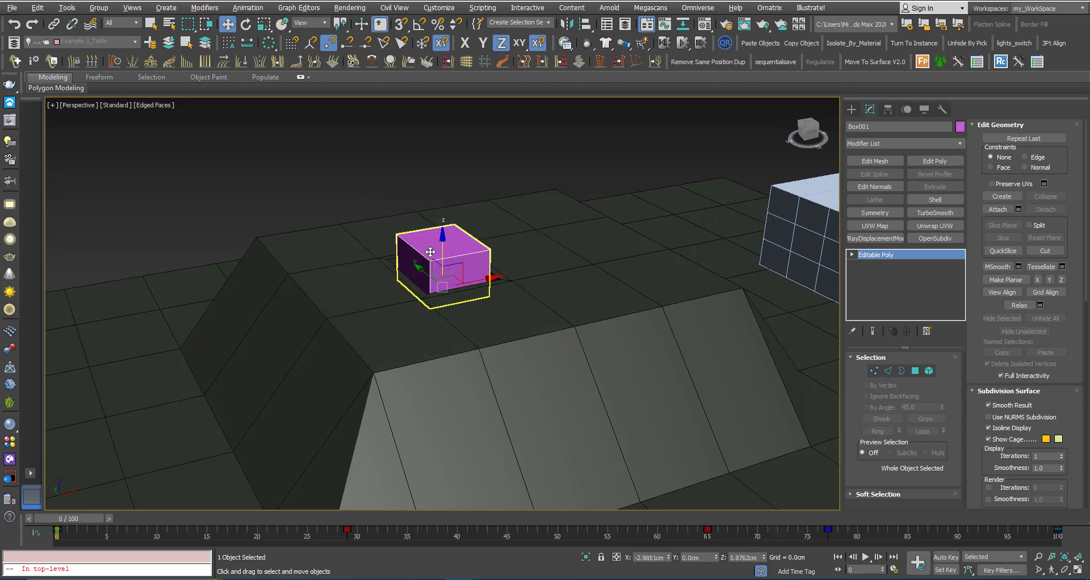
- Scale Box001 up uniformly, then undo the enlargement
mouse_move(432, 258)
alt+middle_down()
mouse_move(465, 338)
mouse_move(437, 264)
alt+middle_up()
key(r)
drag(437, 263, 424, 242)
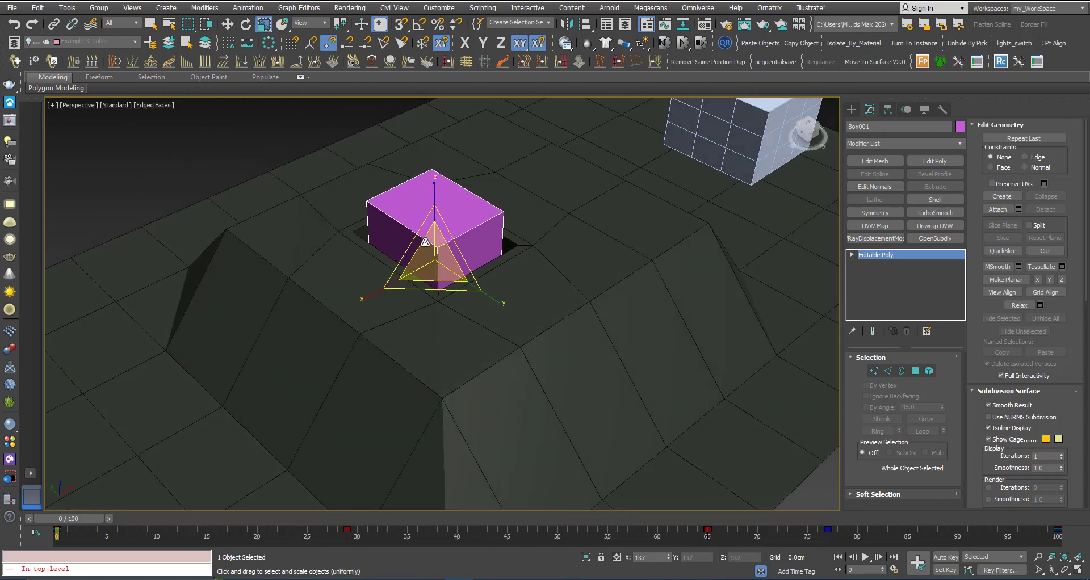
key(ctrl+z)
- Stretch Box001 along Y and undo it, then rotate it about 38° around Y
alt+middle_drag(425, 242, 470, 281)
key(r)
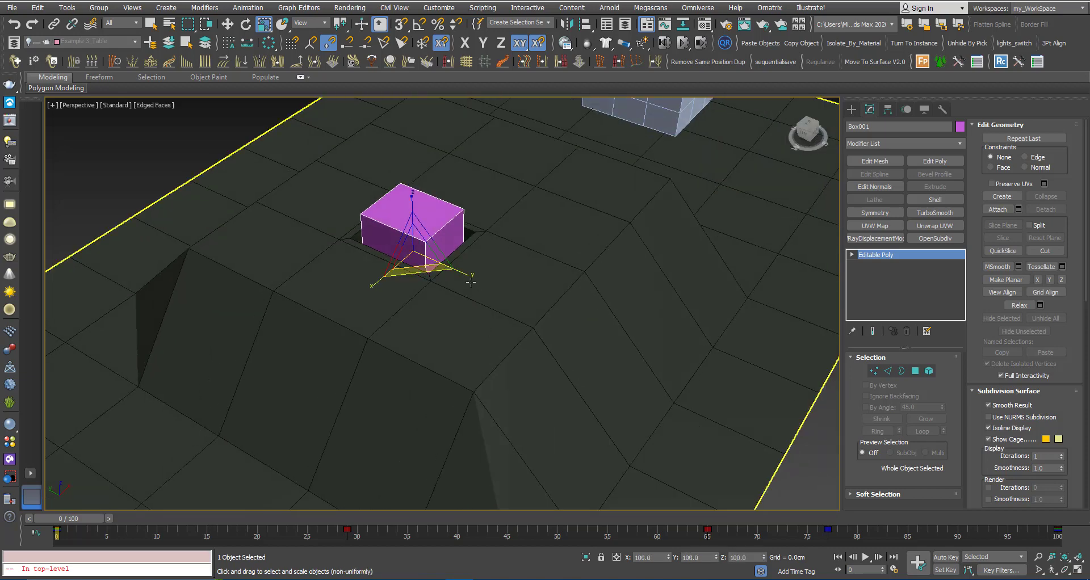
mouse_move(470, 281)
mouse_down()
mouse_move(511, 295)
mouse_move(449, 271)
mouse_move(519, 295)
mouse_up()
scroll(459, 327, up, 3)
scroll(459, 327, up, 3)
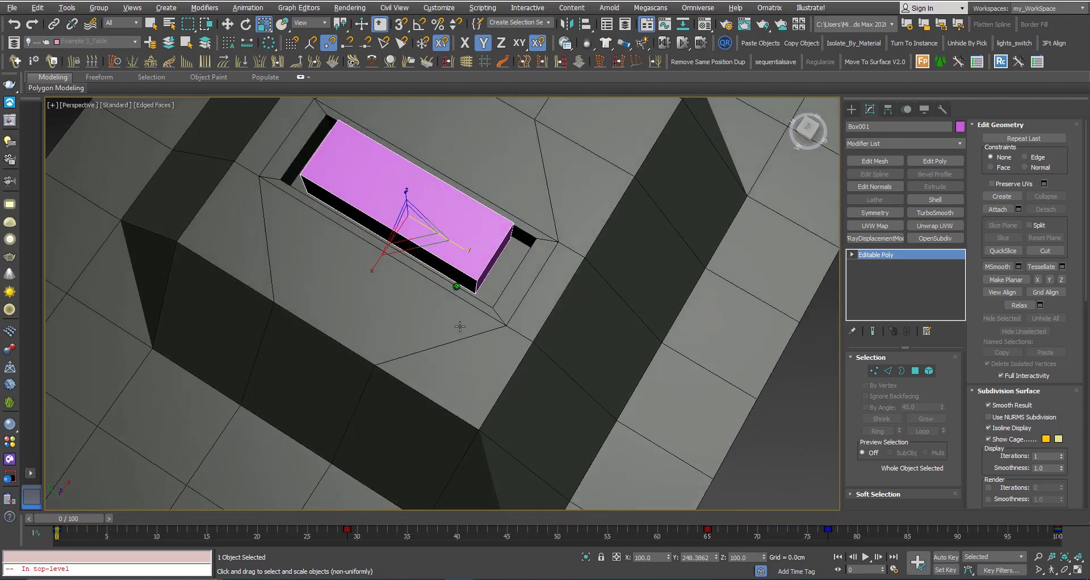
key(shift+z)
key(shift+z)
key(ctrl+z)
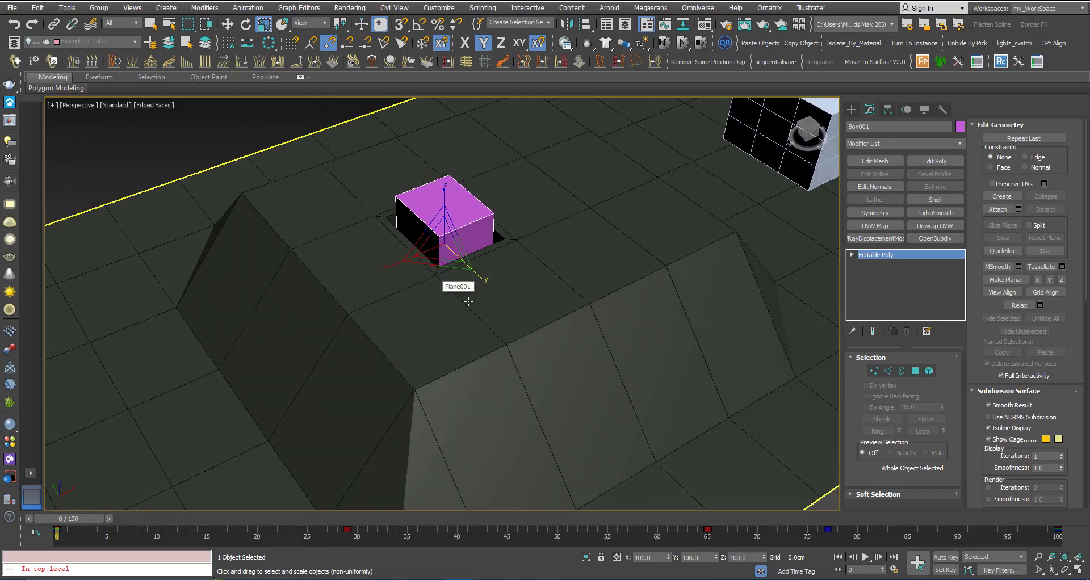
key(shift+z)
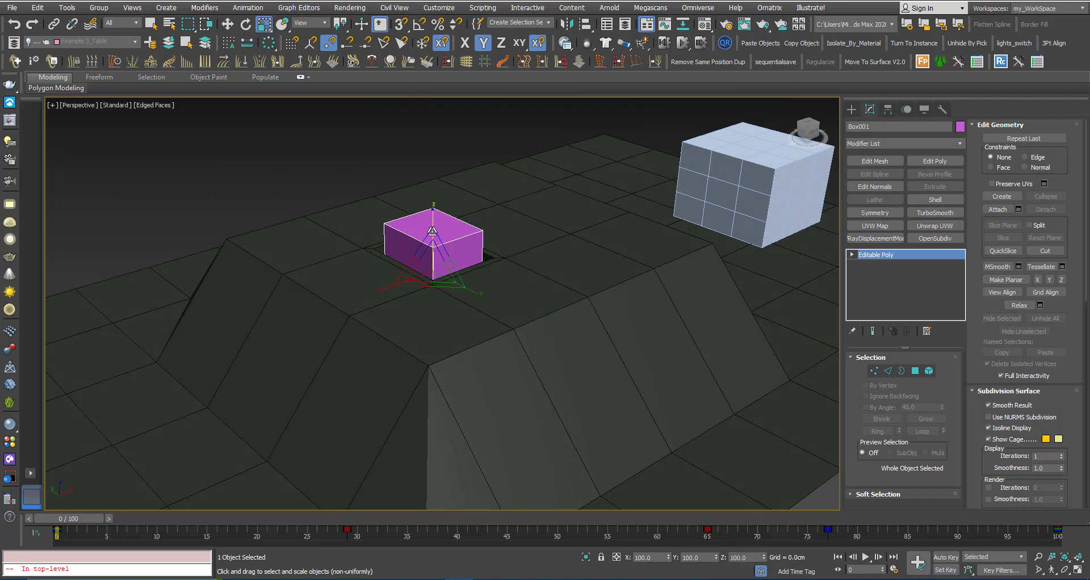
key(e)
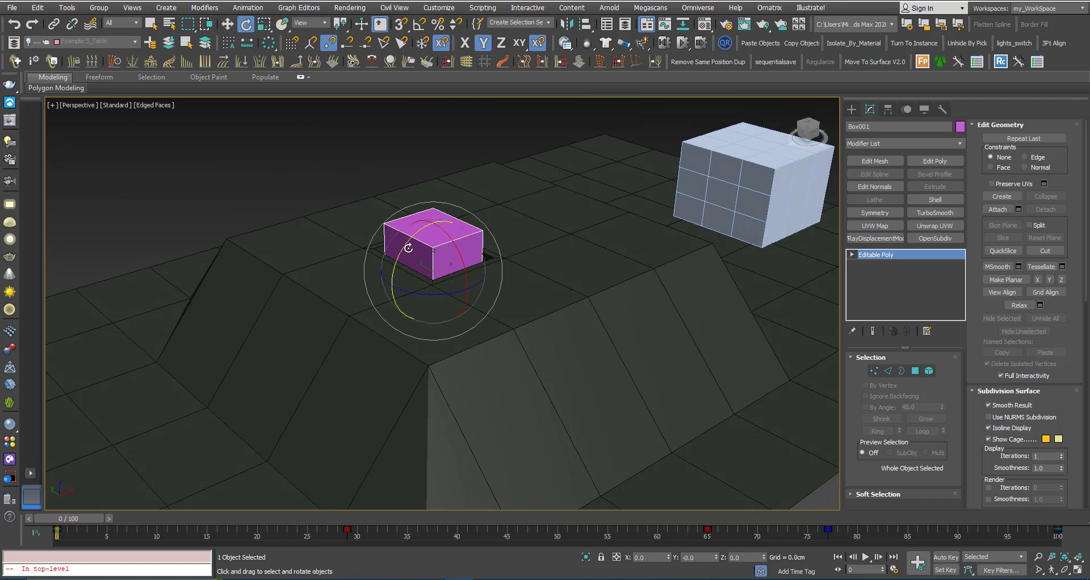
mouse_move(401, 250)
mouse_down()
mouse_move(424, 213)
mouse_move(395, 291)
mouse_up()
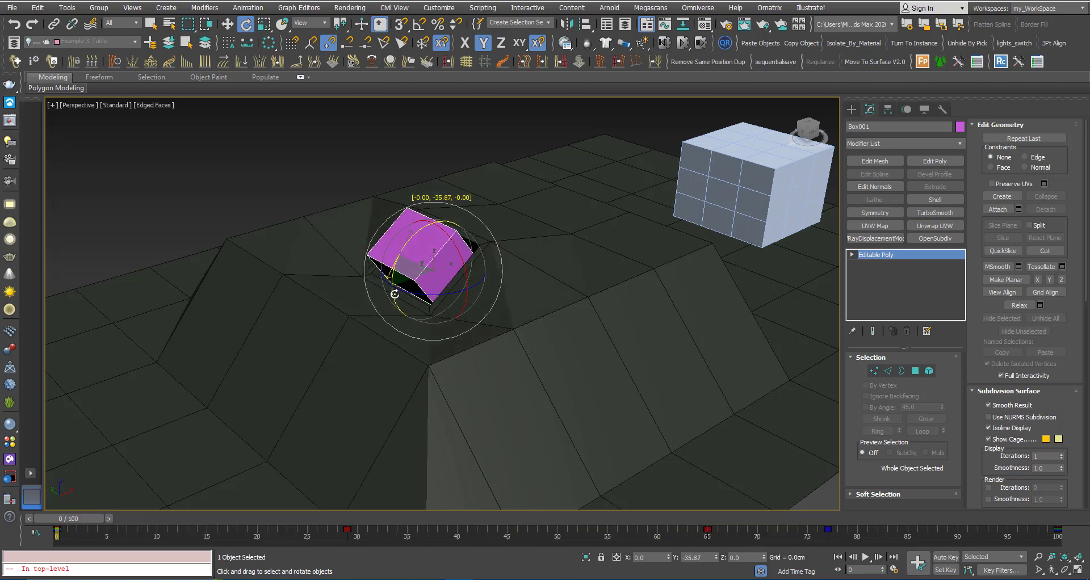
- Select Plane001 and switch off its Linked XForm to view the undeformed plane
click(563, 308)
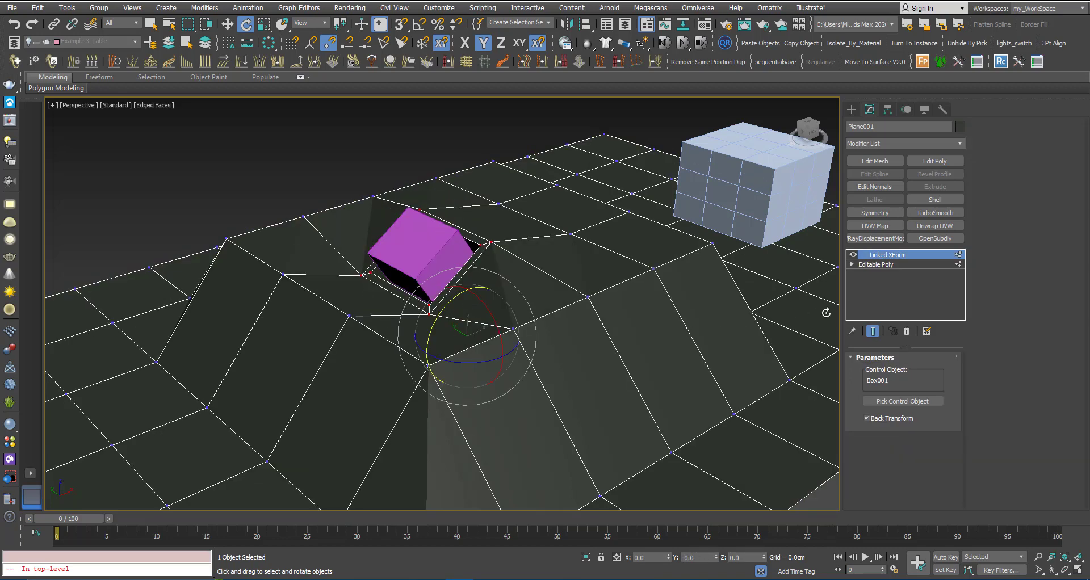
click(854, 256)
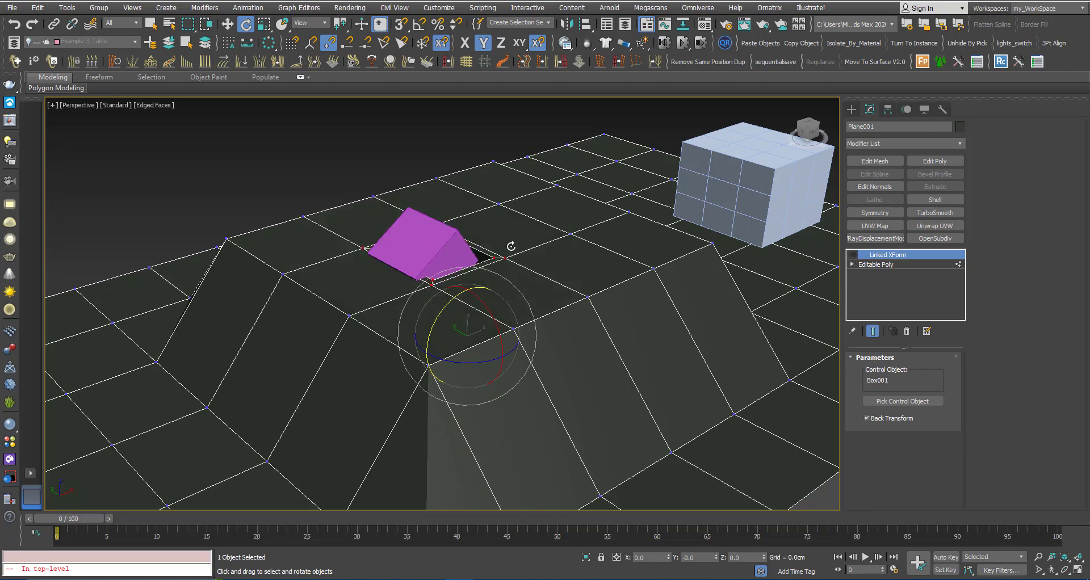
alt+middle_drag(480, 253, 467, 268)
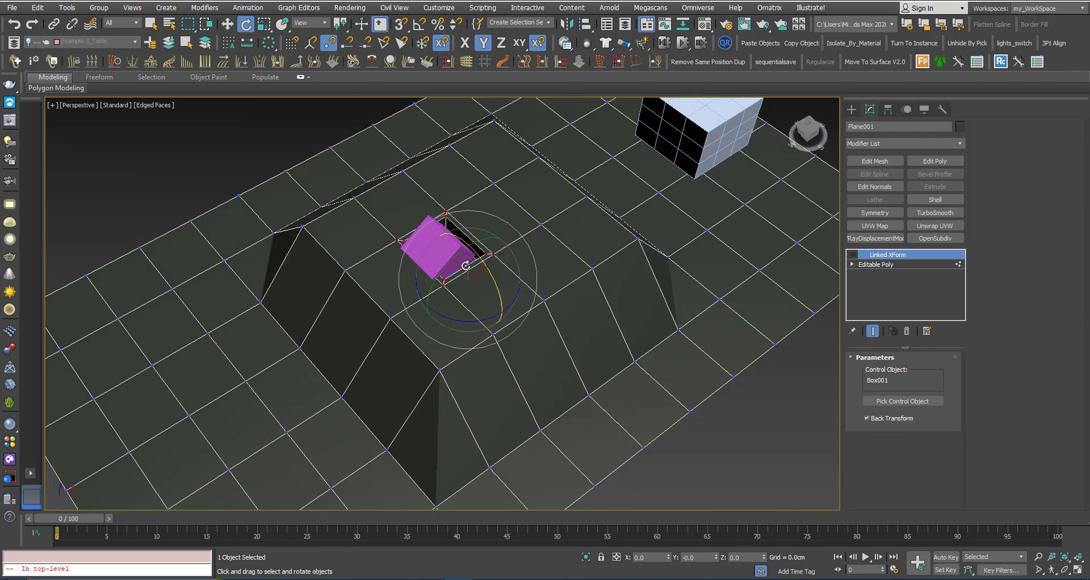
scroll(502, 251, down, 5)
scroll(465, 227, up, 4)
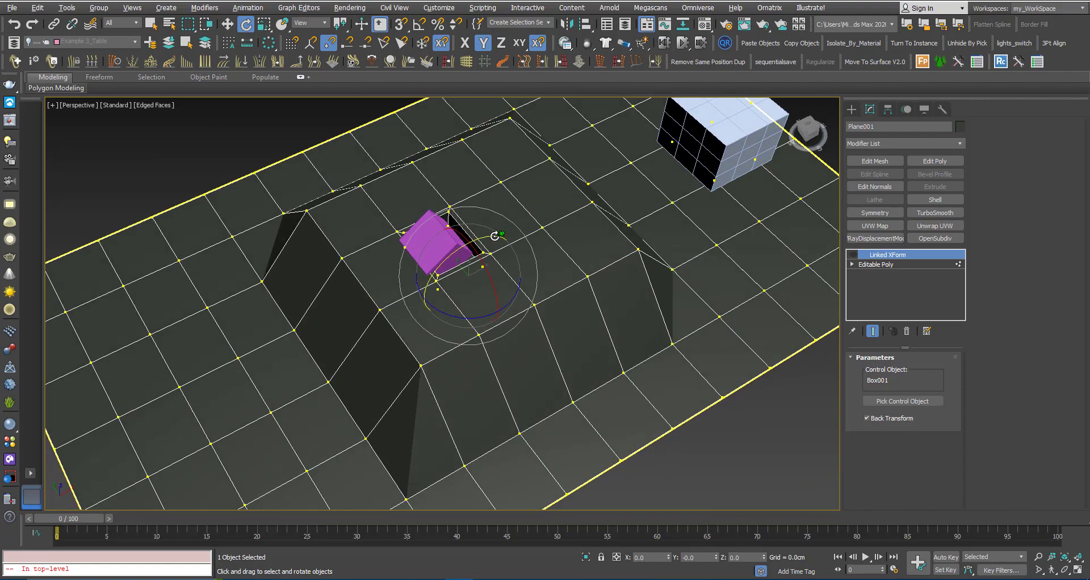
scroll(430, 201, up, 2)
mouse_move(430, 202)
alt+middle_down()
mouse_move(465, 238)
mouse_move(569, 282)
alt+middle_up()
- Re-enable the Linked XForm, rotate Box001 upright, and orbit to inspect the raised platform
click(853, 254)
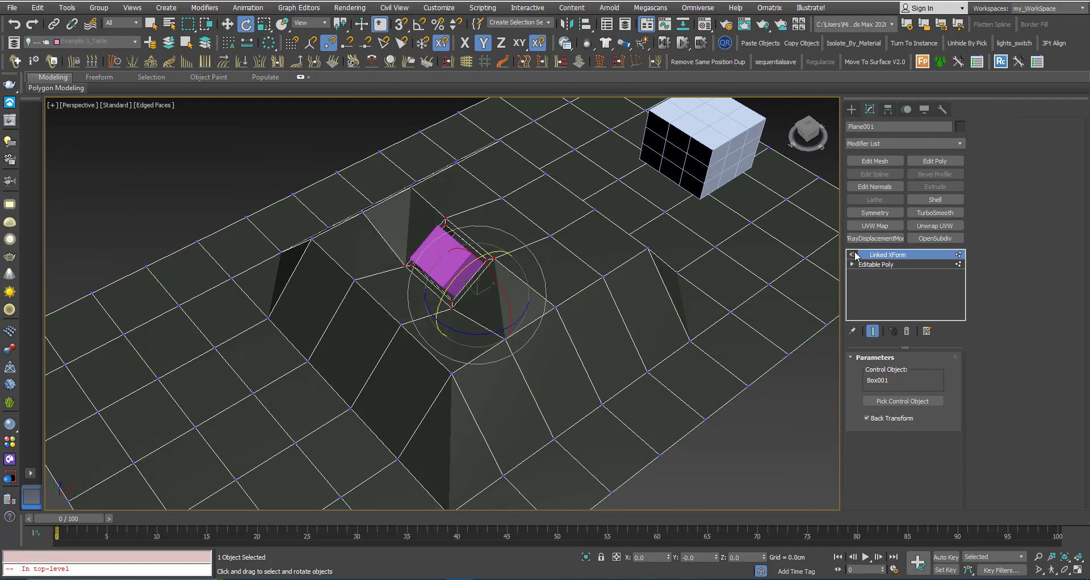
alt+middle_drag(523, 269, 510, 248)
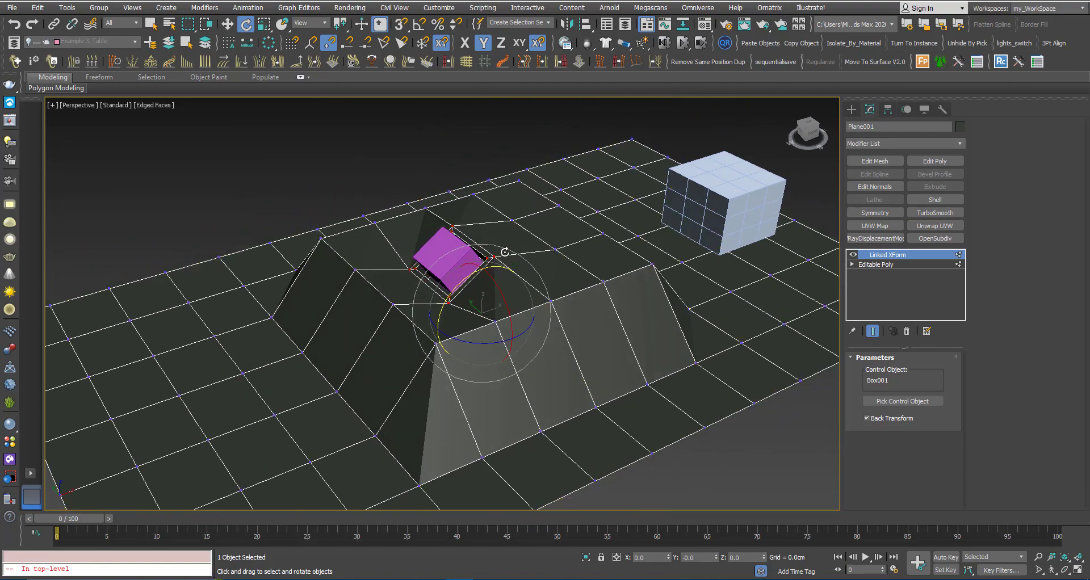
drag(498, 257, 474, 271)
mouse_move(455, 280)
alt+middle_down()
mouse_move(477, 312)
mouse_move(602, 355)
alt+middle_up()
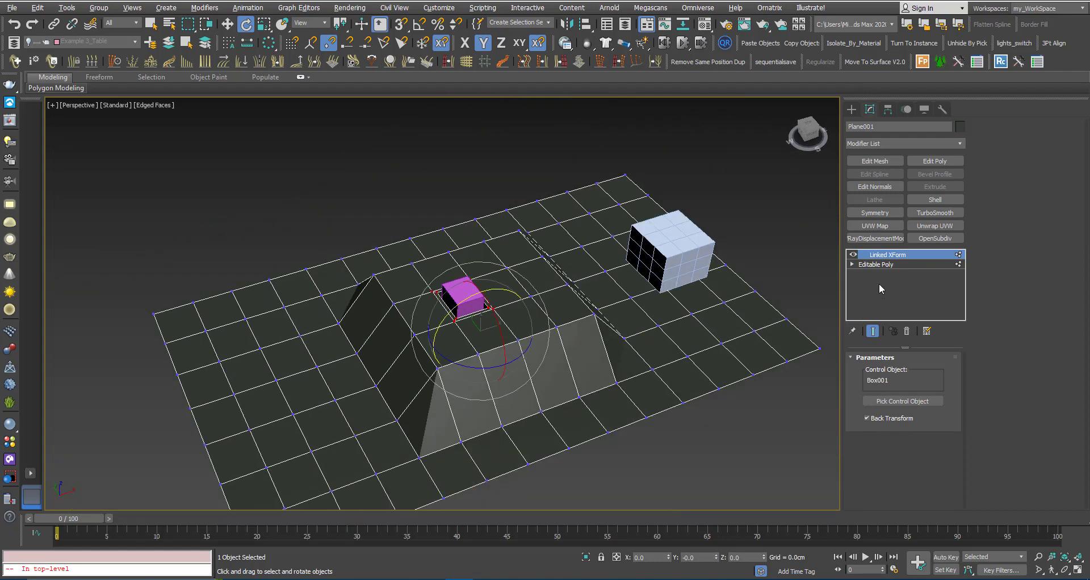
alt+middle_drag(489, 277, 506, 274)
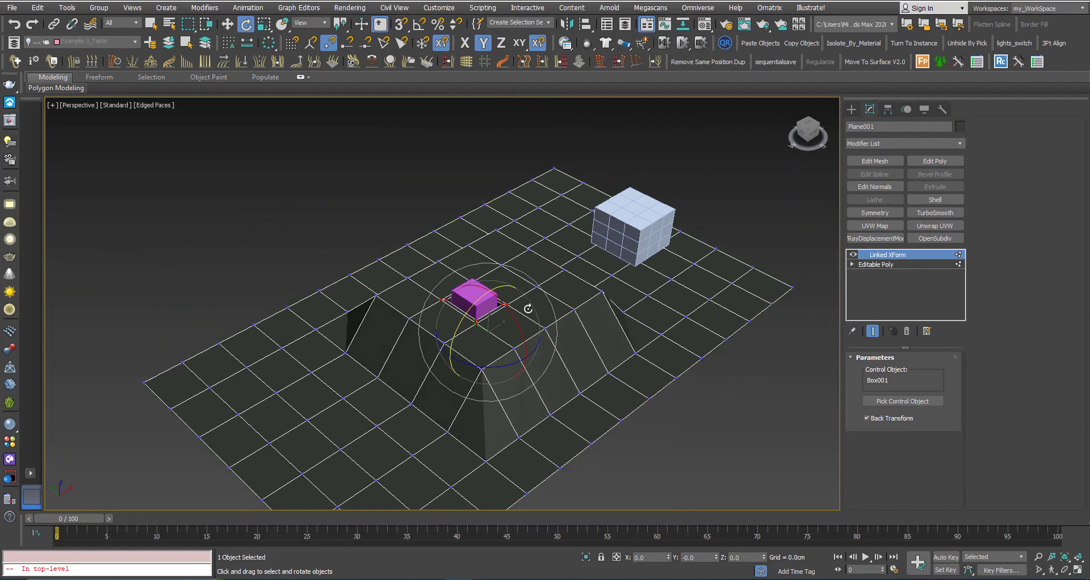
mouse_move(588, 296)
alt+middle_down()
mouse_move(467, 309)
mouse_move(472, 319)
mouse_move(377, 316)
mouse_move(391, 308)
alt+middle_up()
mouse_move(545, 307)
alt+middle_down()
mouse_move(451, 316)
mouse_move(448, 348)
mouse_move(447, 290)
alt+middle_up()
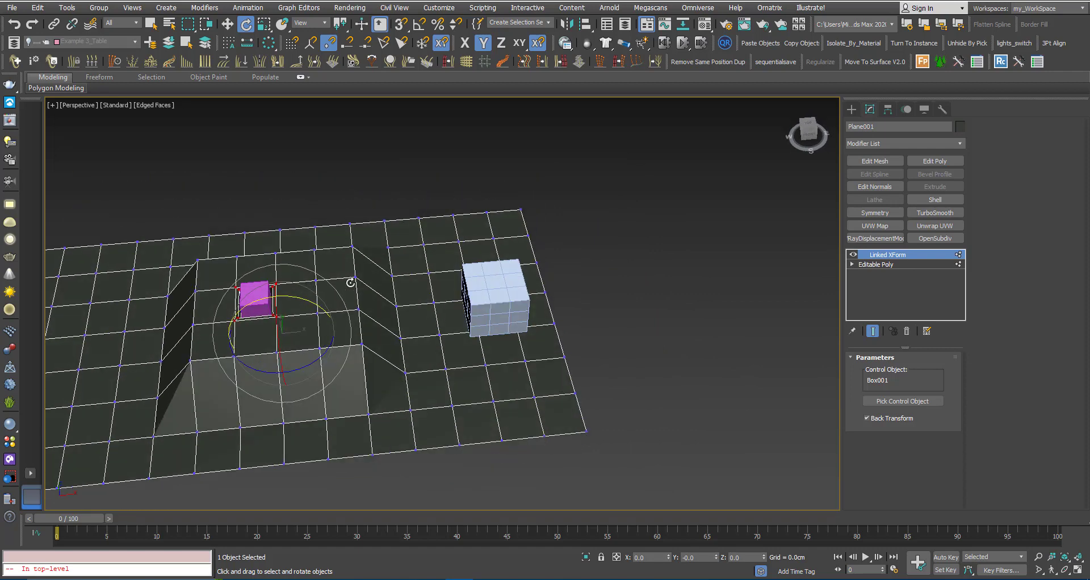
alt+middle_drag(425, 328, 420, 363)
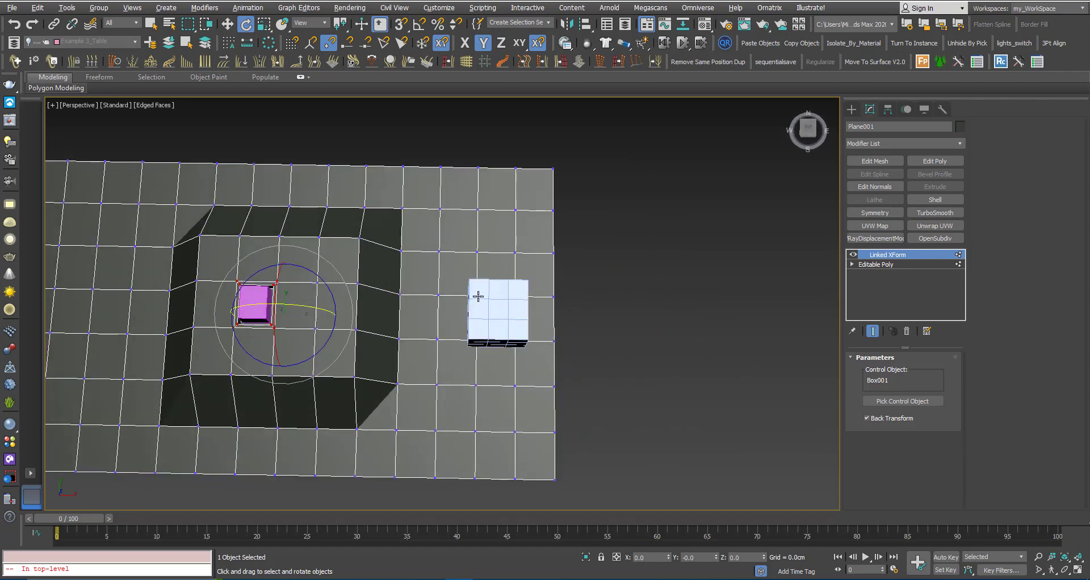
mouse_move(482, 293)
alt+middle_down()
mouse_move(498, 248)
mouse_move(532, 277)
alt+middle_up()
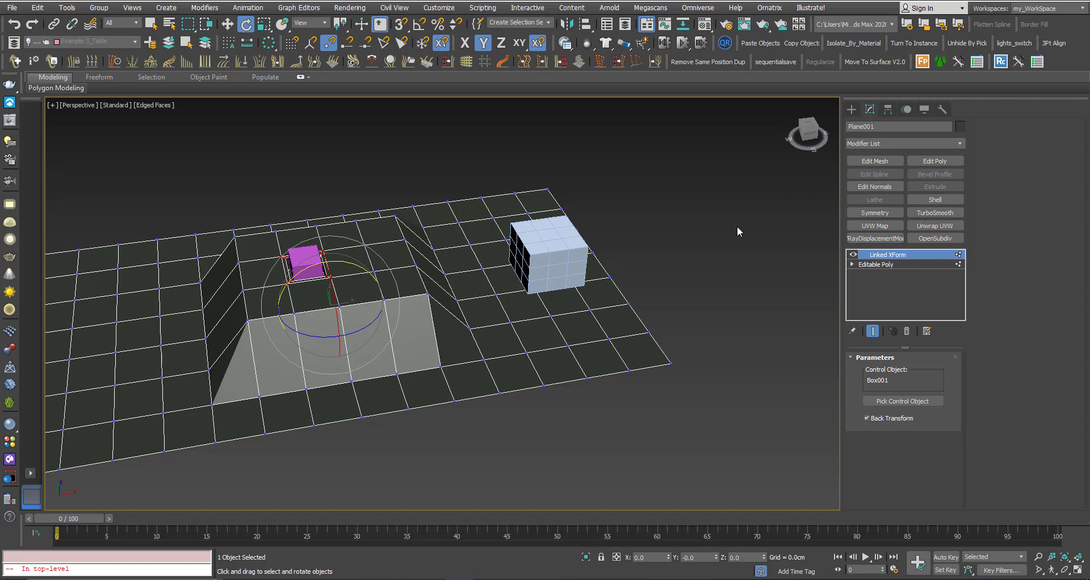
- Add a Mesh Select modifier to Plane001
click(881, 145)
key(m)
key(m)
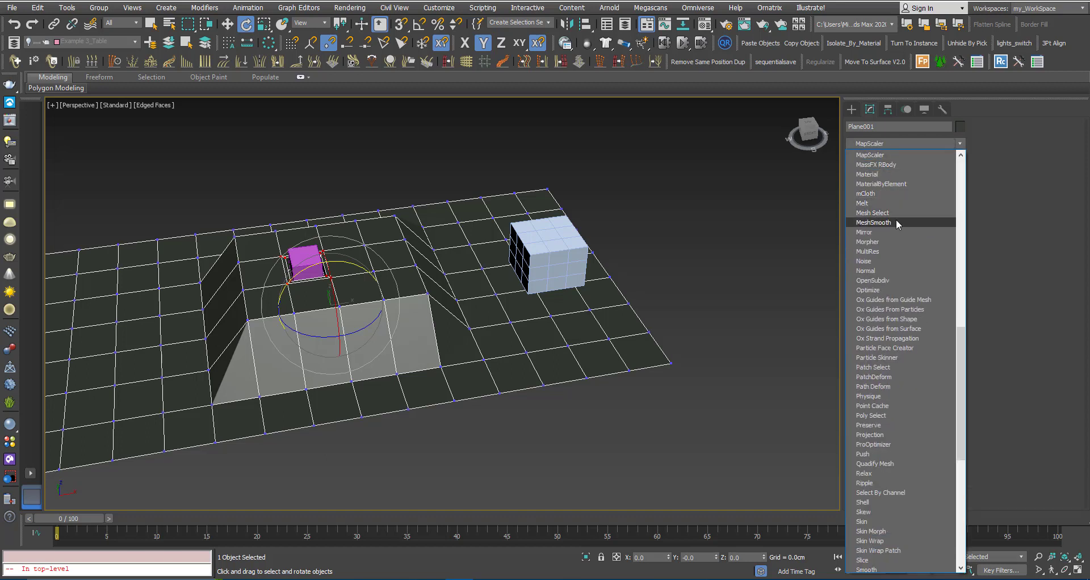
click(872, 213)
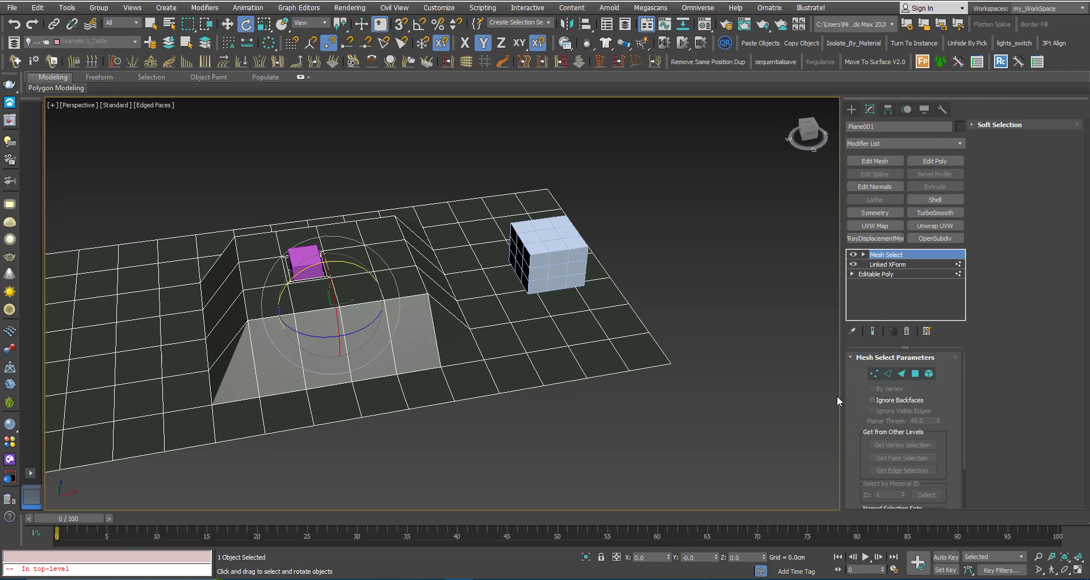
scroll(857, 419, down, 2)
scroll(856, 420, up, 2)
mouse_move(589, 315)
alt+middle_down()
mouse_move(530, 317)
mouse_move(516, 382)
mouse_move(533, 393)
alt+middle_up()
- In Polygon mode, region-select the 3x3 faces beneath Box002
click(874, 373)
mouse_move(568, 282)
alt+middle_down()
mouse_move(499, 273)
mouse_move(504, 252)
mouse_move(494, 284)
mouse_move(505, 292)
alt+middle_up()
click(915, 374)
alt+middle_drag(509, 277, 452, 272)
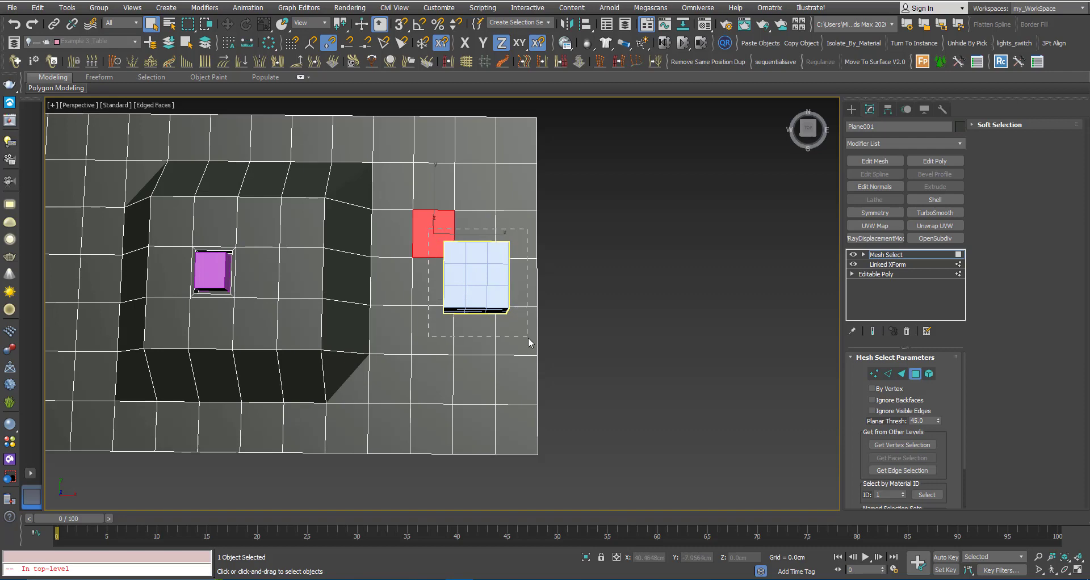
drag(429, 237, 531, 347)
alt+middle_drag(468, 312, 492, 257)
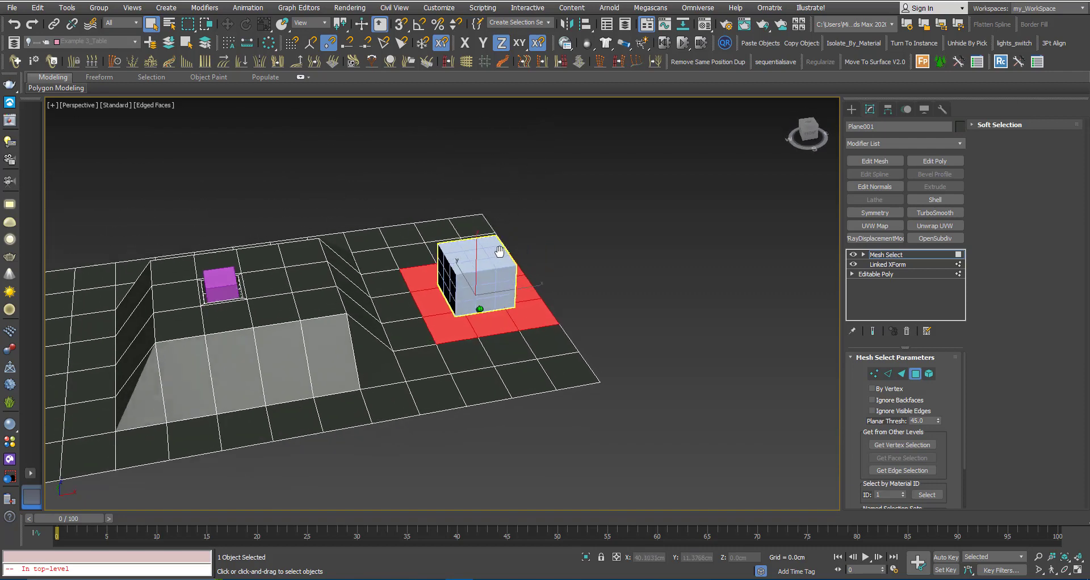
middle_drag(500, 252, 503, 254)
- Add a second Linked XForm above Mesh Select with Box002 as its control object
click(887, 142)
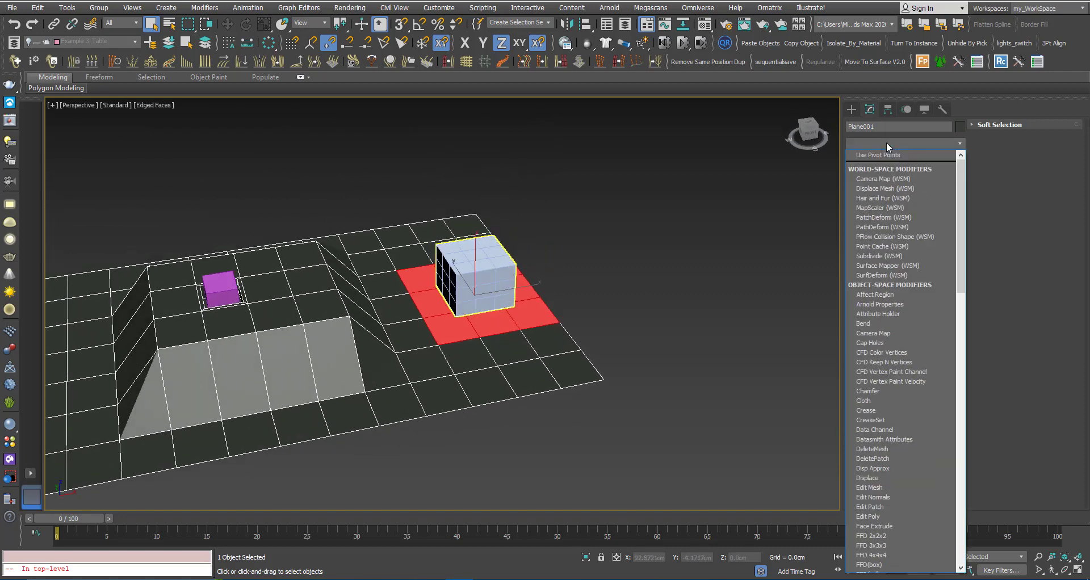
key(l)
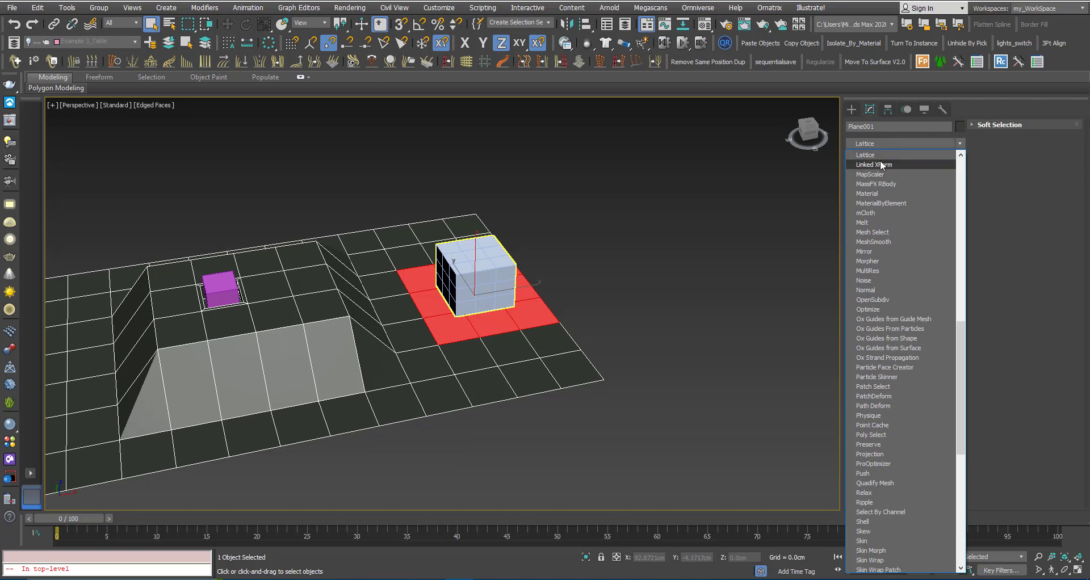
click(866, 164)
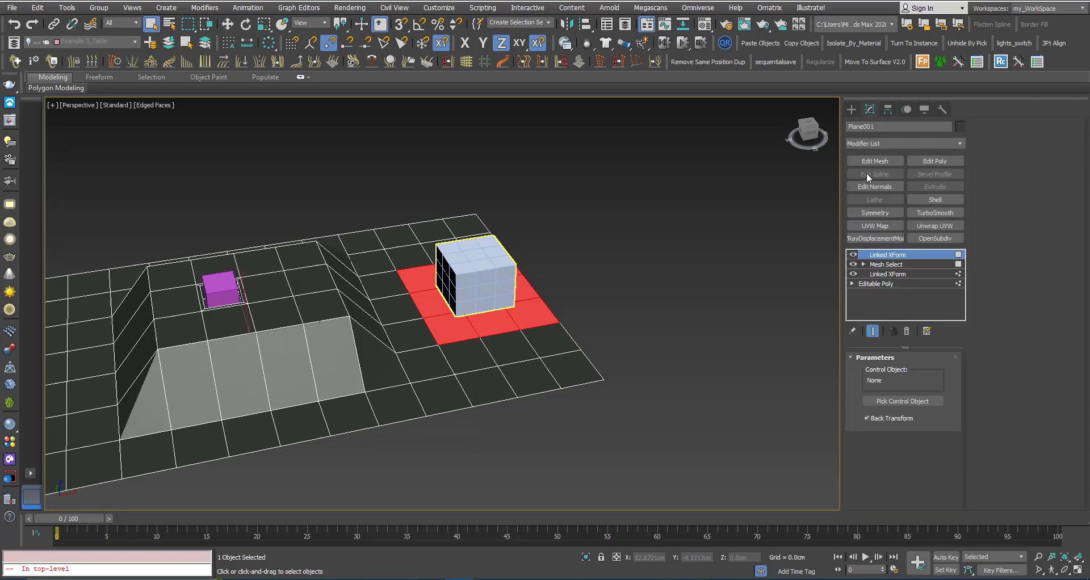
click(889, 400)
click(222, 290)
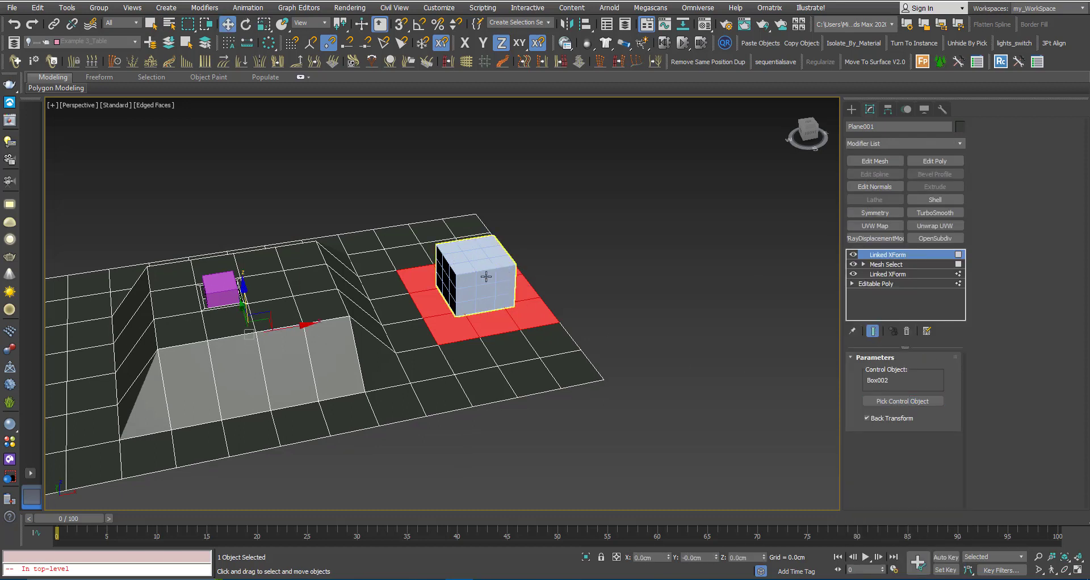
- Lower Box002 along Z, then scale it wider along Y to sink a trench
click(464, 278)
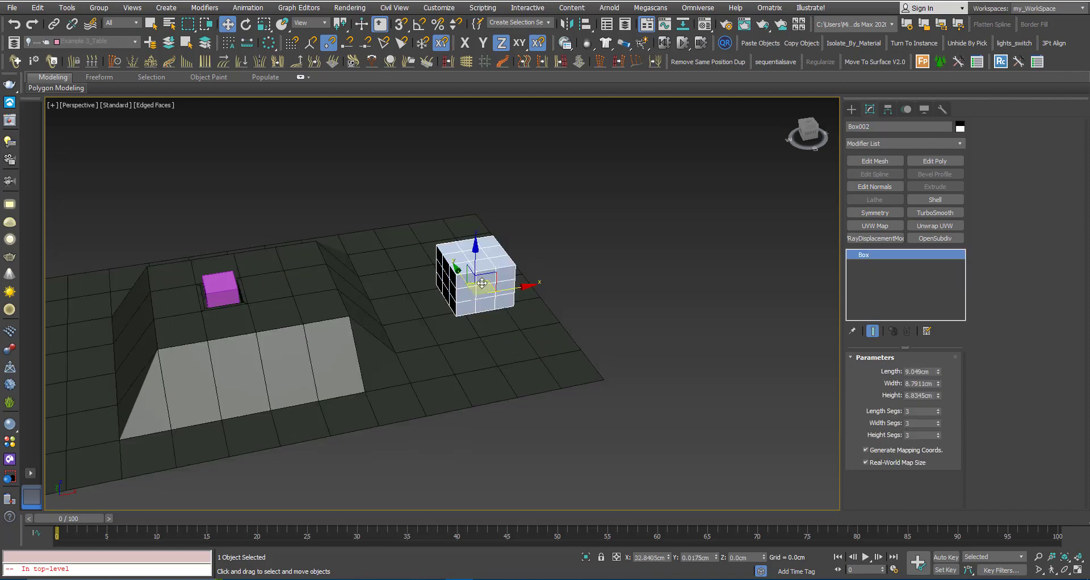
alt+middle_drag(482, 284, 465, 276)
drag(482, 268, 482, 295)
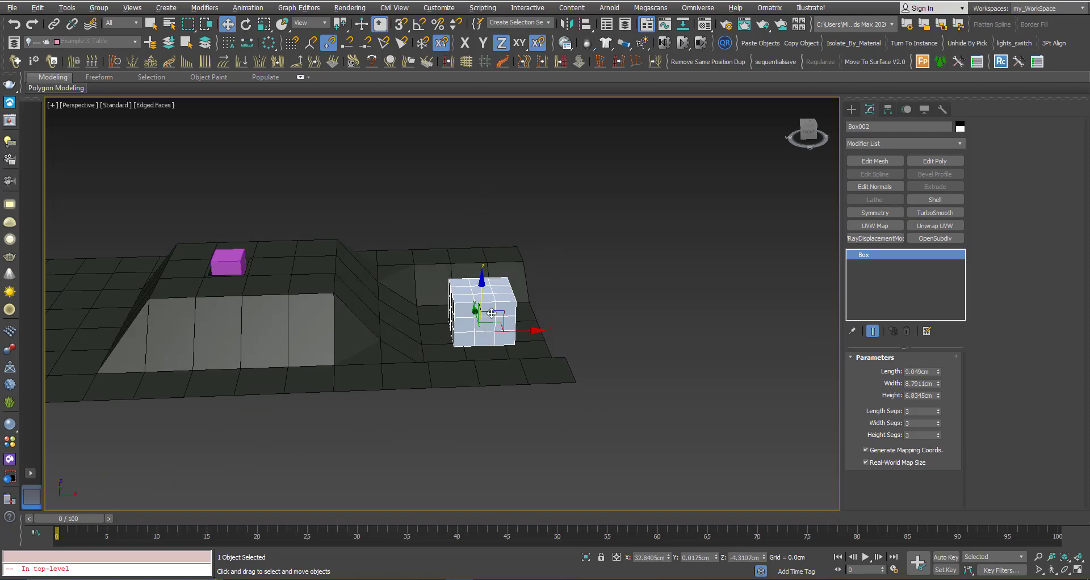
alt+middle_drag(482, 295, 430, 320)
key(r)
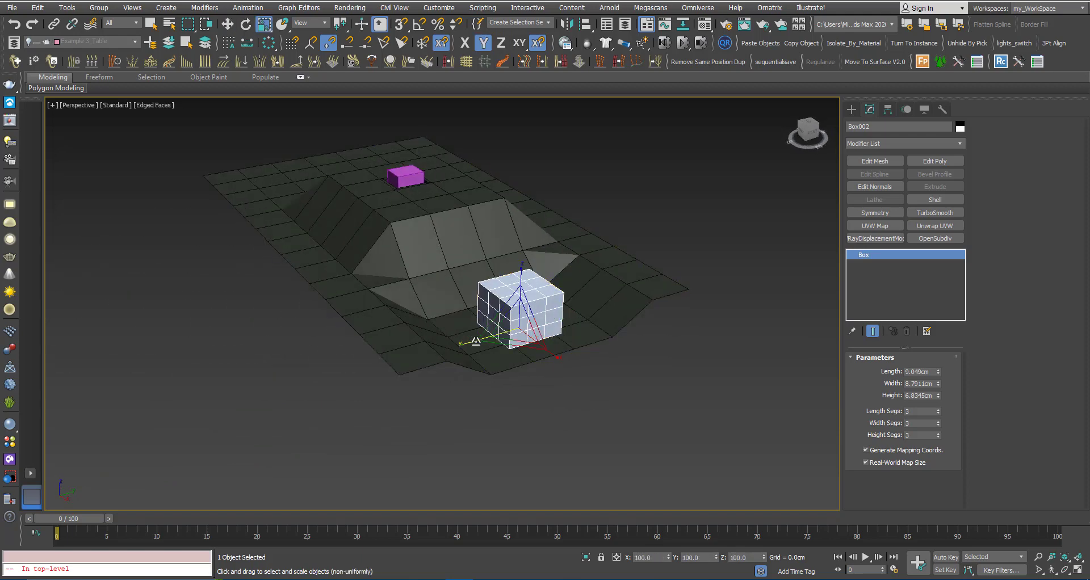
mouse_move(467, 343)
mouse_down()
mouse_move(479, 343)
mouse_move(461, 343)
mouse_up()
mouse_move(461, 343)
alt+middle_down()
mouse_move(570, 349)
mouse_move(706, 316)
alt+middle_up()
- Raise Box001 in Z and tilt it about Y to peak the ridge
click(367, 293)
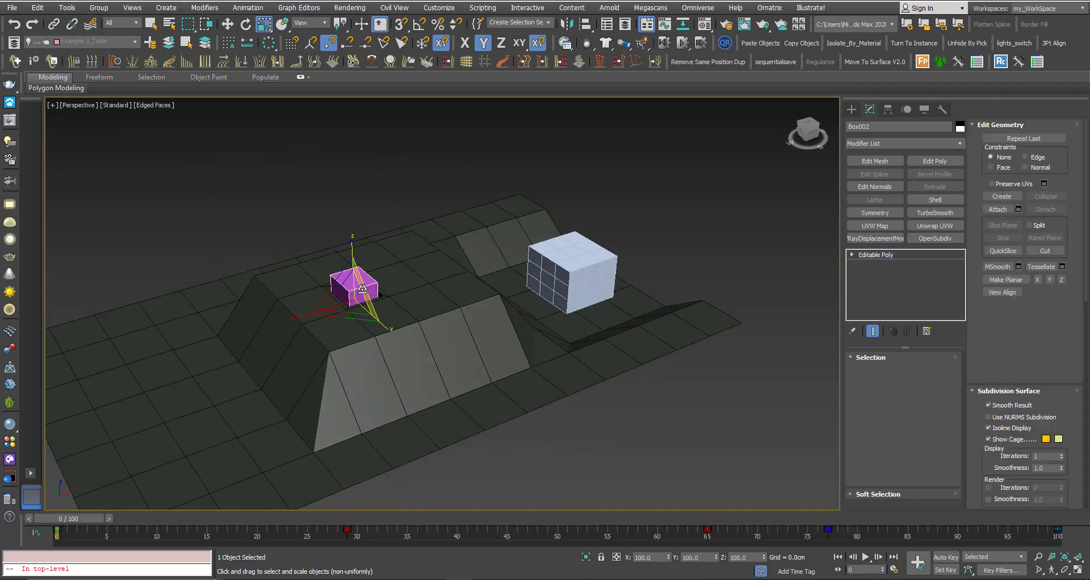
key(w)
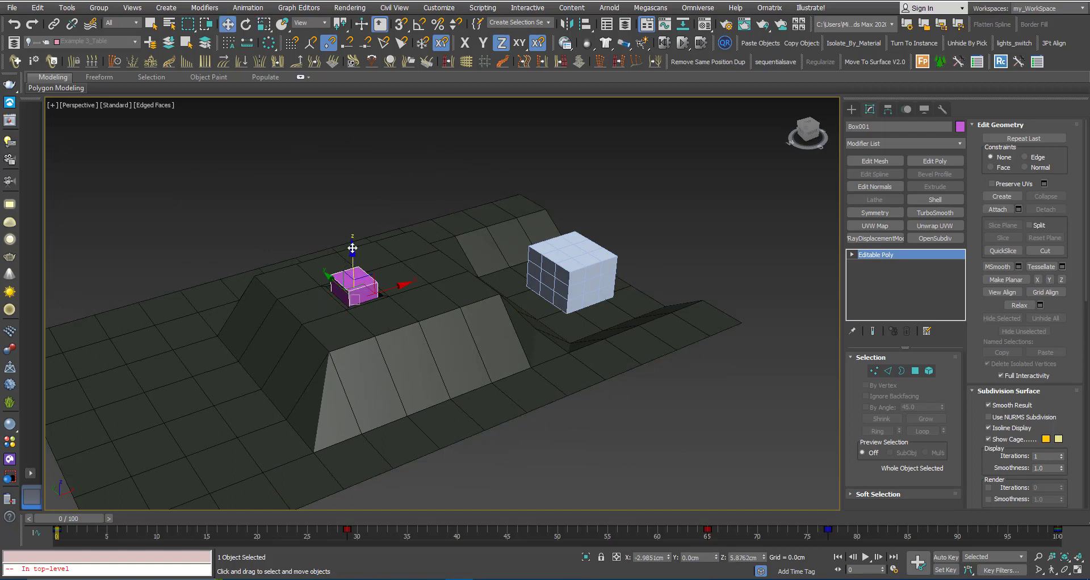
drag(353, 242, 359, 220)
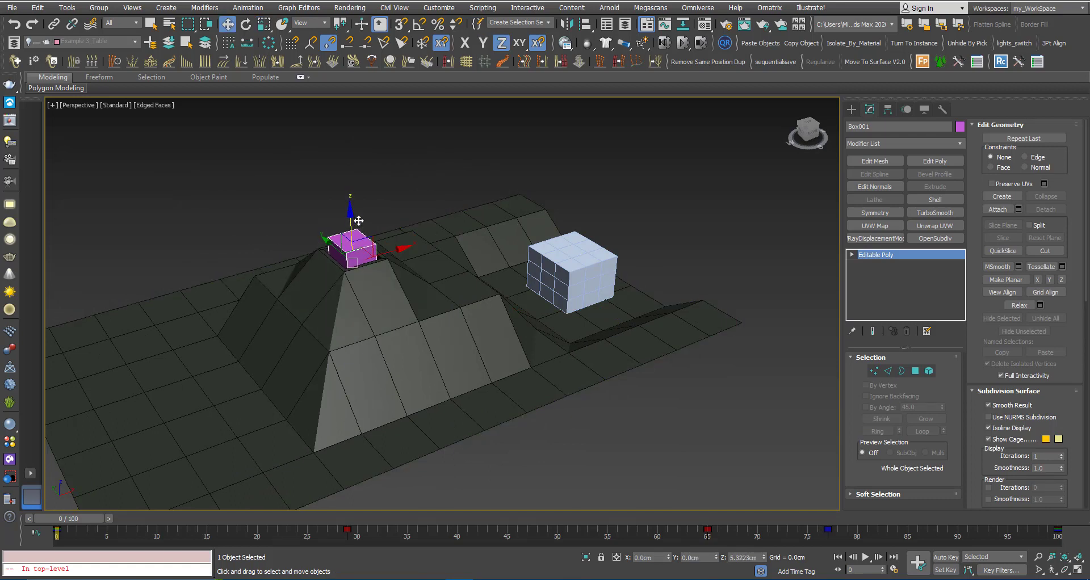
key(e)
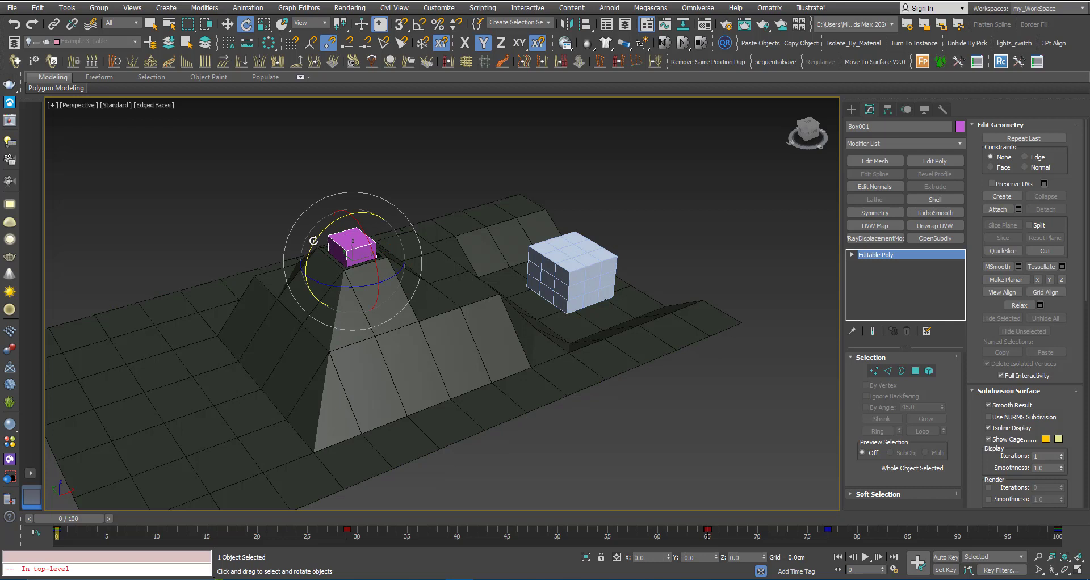
mouse_move(313, 240)
mouse_down()
mouse_move(340, 211)
mouse_move(311, 276)
mouse_up()
- Orbit and zoom around the ridge, then return to plain selection mode
mouse_move(356, 305)
alt+middle_down()
mouse_move(404, 315)
mouse_move(410, 356)
mouse_move(407, 285)
alt+middle_up()
scroll(410, 284, up, 2)
scroll(431, 285, up, 3)
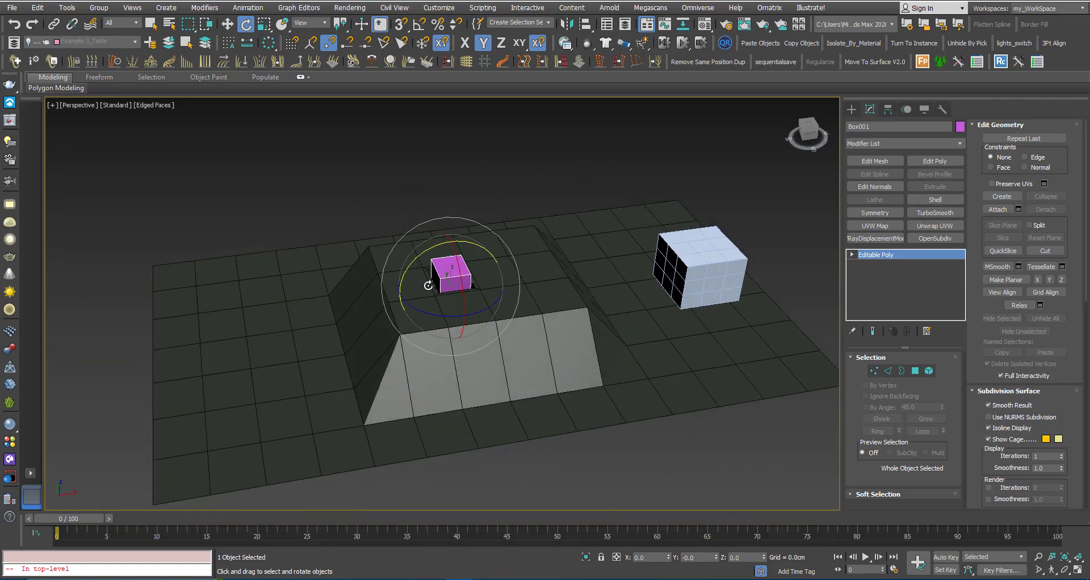
middle_drag(453, 268, 458, 257)
key(q)
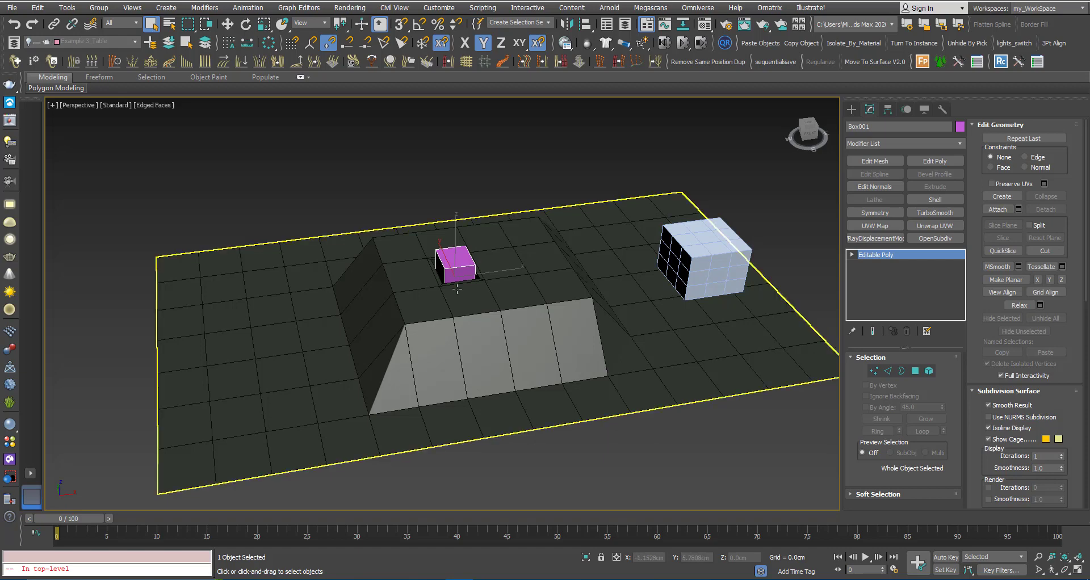
middle_drag(453, 298, 463, 287)
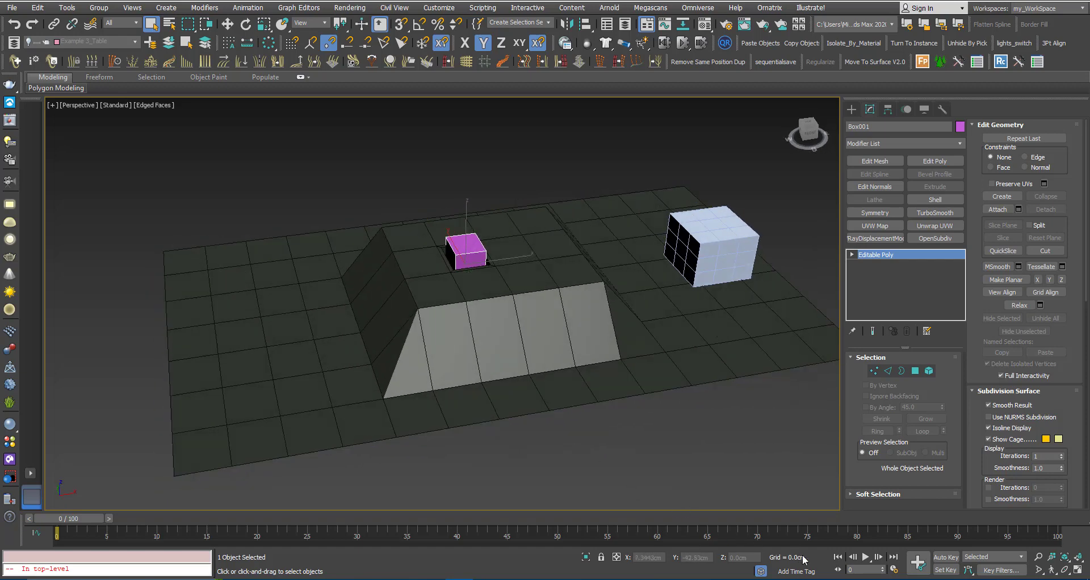
- With Auto Key on at frame 30, raise and tilt Box001 to peak the plane
click(946, 560)
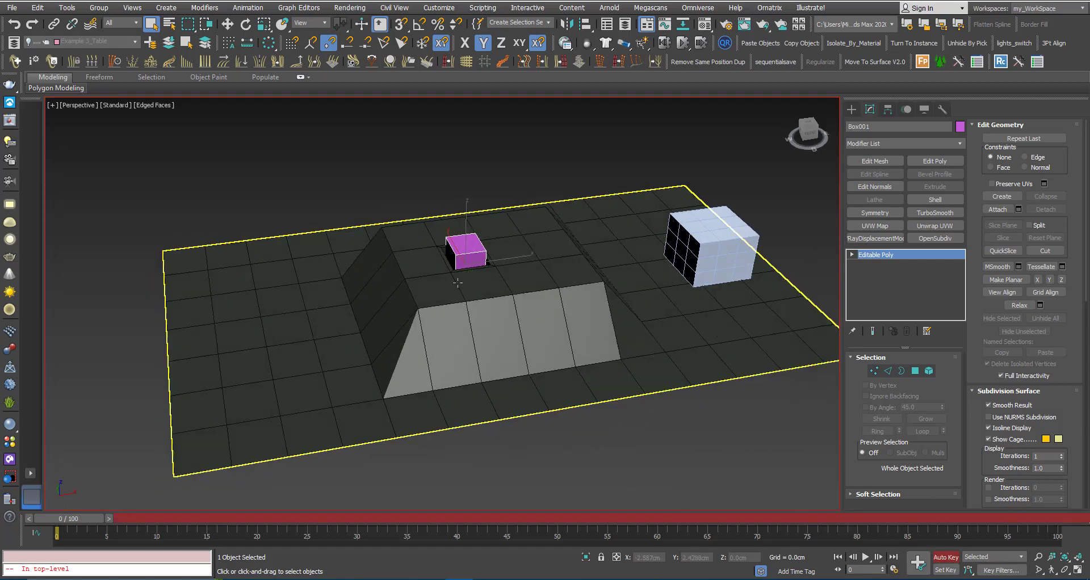
drag(82, 524, 371, 532)
key(w)
drag(438, 305, 439, 319)
mouse_move(462, 243)
mouse_down()
mouse_move(467, 181)
mouse_move(417, 227)
mouse_up()
key(e)
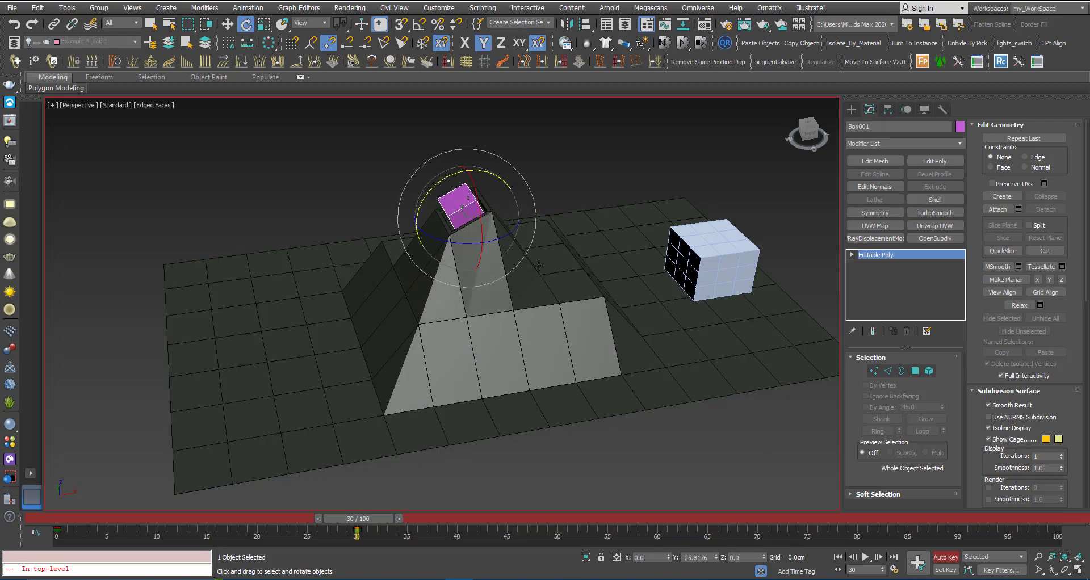
click(701, 258)
- Push the white box Box002 down into the plane at frame 30
alt+middle_drag(620, 297, 497, 294)
key(w)
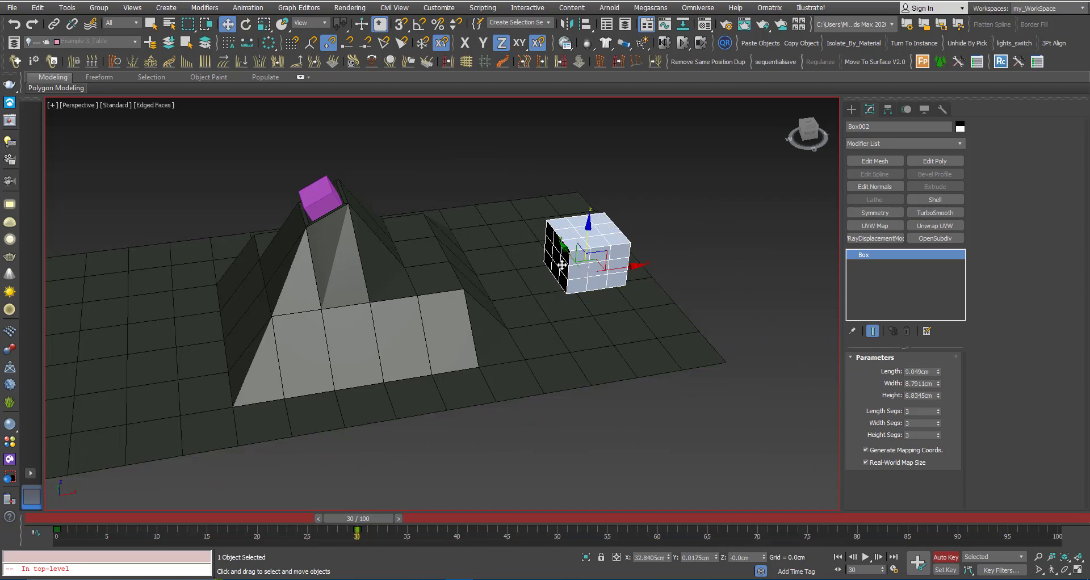
drag(588, 234, 588, 273)
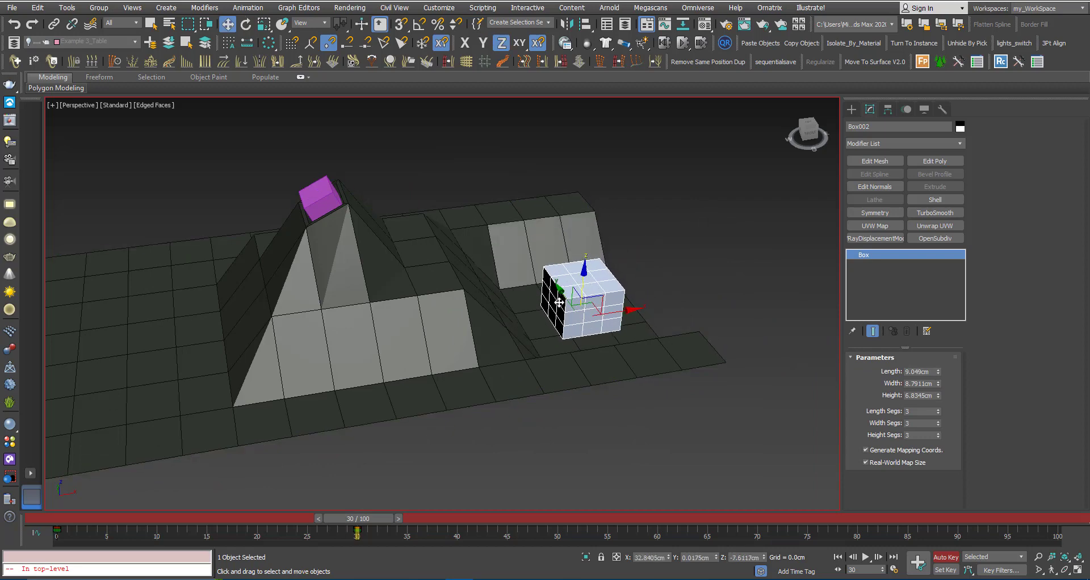
scroll(499, 320, down, 3)
alt+middle_drag(498, 321, 508, 314)
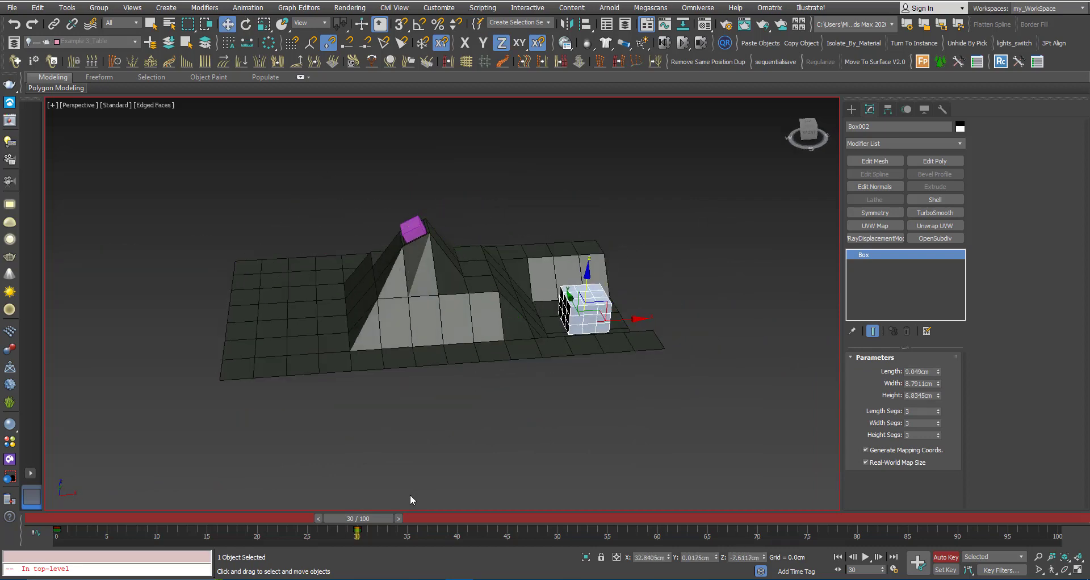
- At frame 60, shift the white box right, raise it above the plane and shrink it
drag(378, 521, 673, 519)
key(w)
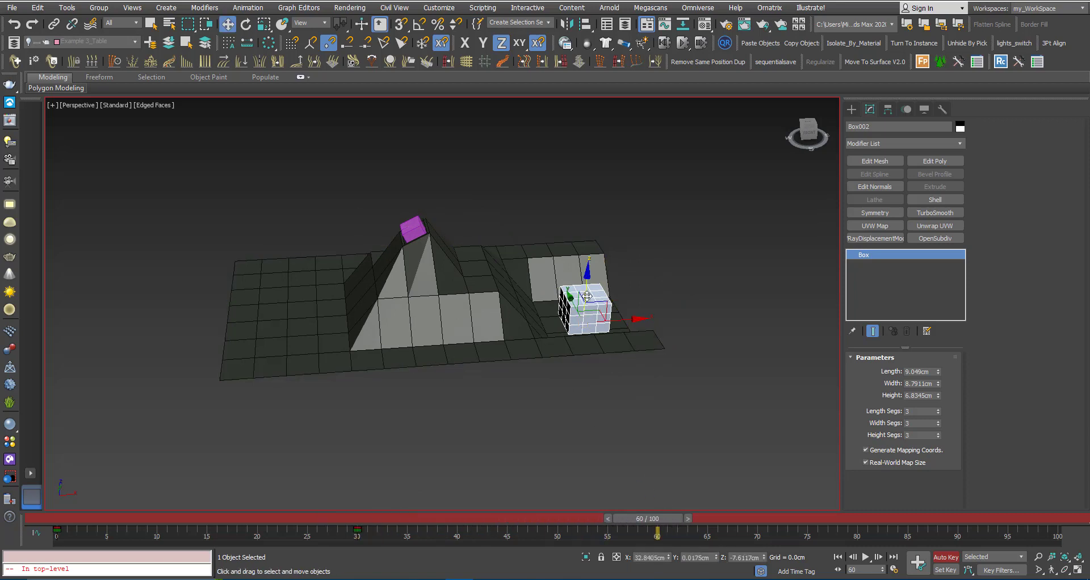
mouse_move(613, 312)
mouse_down()
mouse_move(634, 316)
mouse_move(618, 319)
mouse_up()
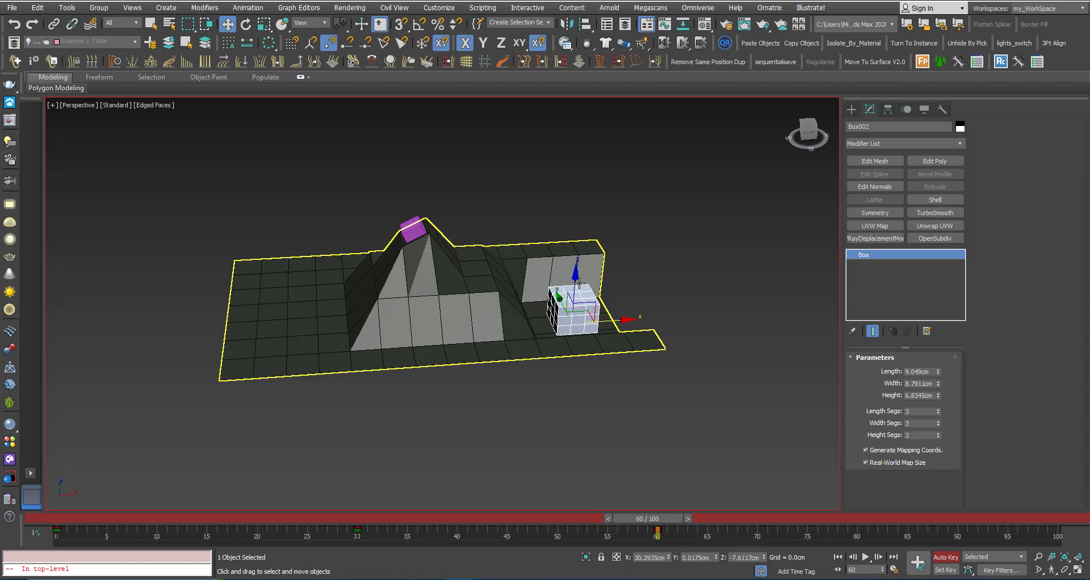
drag(577, 283, 565, 212)
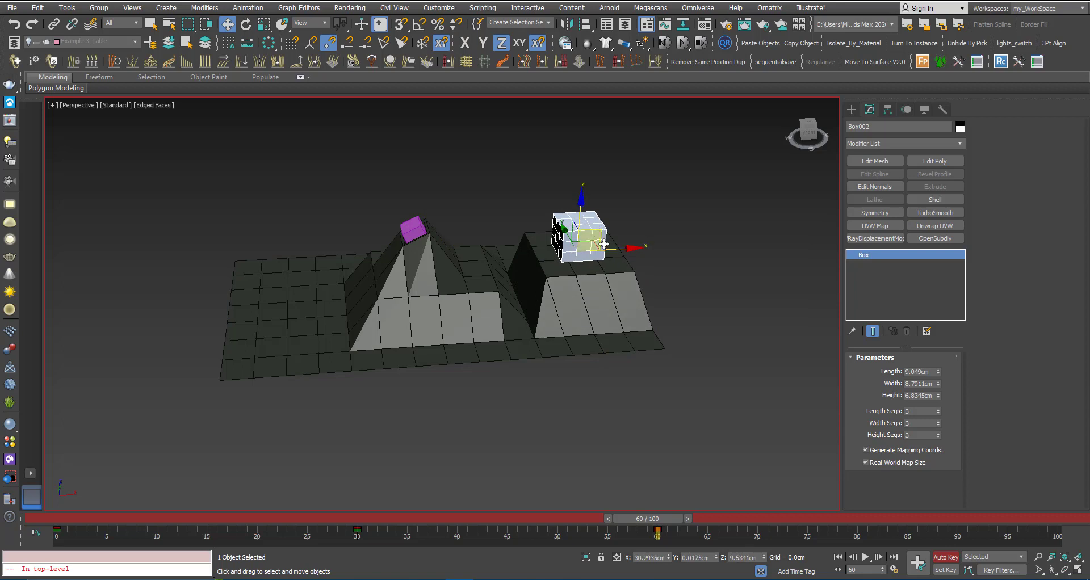
key(r)
drag(579, 249, 566, 282)
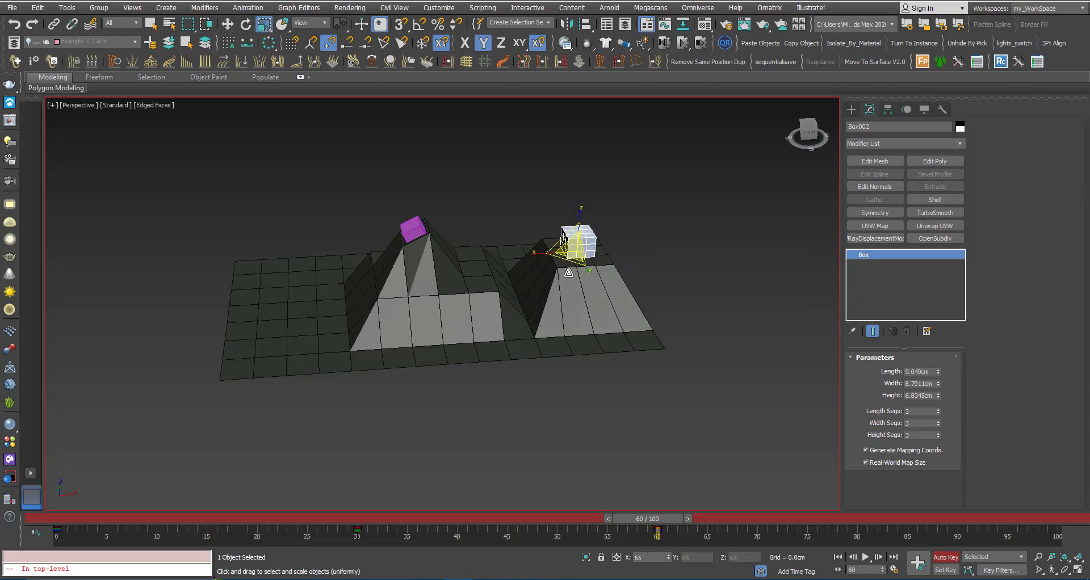
- At frame 60, lift the pink box Box001 higher and tilt it atop its peak
click(418, 225)
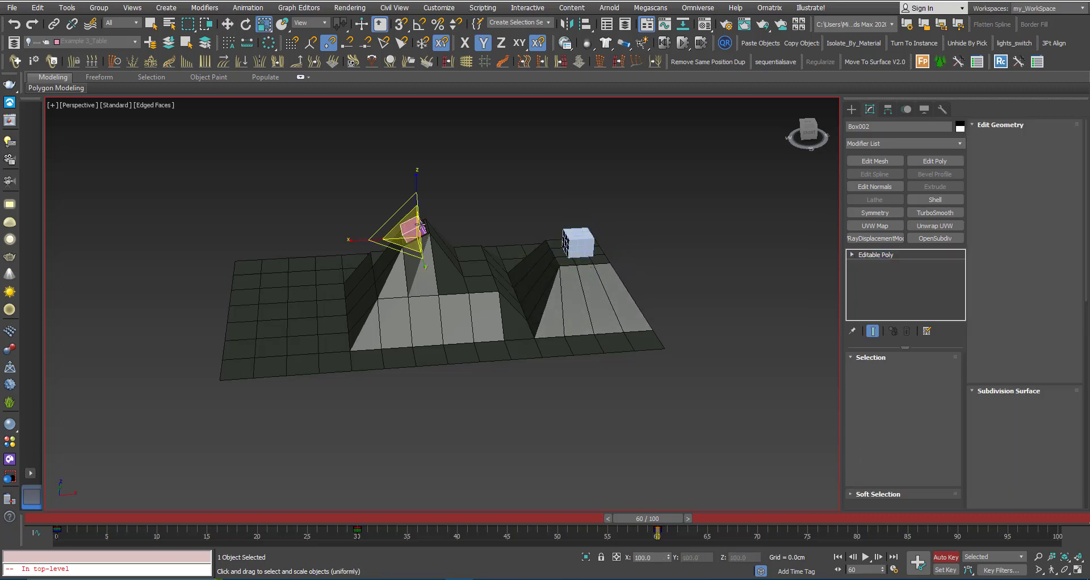
key(w)
drag(415, 193, 420, 148)
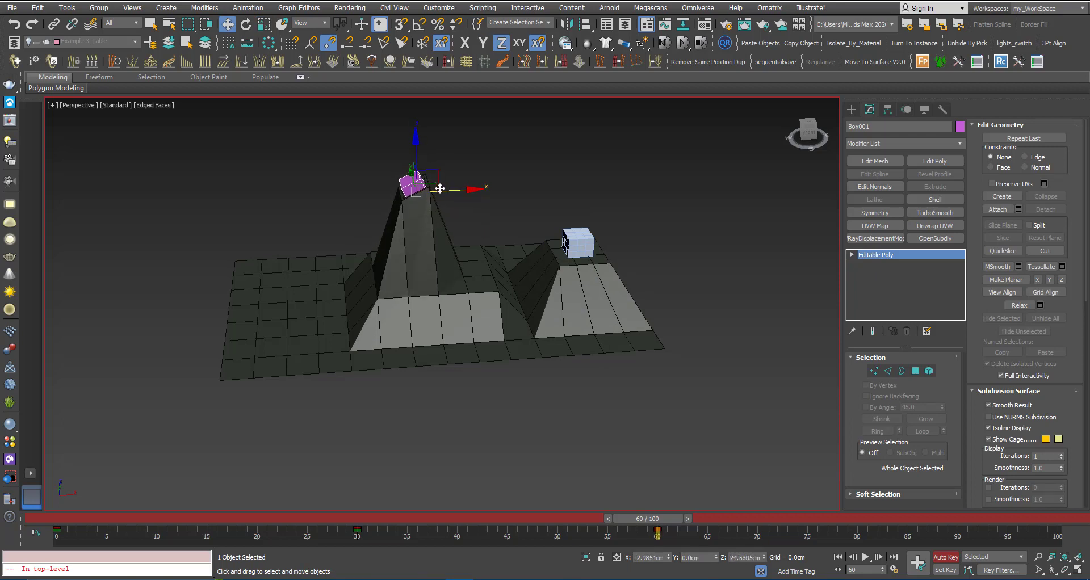
key(e)
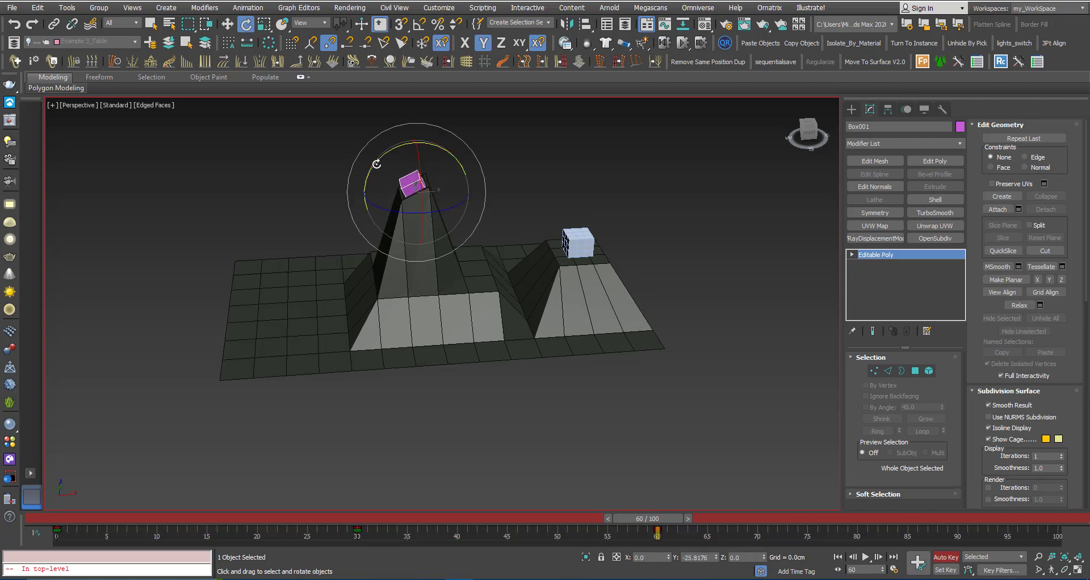
drag(376, 164, 445, 137)
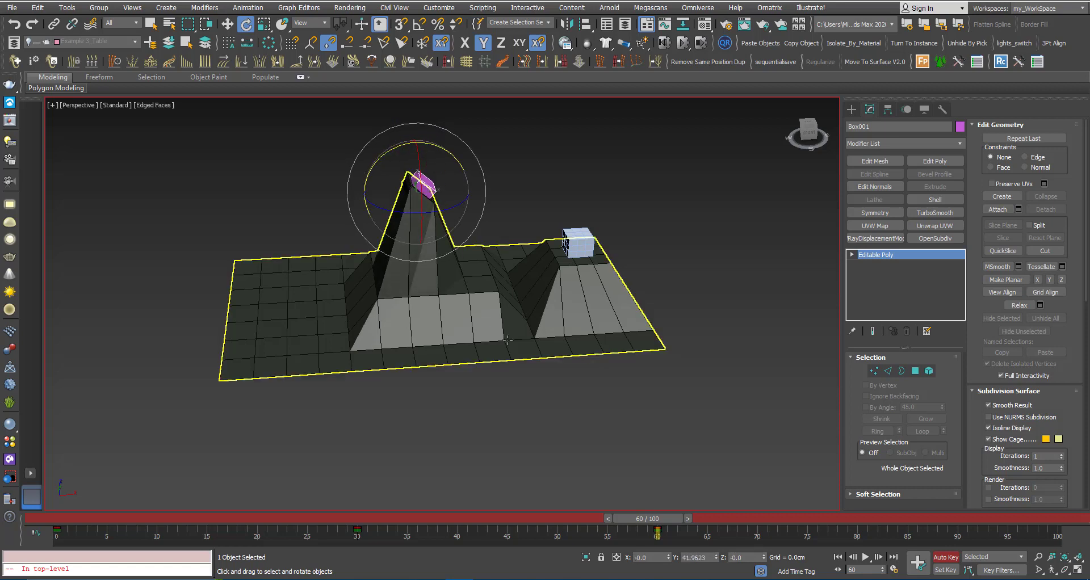
- At frame 100, rotate the pink box further and lower it so the peak sinks
drag(645, 518, 1050, 518)
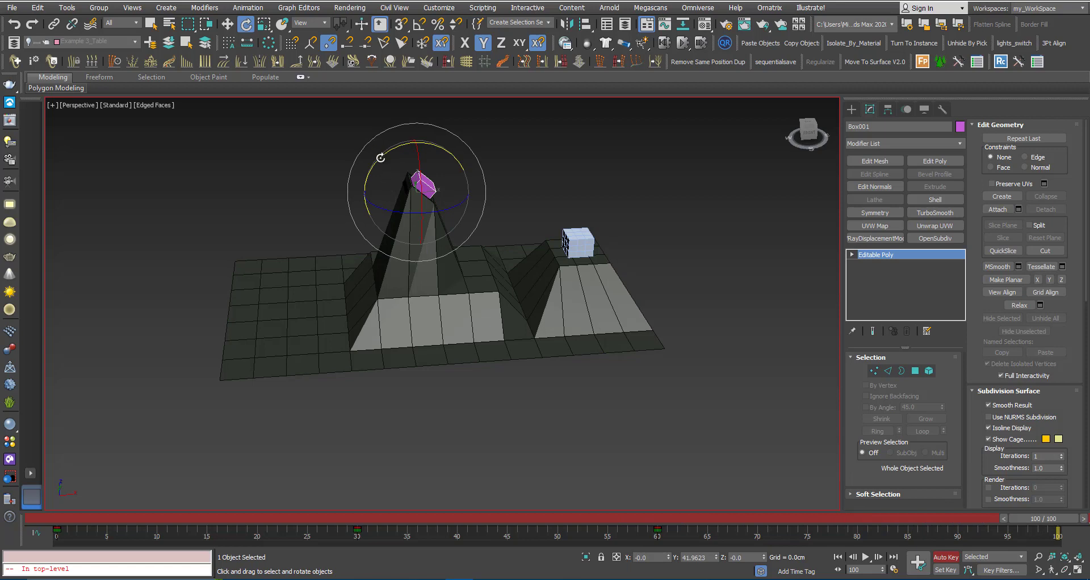
drag(382, 159, 359, 188)
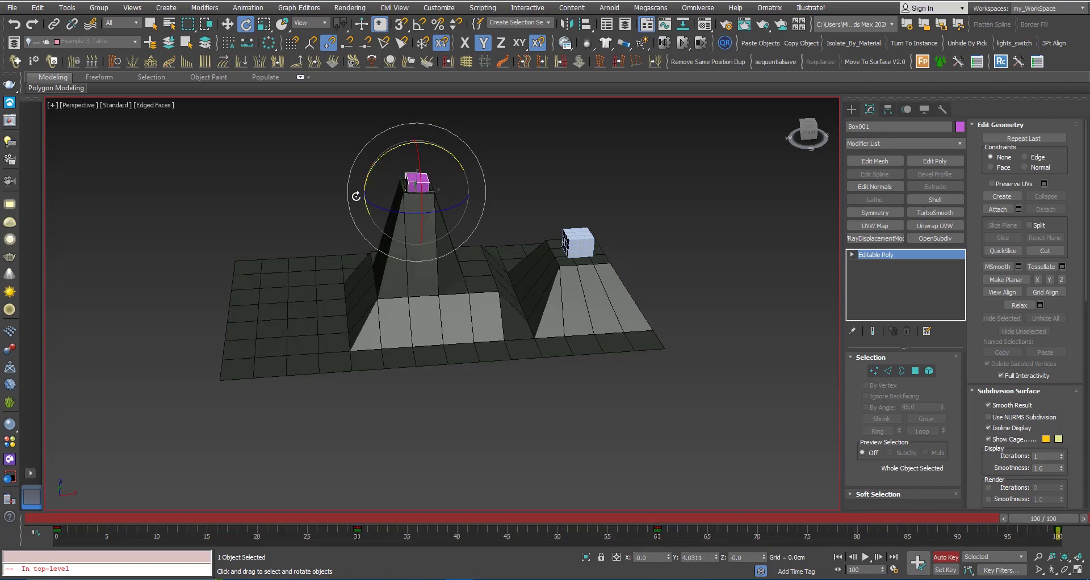
key(w)
drag(414, 149, 410, 244)
- Raise the white box at frame 100, then turn off Auto Key and rewind to frame 0
click(585, 243)
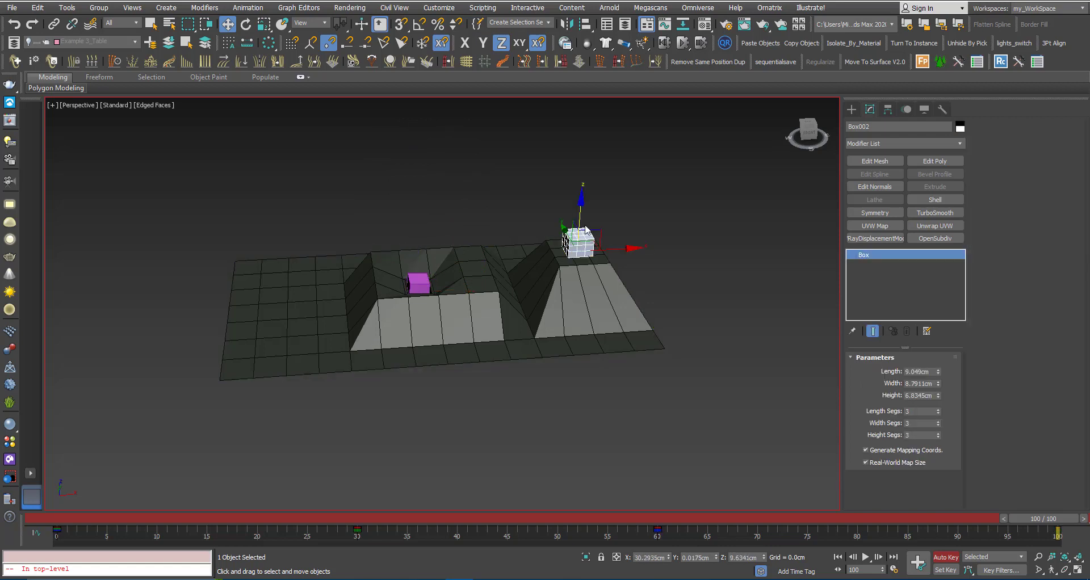
drag(579, 210, 585, 148)
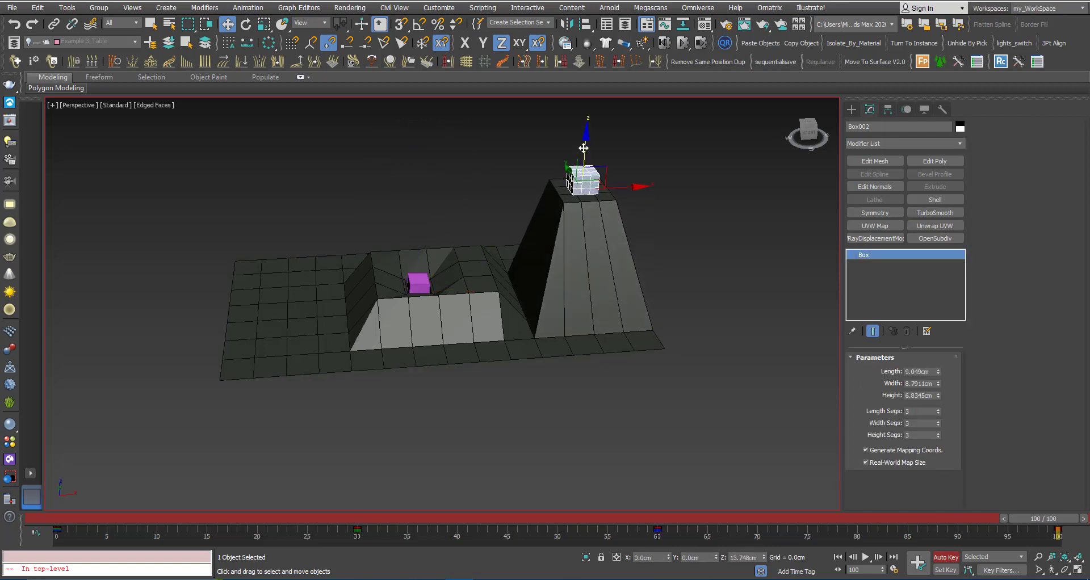
alt+middle_drag(433, 274, 452, 275)
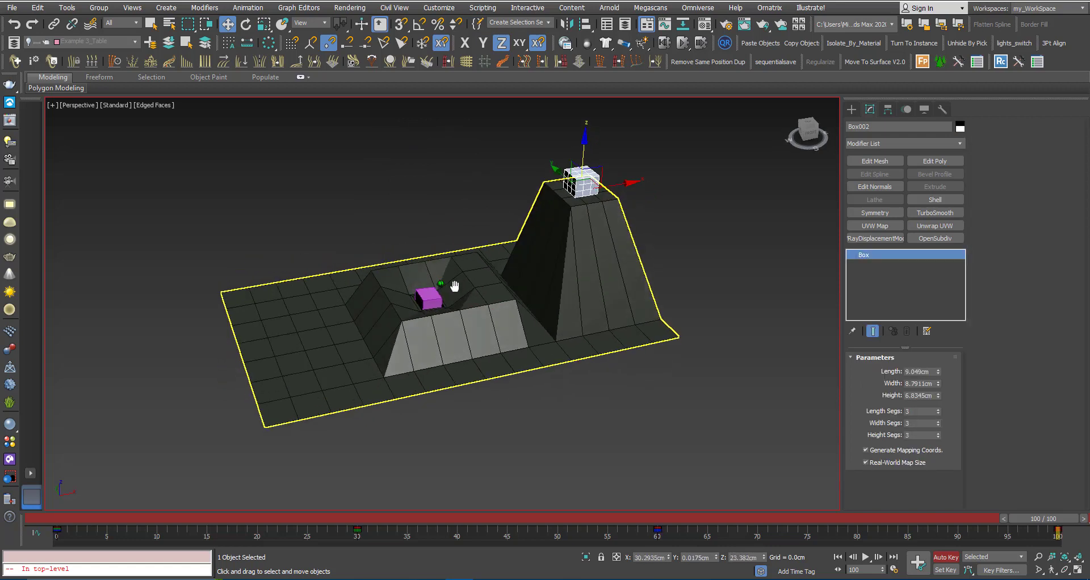
click(945, 557)
drag(1028, 520, 41, 497)
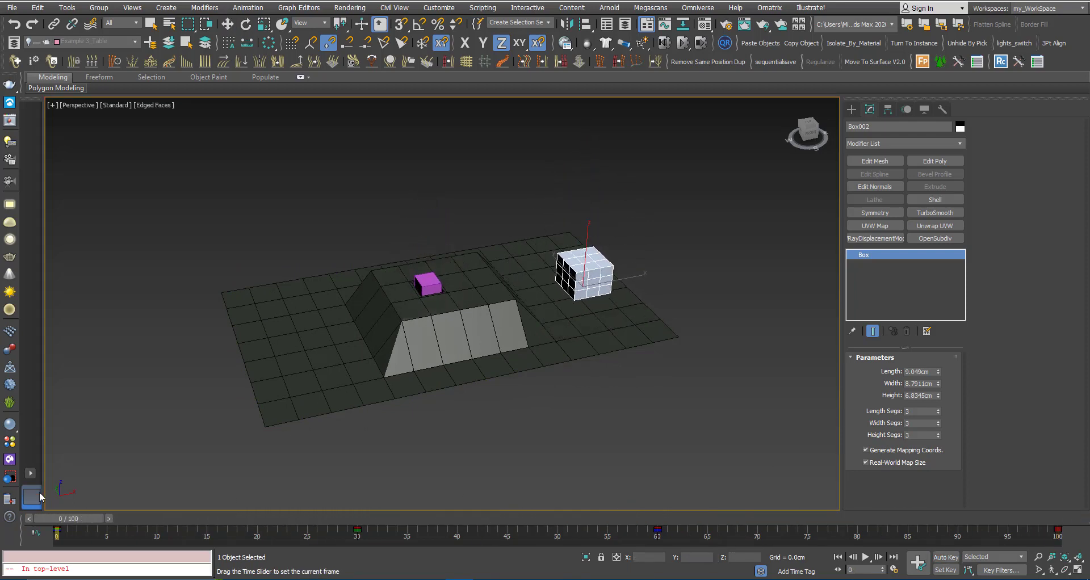
key(slash)
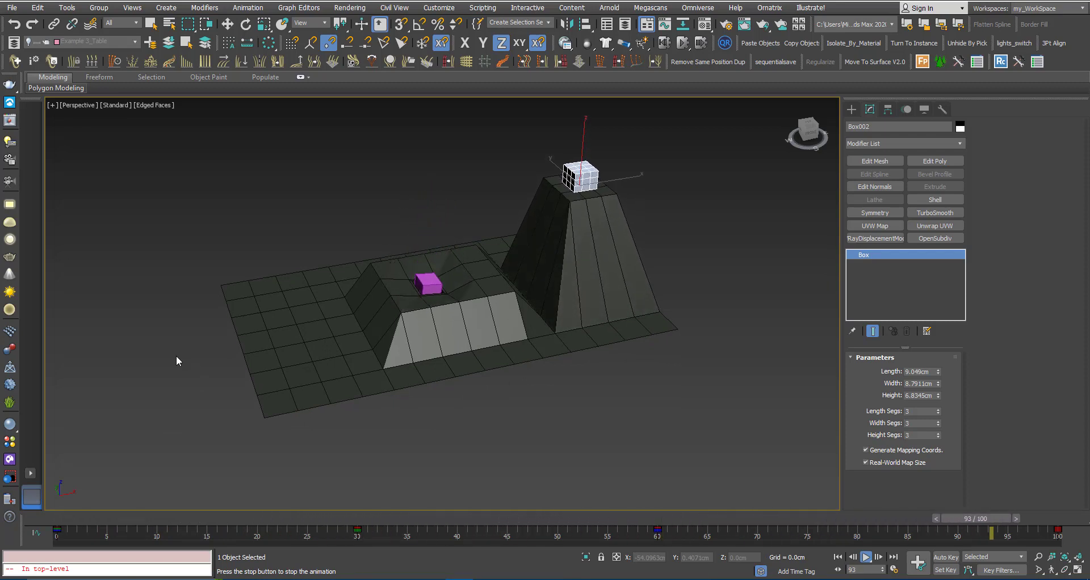
key(w)
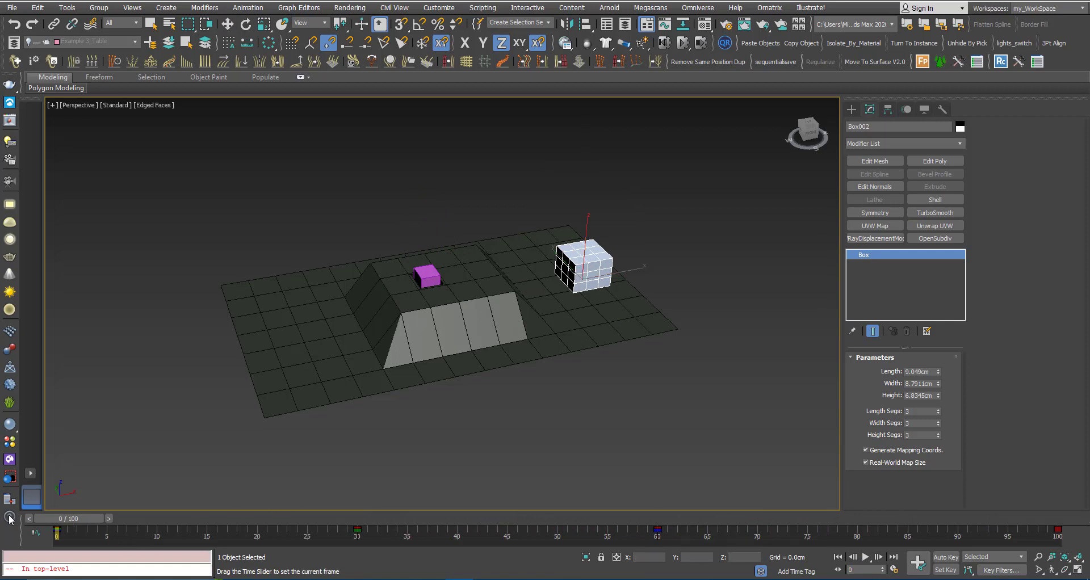
middle_drag(333, 371, 348, 339)
click(412, 300)
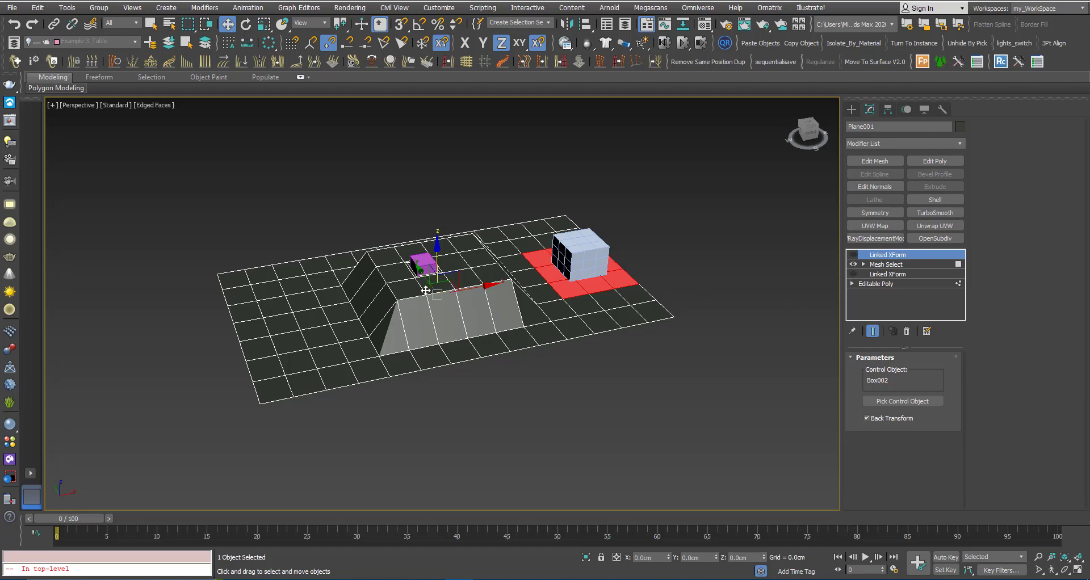
mouse_move(418, 313)
alt+middle_down()
mouse_move(382, 334)
mouse_move(430, 321)
alt+middle_up()
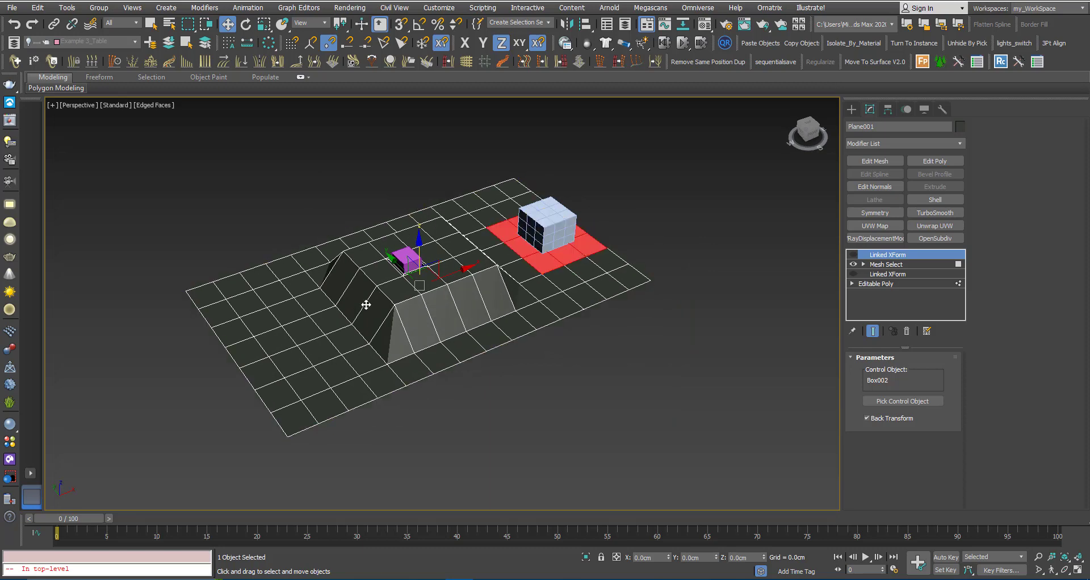
alt+middle_drag(426, 285, 431, 296)
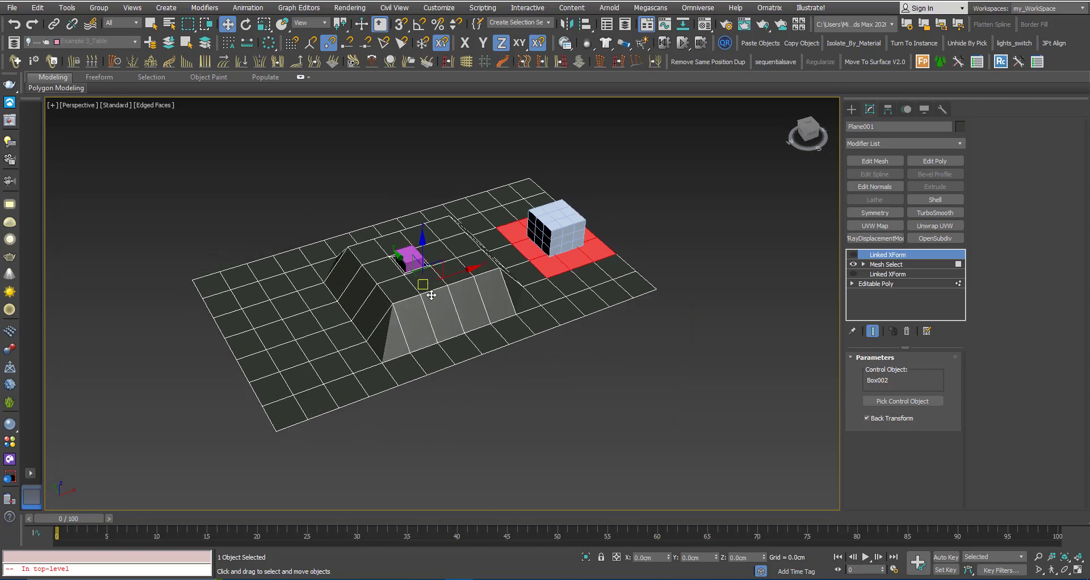
- Add a TurboSmooth modifier to Plane001 with Iterations set to 2
click(586, 369)
click(470, 321)
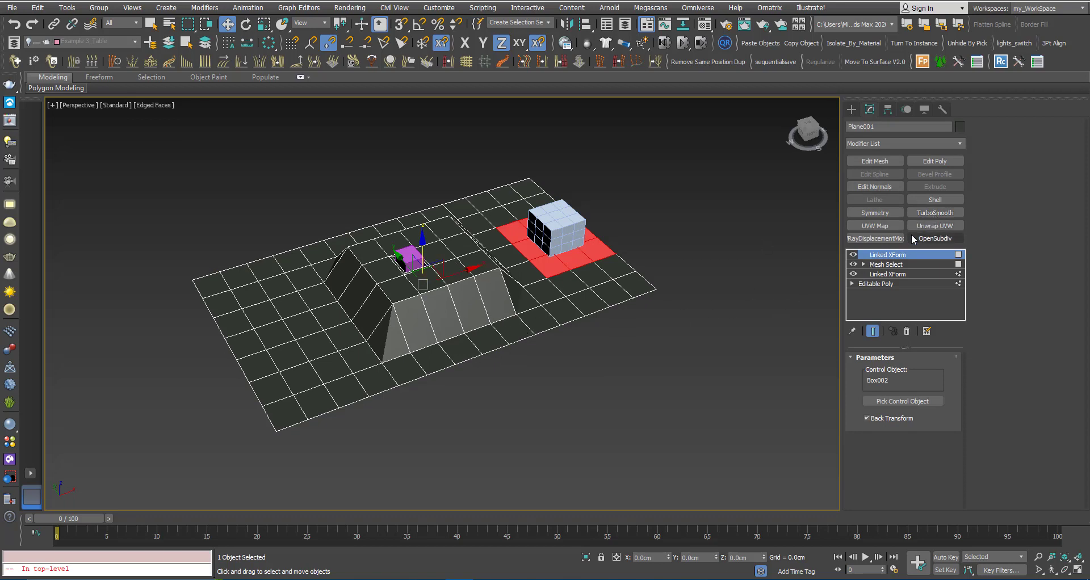
click(924, 212)
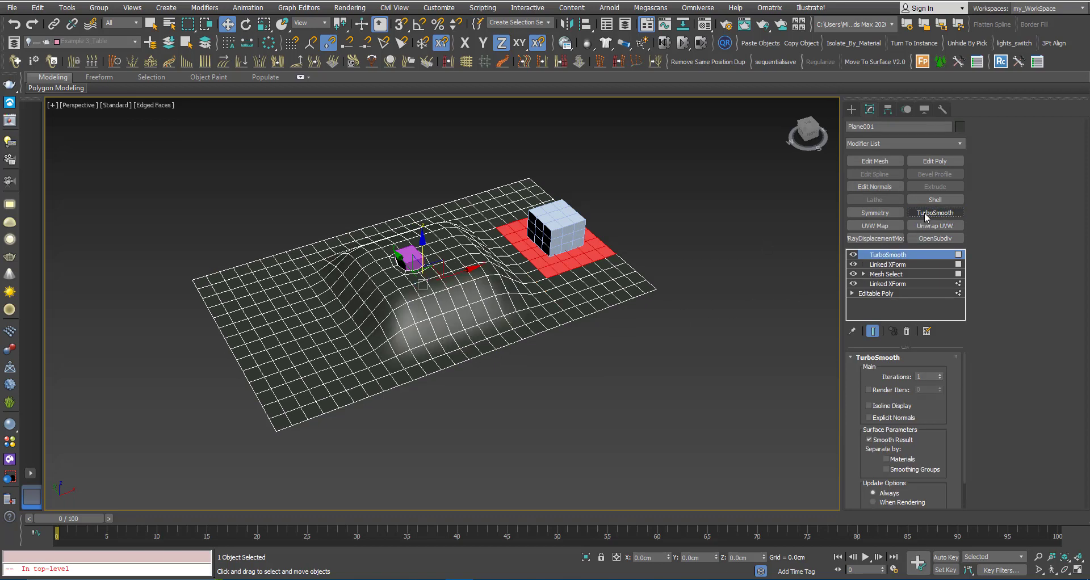
click(941, 375)
- Select the pink and white boxes and hide them both
click(557, 385)
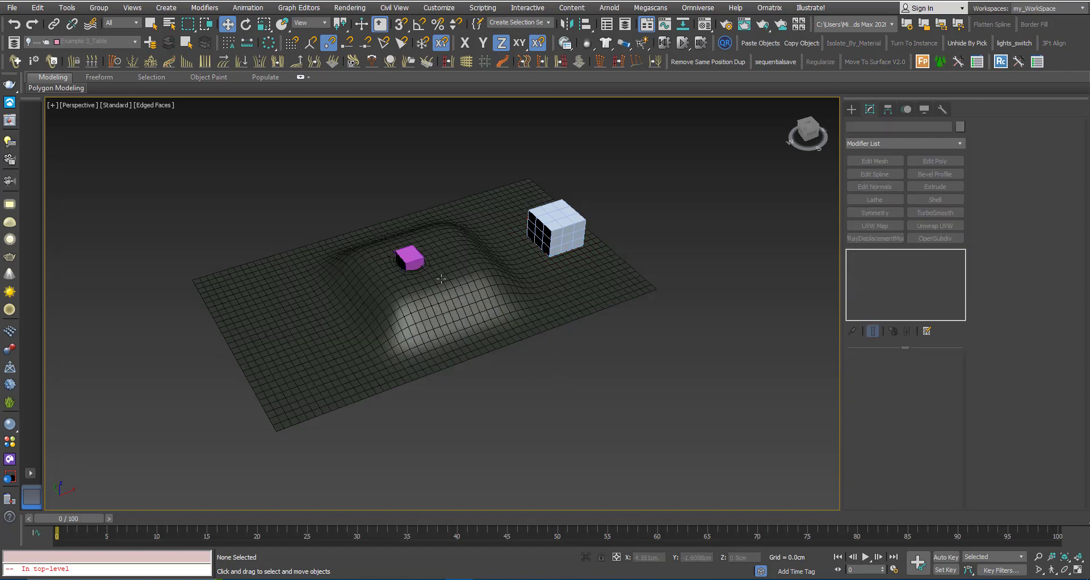
click(410, 260)
ctrl+click(549, 226)
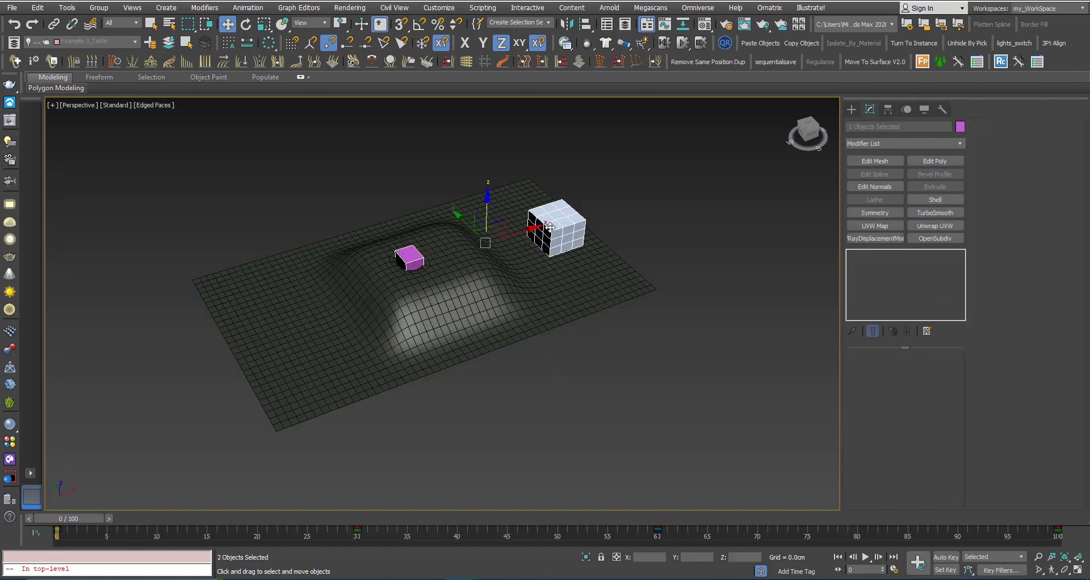
right_click(548, 216)
click(568, 189)
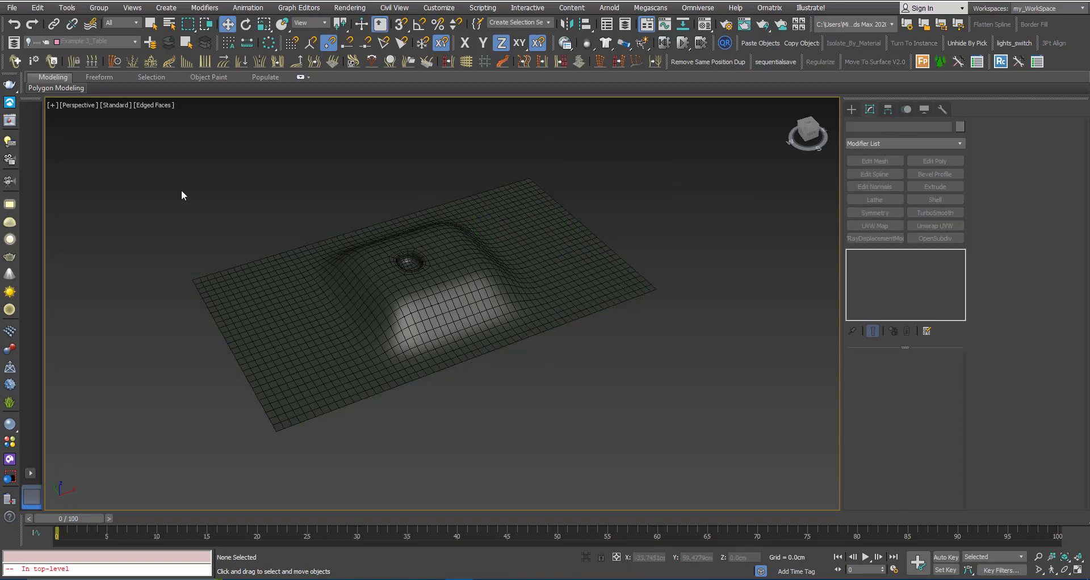
- Play the smoothed plane animation with Edged Faces toggled, then stop and rewind to frame 0
key(slash)
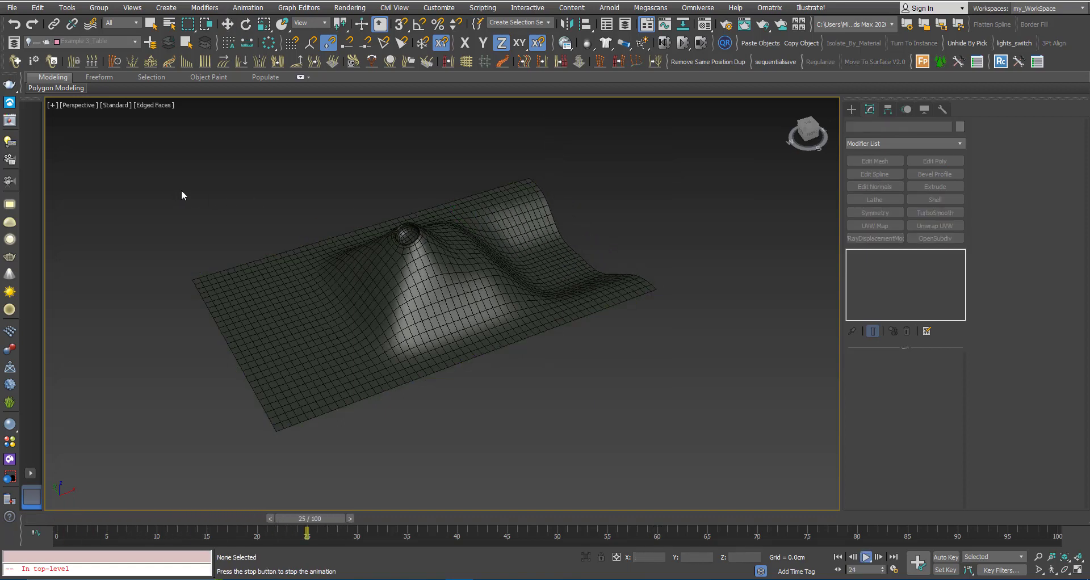
key(F4)
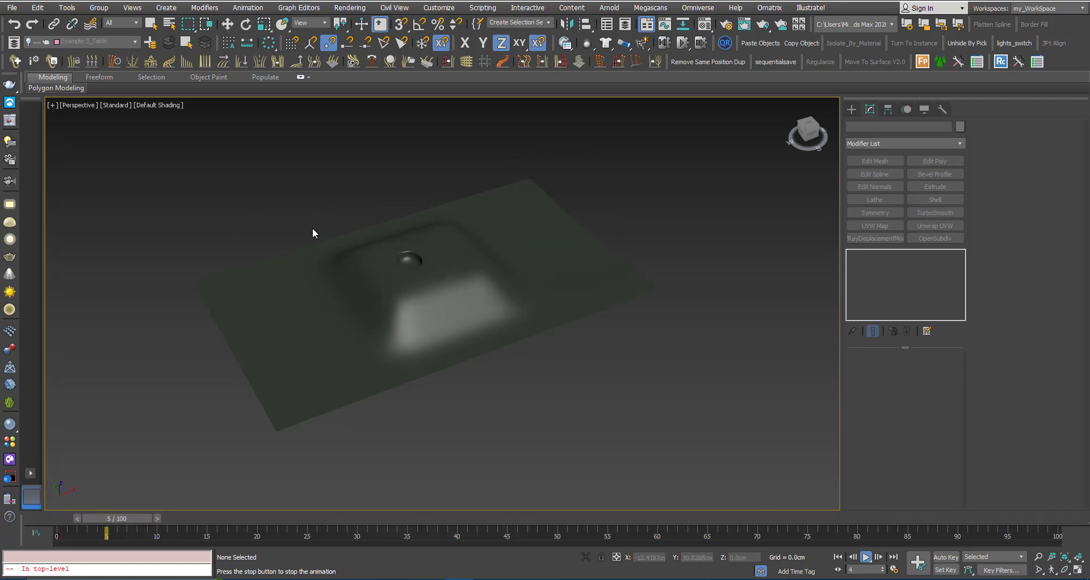
key(F4)
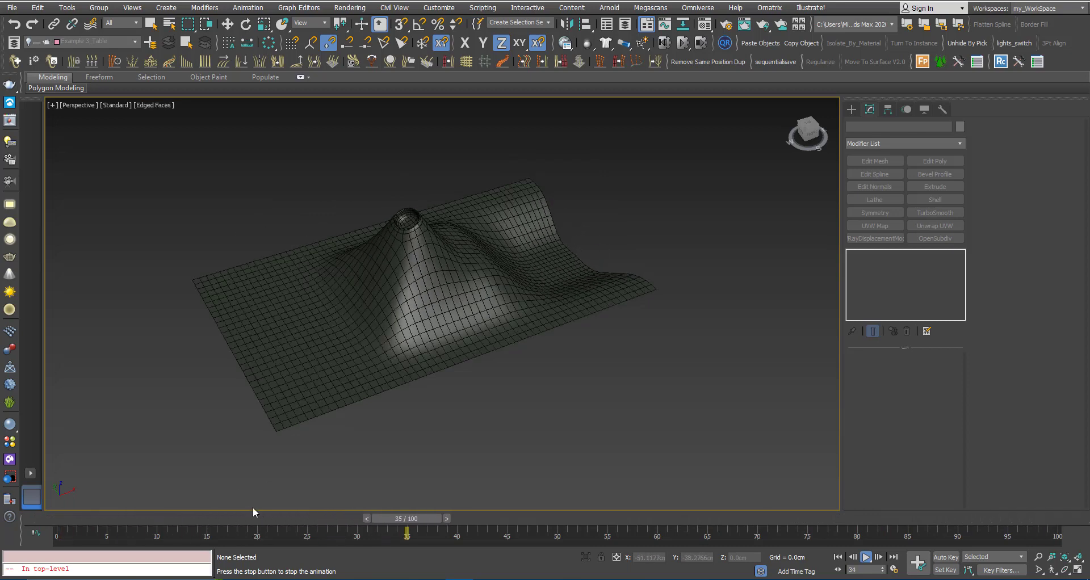
key(slash)
drag(414, 520, 93, 496)
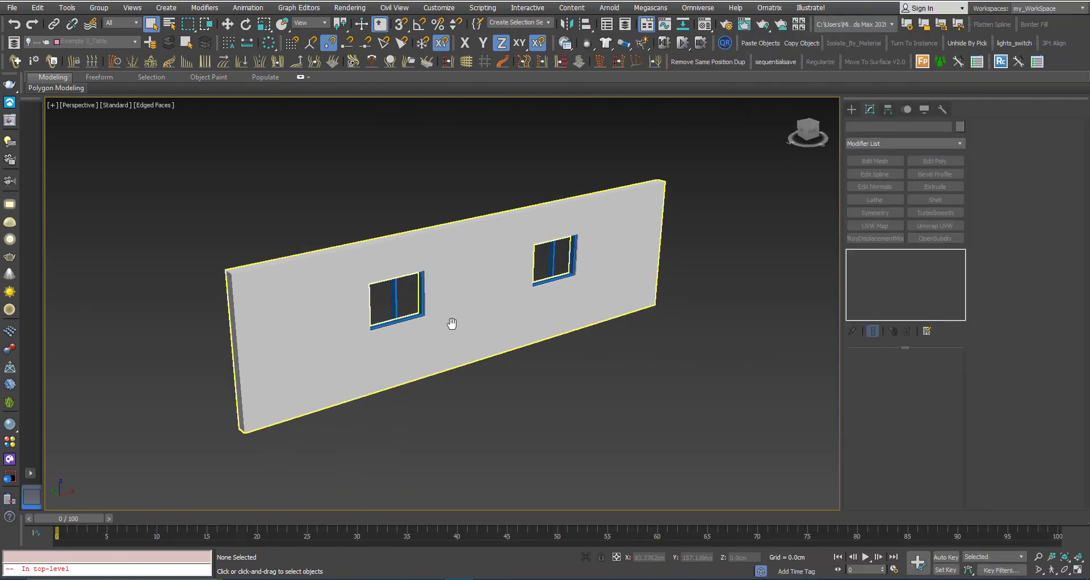
mouse_move(450, 321)
alt+middle_down()
mouse_move(420, 316)
mouse_move(454, 326)
alt+middle_up()
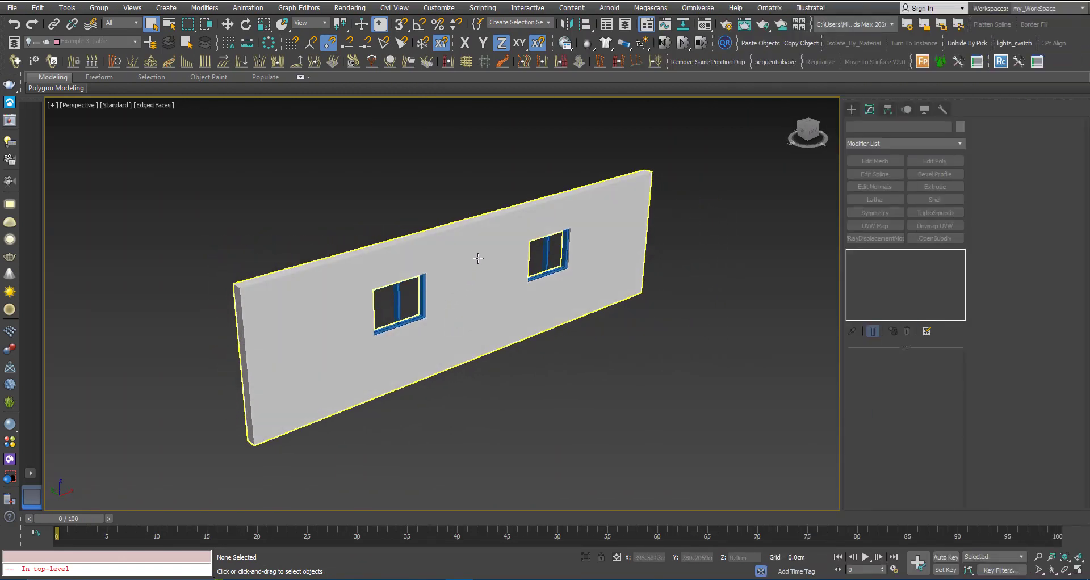
- Select the wall's vertices around the left window hole in wireframe view
click(469, 273)
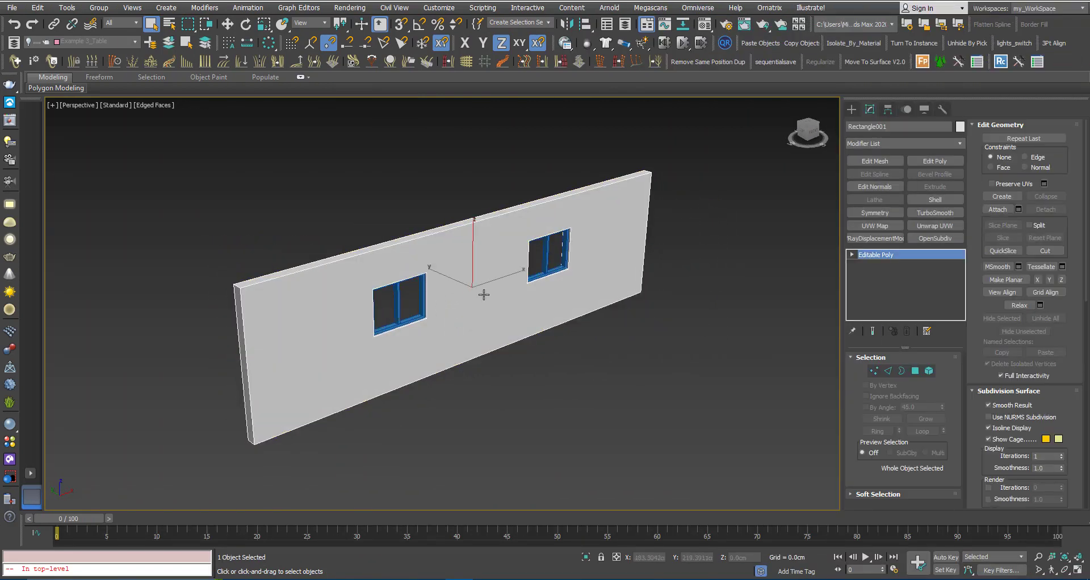
click(874, 372)
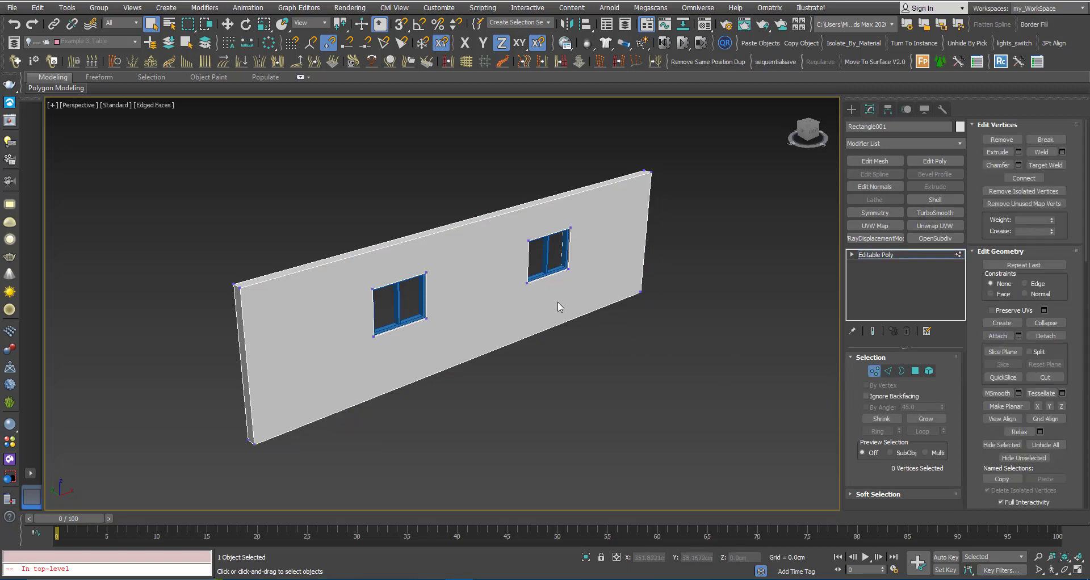
alt+middle_drag(552, 307, 545, 304)
key(F3)
scroll(400, 295, up, 3)
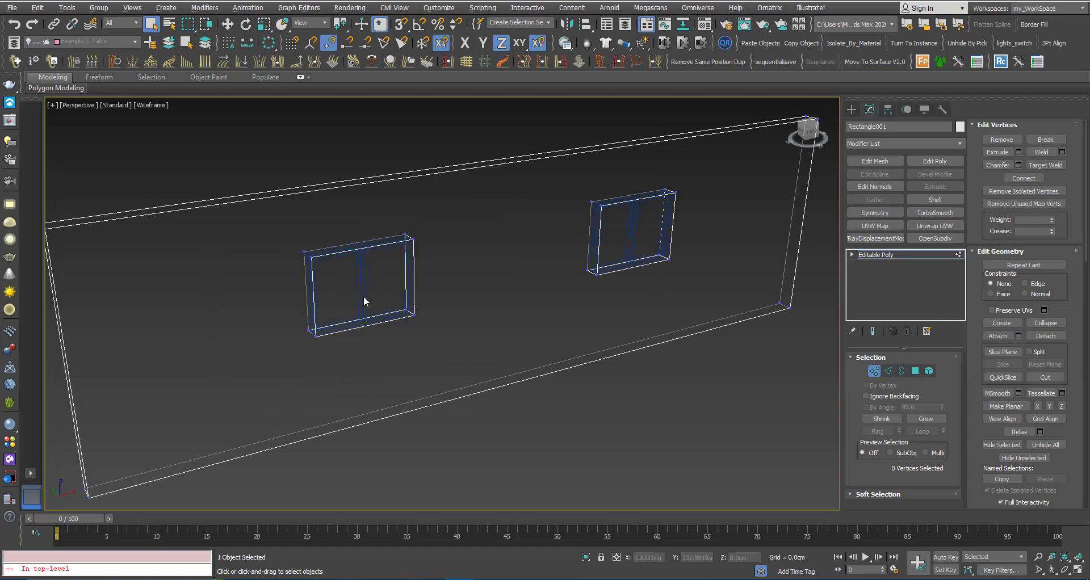
mouse_move(363, 296)
alt+middle_down()
mouse_move(384, 291)
mouse_move(352, 292)
mouse_move(317, 317)
mouse_move(417, 338)
mouse_move(745, 331)
alt+middle_up()
- Add a Linked XForm modifier to those wall vertices and start picking its control object
click(888, 147)
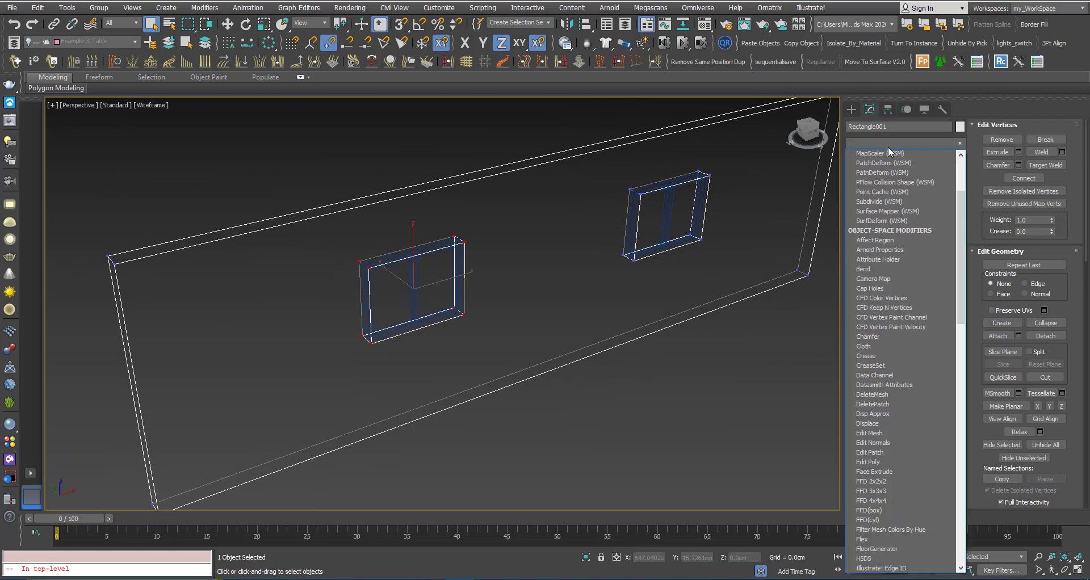
key(l)
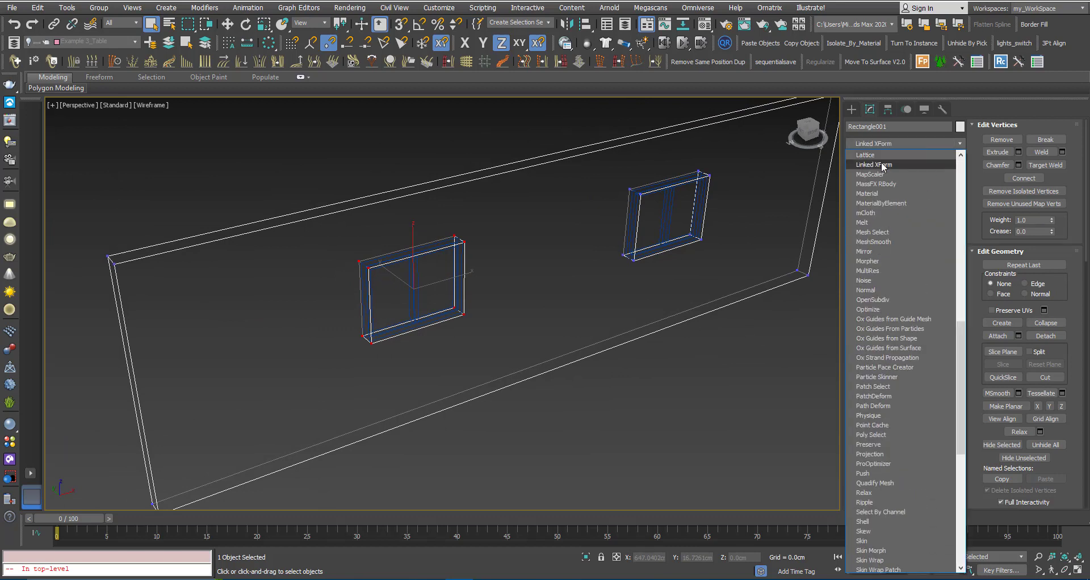
click(881, 164)
click(895, 401)
key(F3)
- Set the left window frame WRectangle001 as control object and slide it along the wall
click(419, 322)
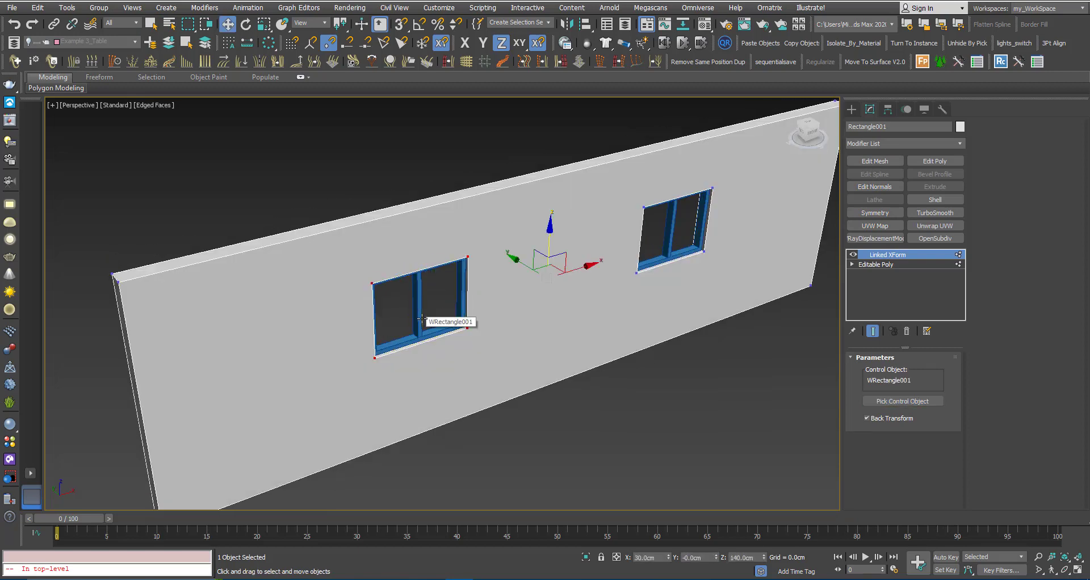
click(423, 334)
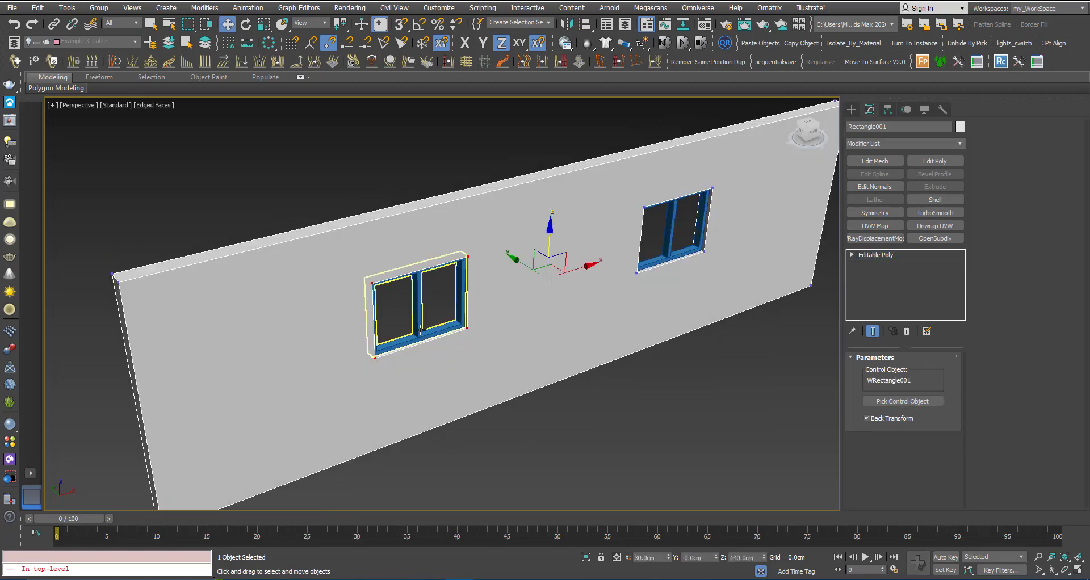
scroll(419, 313, down, 3)
scroll(405, 336, up, 2)
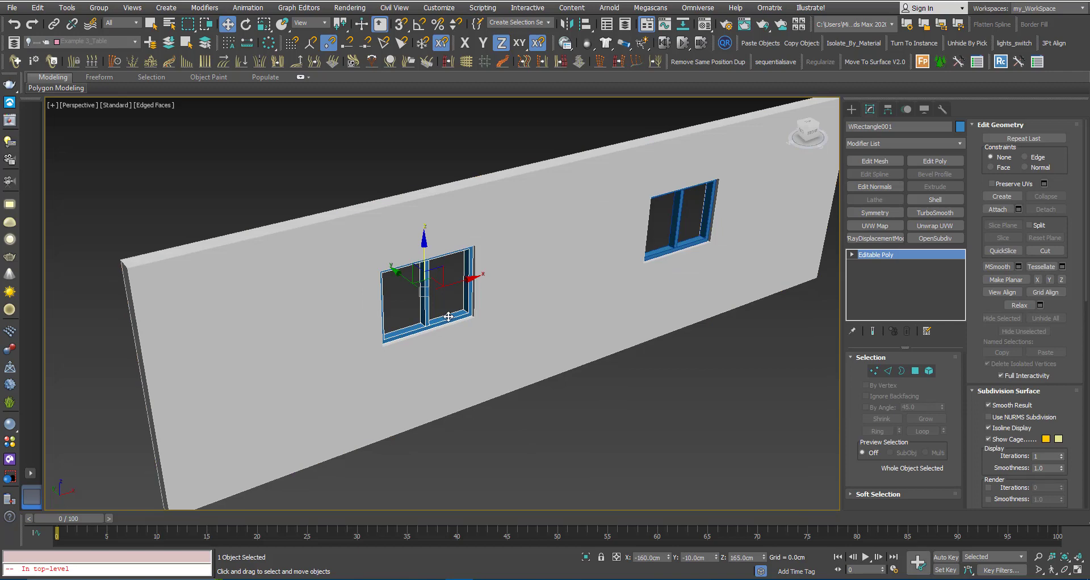
key(F3)
mouse_move(461, 285)
mouse_down()
mouse_move(532, 269)
mouse_move(445, 279)
mouse_up()
key(F3)
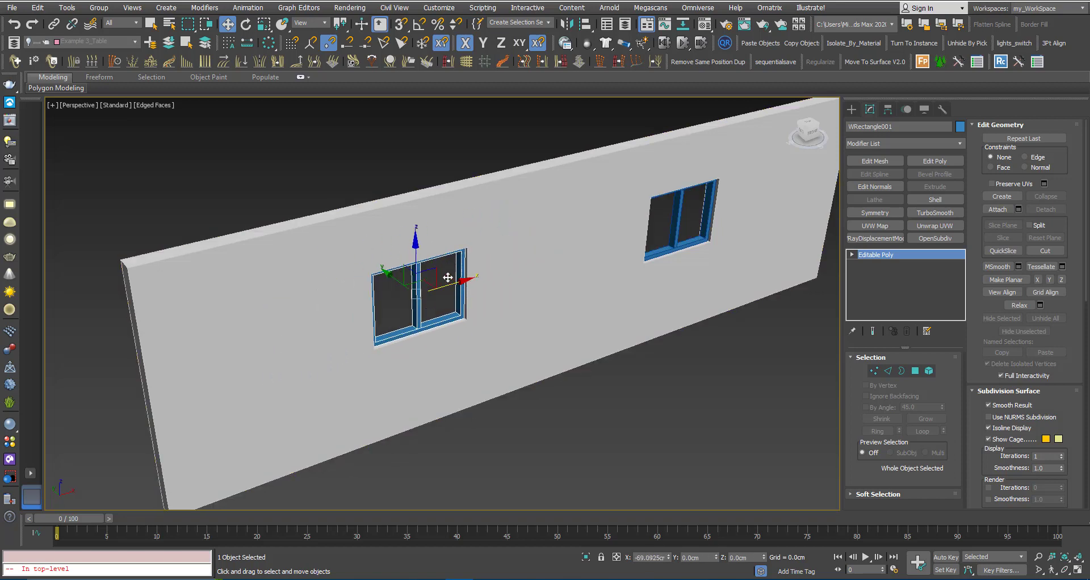
drag(445, 278, 506, 269)
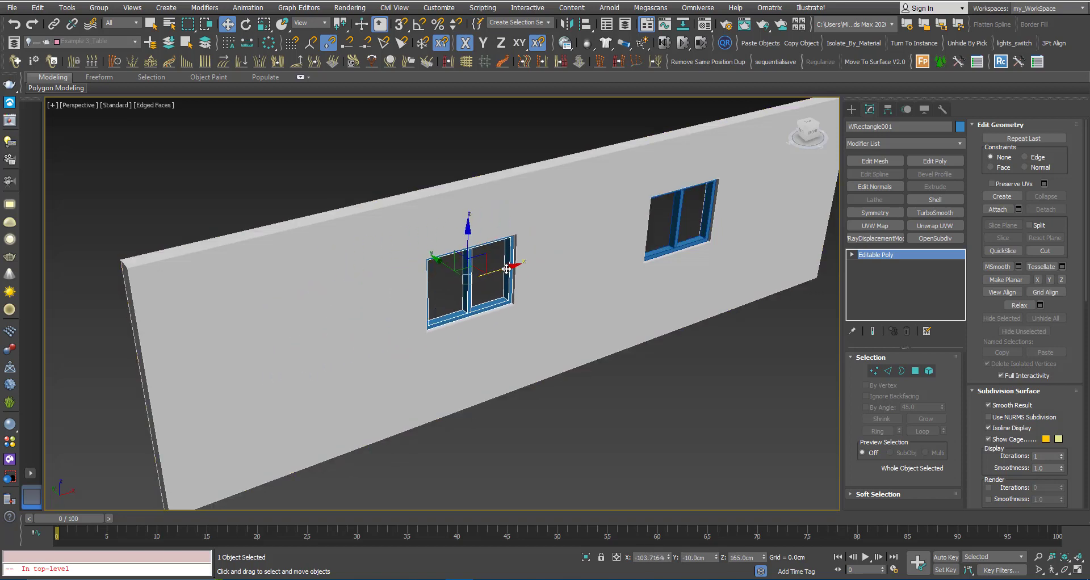
- Scale up the left window frame so the wall opening resizes with it
key(r)
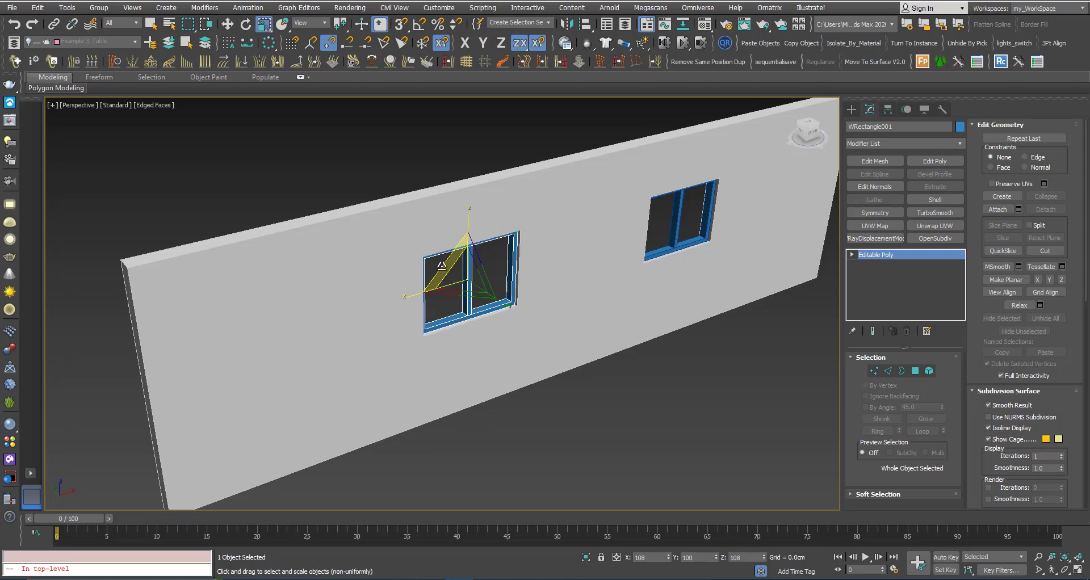
mouse_move(444, 269)
mouse_down()
mouse_move(434, 256)
mouse_move(437, 275)
mouse_move(423, 261)
mouse_move(449, 280)
mouse_move(462, 269)
mouse_move(461, 293)
mouse_move(496, 285)
mouse_move(418, 301)
mouse_up()
key(w)
key(F3)
key(F3)
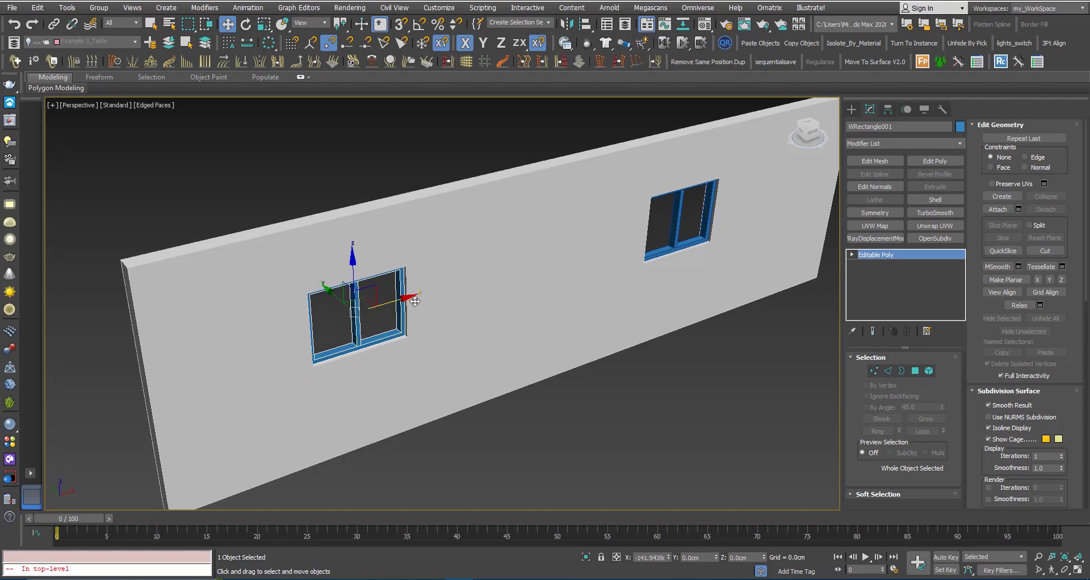
- Add a Mesh Select modifier to the wall and enter vertex level
mouse_move(657, 258)
middle_down()
mouse_move(641, 281)
mouse_move(555, 263)
middle_up()
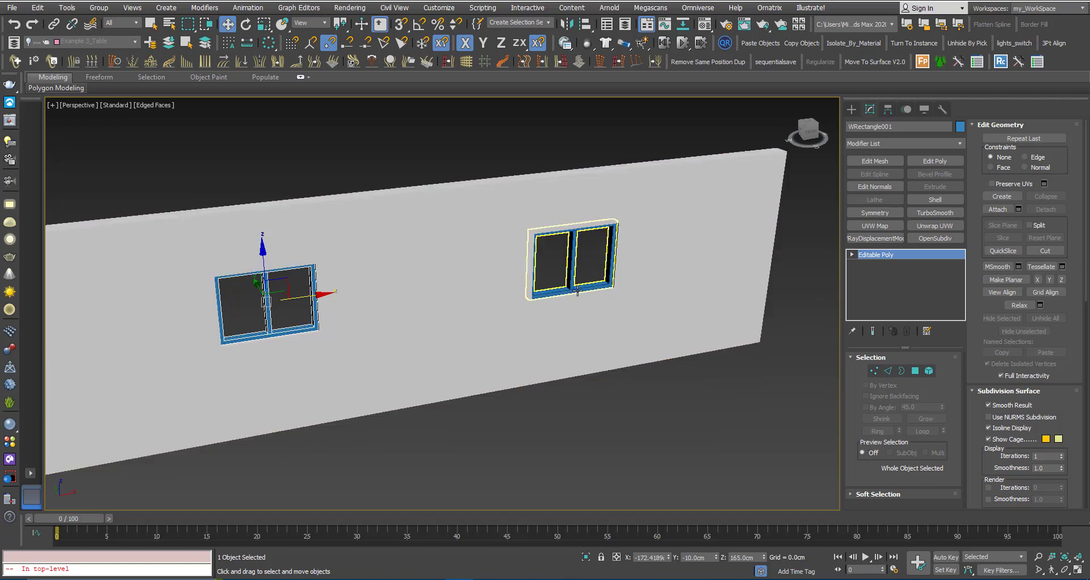
middle_drag(434, 296, 516, 297)
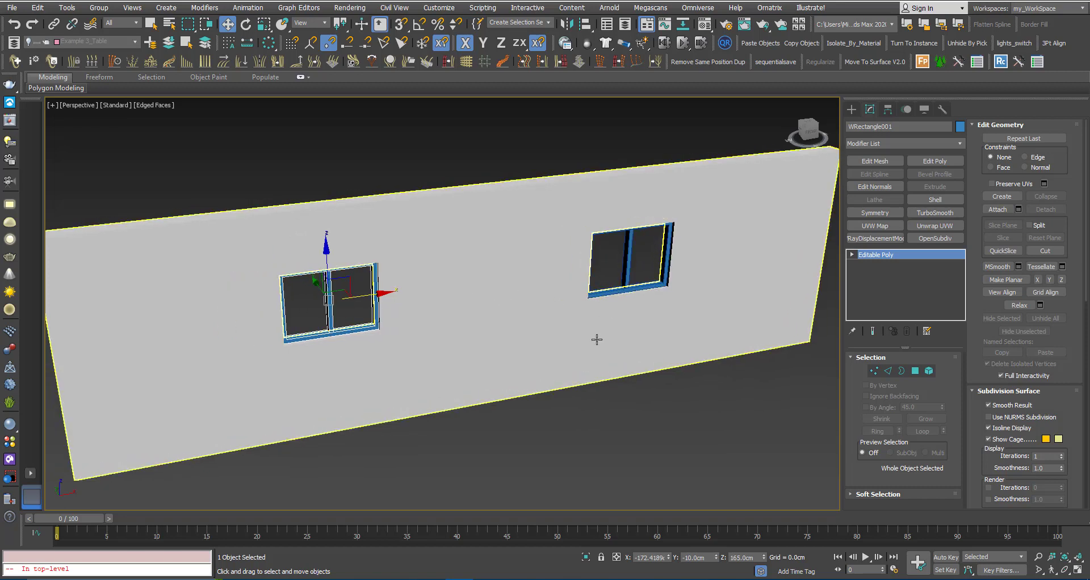
click(618, 327)
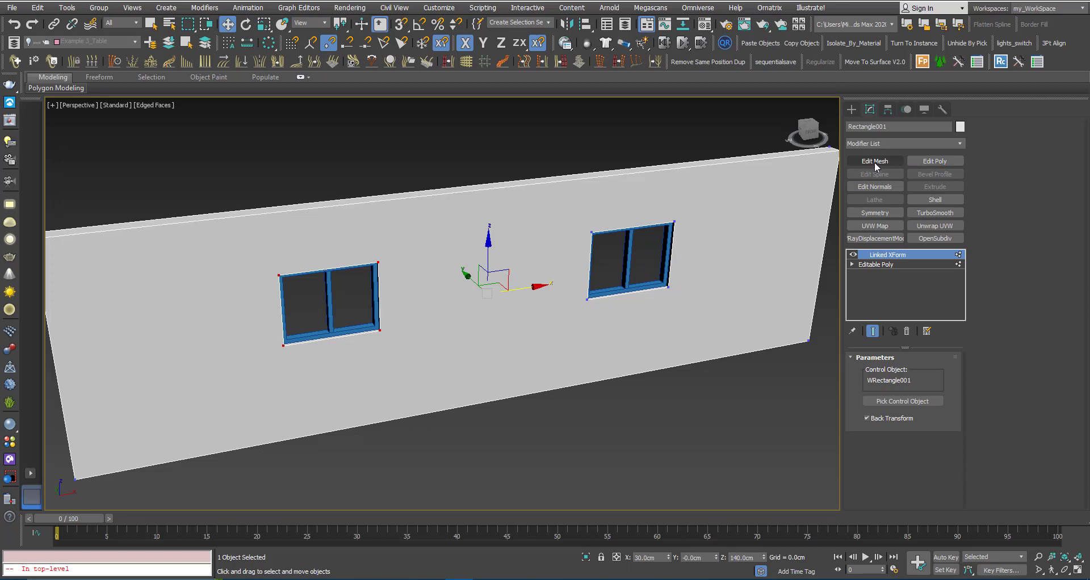
click(896, 144)
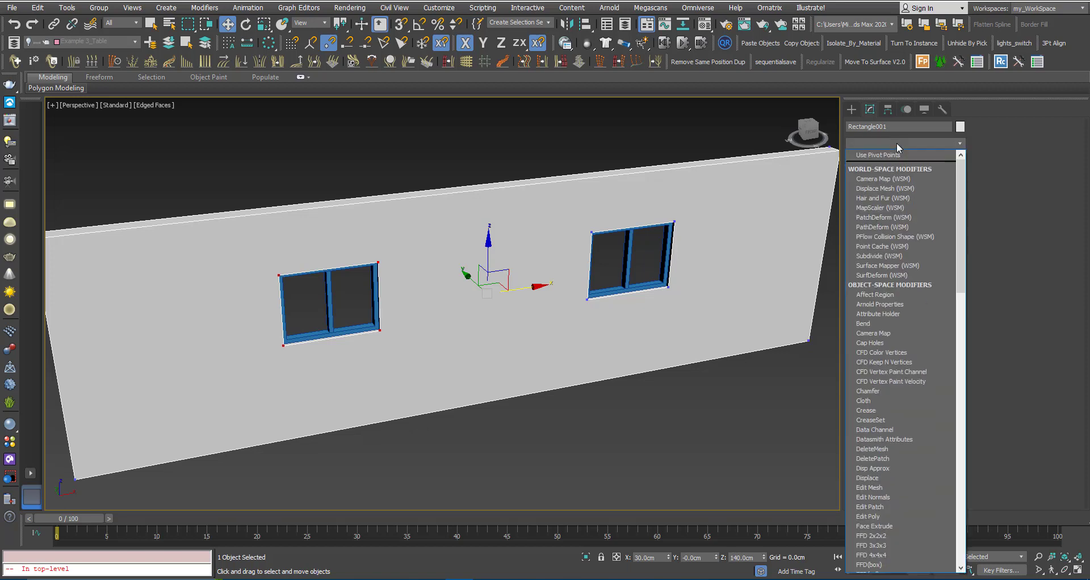
key(m)
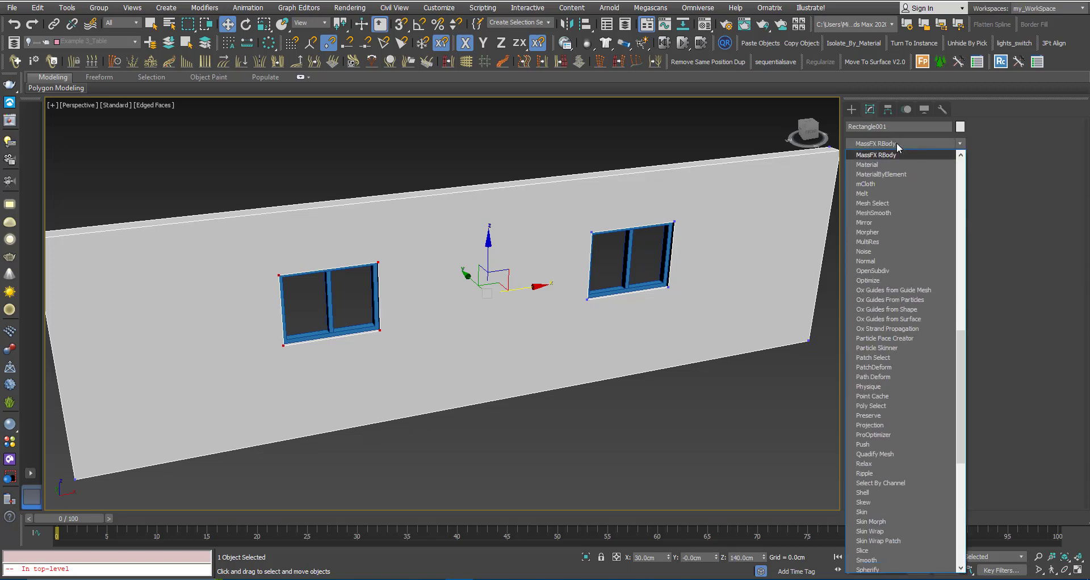
click(884, 203)
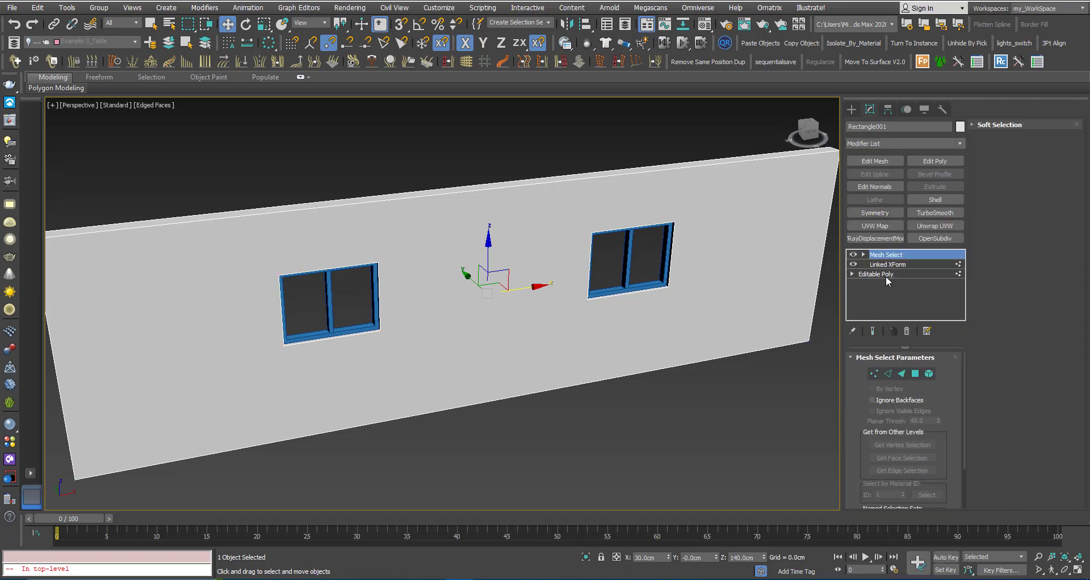
click(874, 377)
- Select the vertices around the right window hole and add another Linked XForm
middle_drag(668, 298, 625, 304)
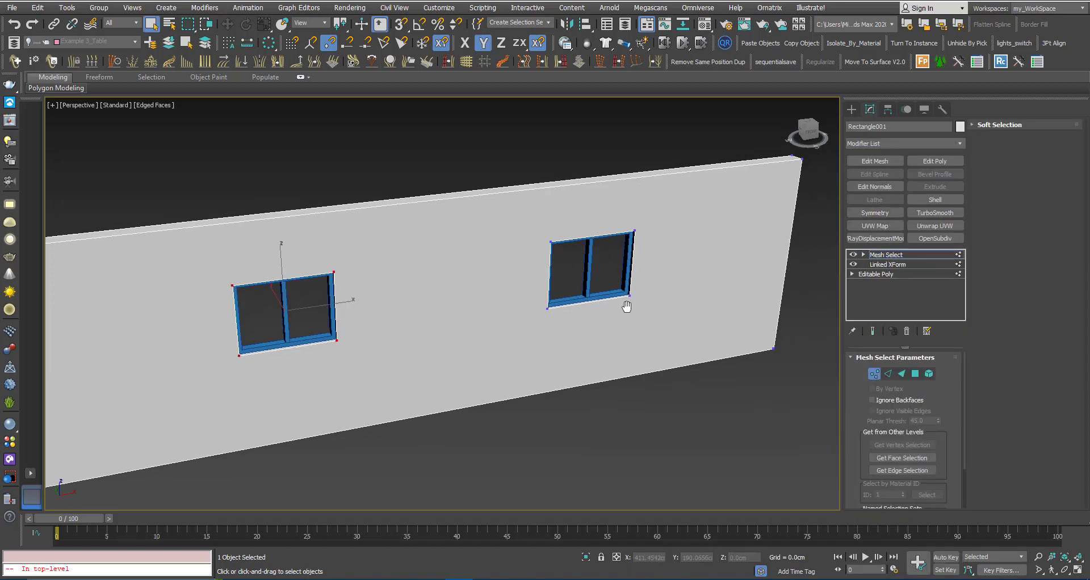
key(F3)
drag(676, 326, 681, 333)
key(F3)
click(881, 147)
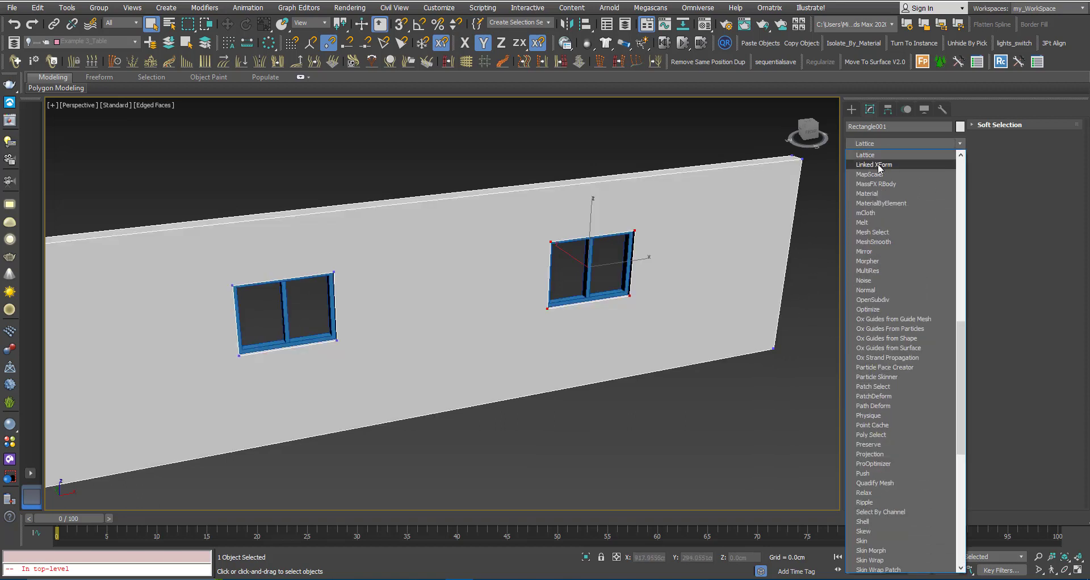
click(878, 164)
- Make WRectangle002 the control object, then slide that right window along the wall
click(903, 401)
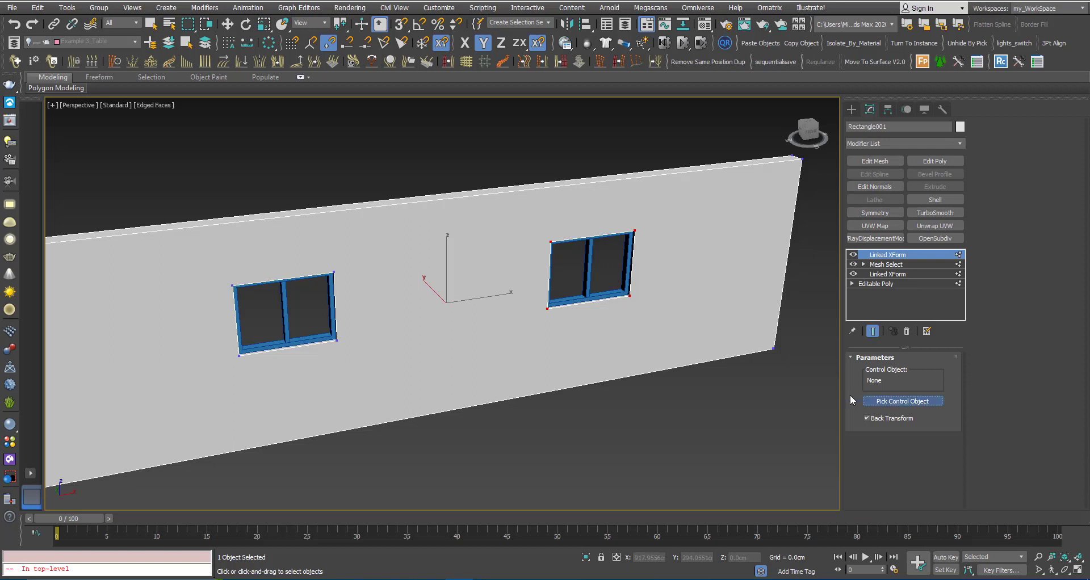
click(595, 295)
key(w)
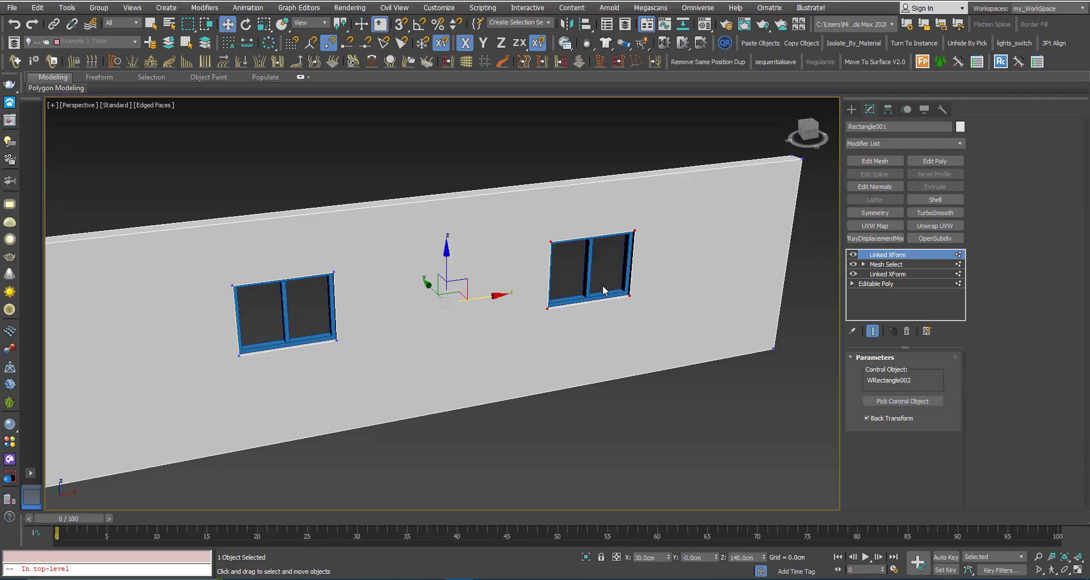
click(603, 292)
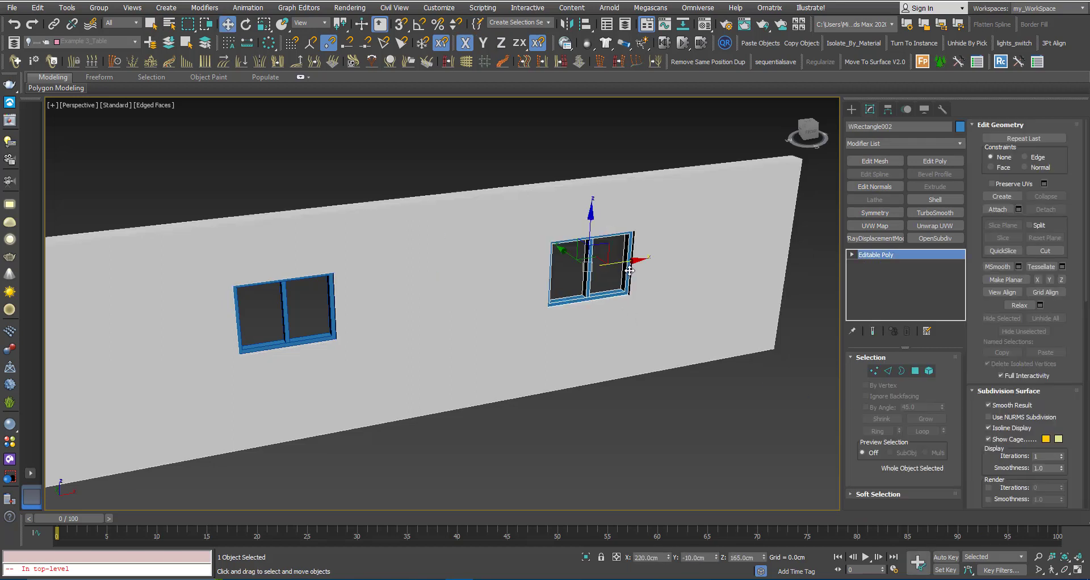
mouse_move(629, 270)
mouse_down()
mouse_move(682, 250)
mouse_move(594, 260)
mouse_move(732, 254)
mouse_move(616, 265)
mouse_up()
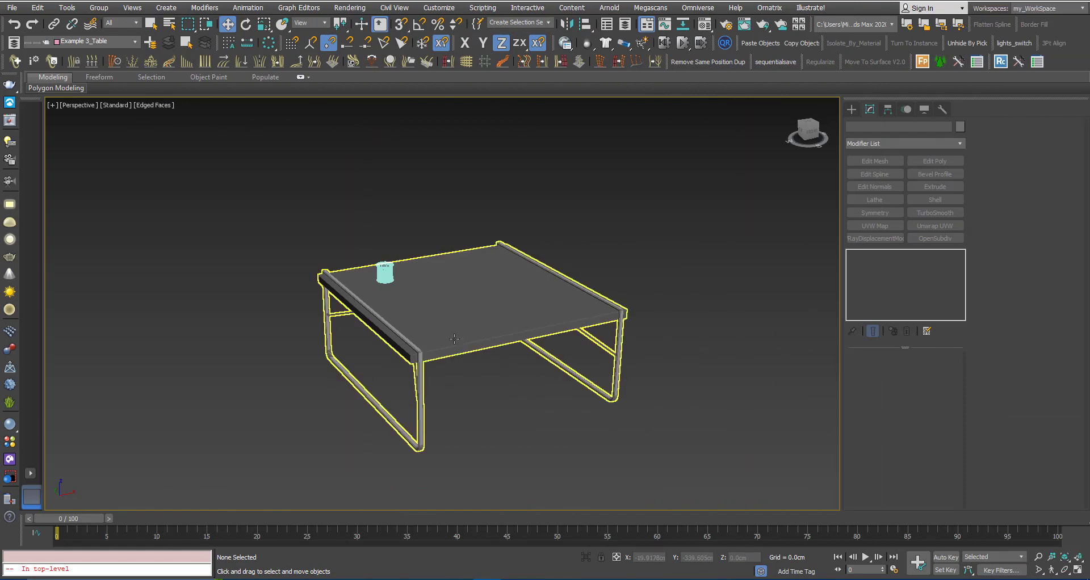
- Select table_obj_04 and marquee-select its 820 upper vertices around the tabletop and upper legs
mouse_move(448, 318)
alt+middle_down()
mouse_move(611, 310)
mouse_move(509, 294)
mouse_move(510, 279)
alt+middle_up()
click(510, 279)
click(430, 262)
scroll(430, 261, up, 2)
scroll(426, 266, up, 2)
scroll(418, 278, up, 3)
scroll(416, 283, down, 5)
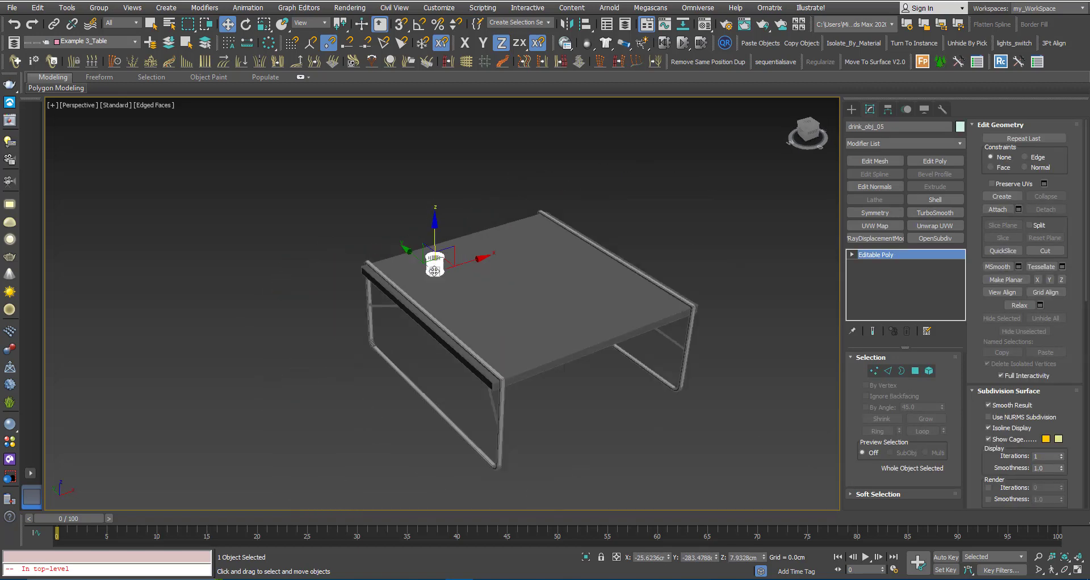
mouse_move(416, 284)
alt+middle_down()
mouse_move(479, 280)
mouse_move(503, 295)
mouse_move(516, 274)
alt+middle_up()
click(499, 269)
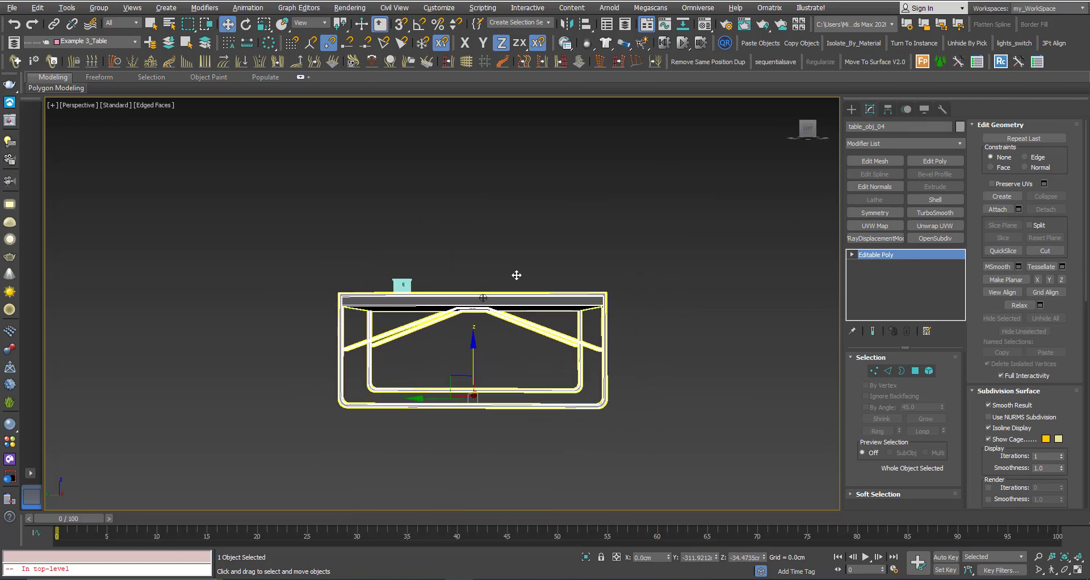
key(1)
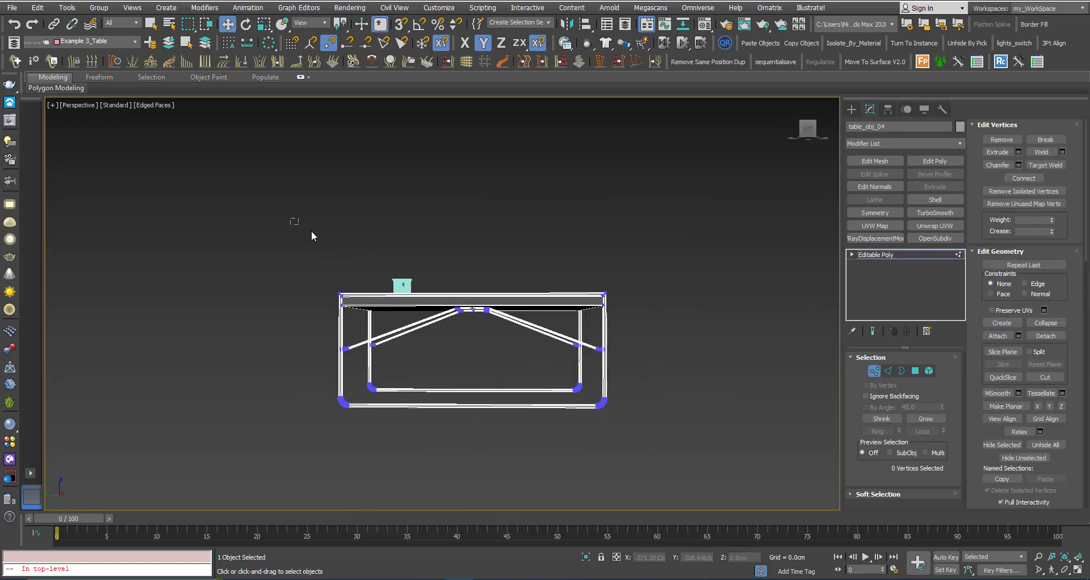
drag(567, 315, 638, 321)
mouse_move(638, 321)
alt+middle_down()
mouse_move(452, 337)
mouse_move(669, 317)
alt+middle_up()
- Add a Linked XForm to the table vertices with drink_obj_05 as control object
click(883, 145)
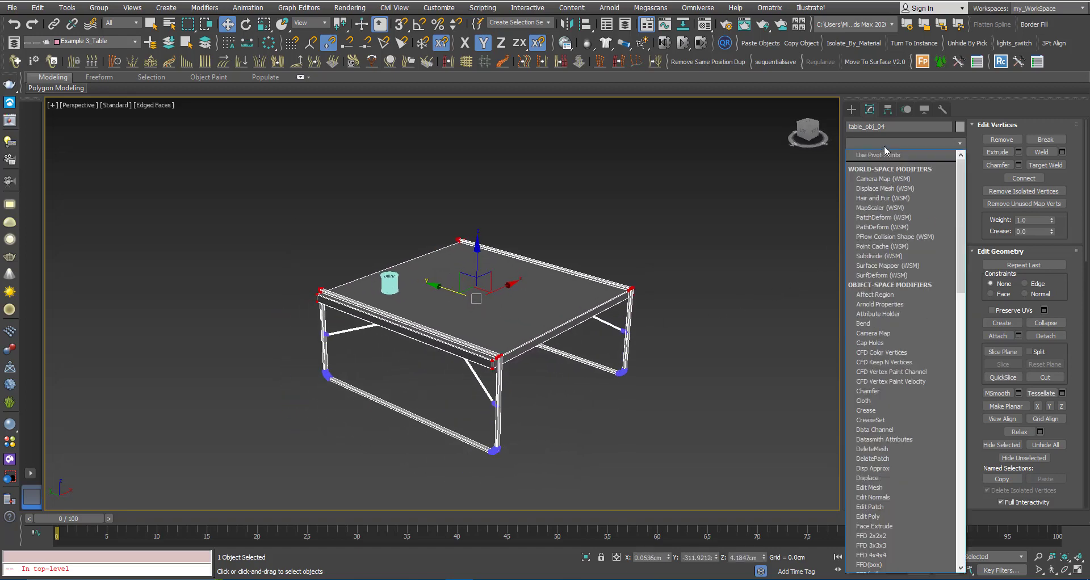
text(li)
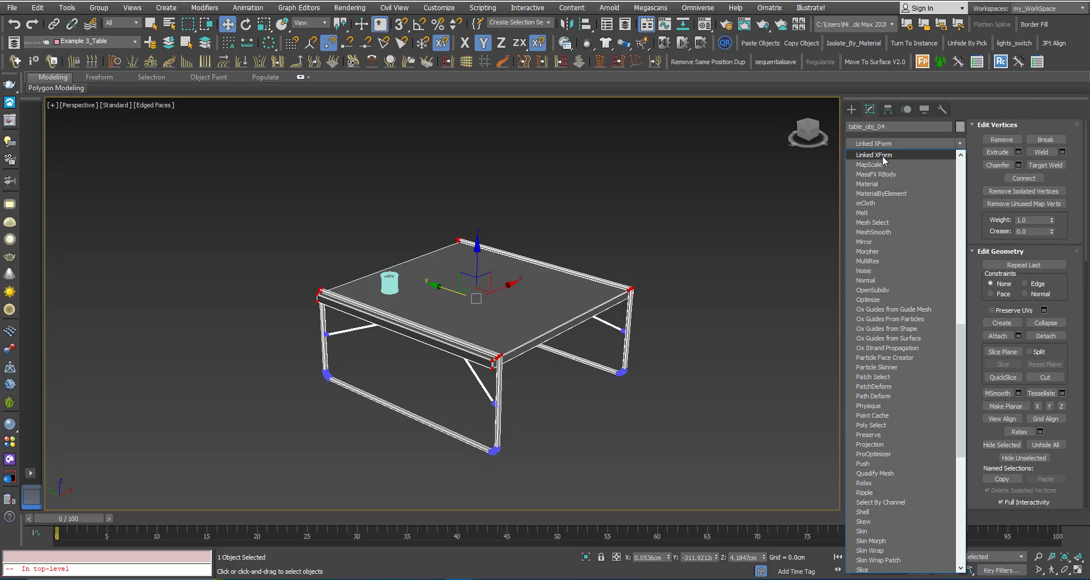
click(884, 155)
click(897, 399)
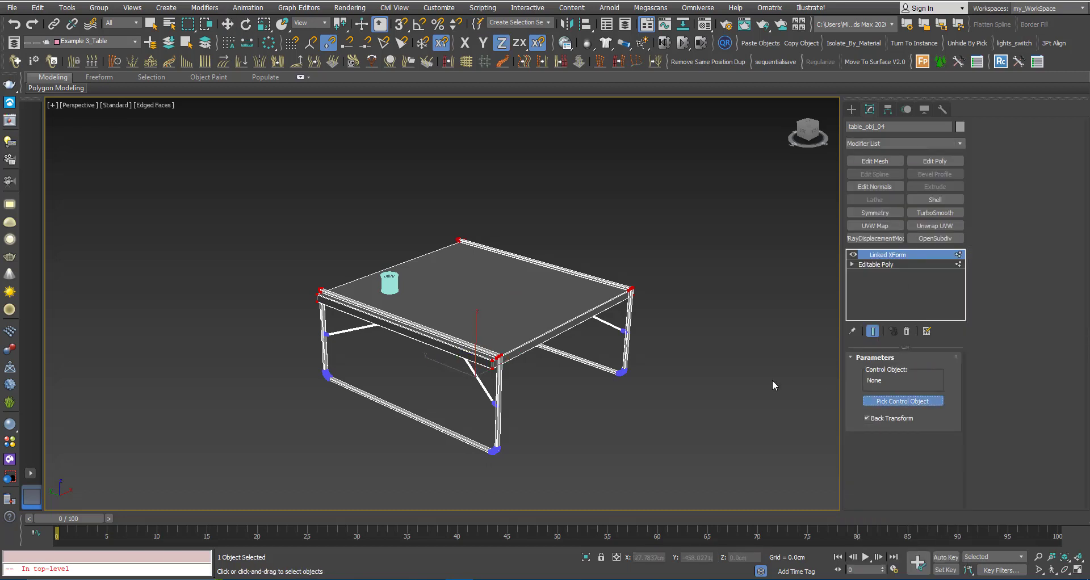
click(396, 284)
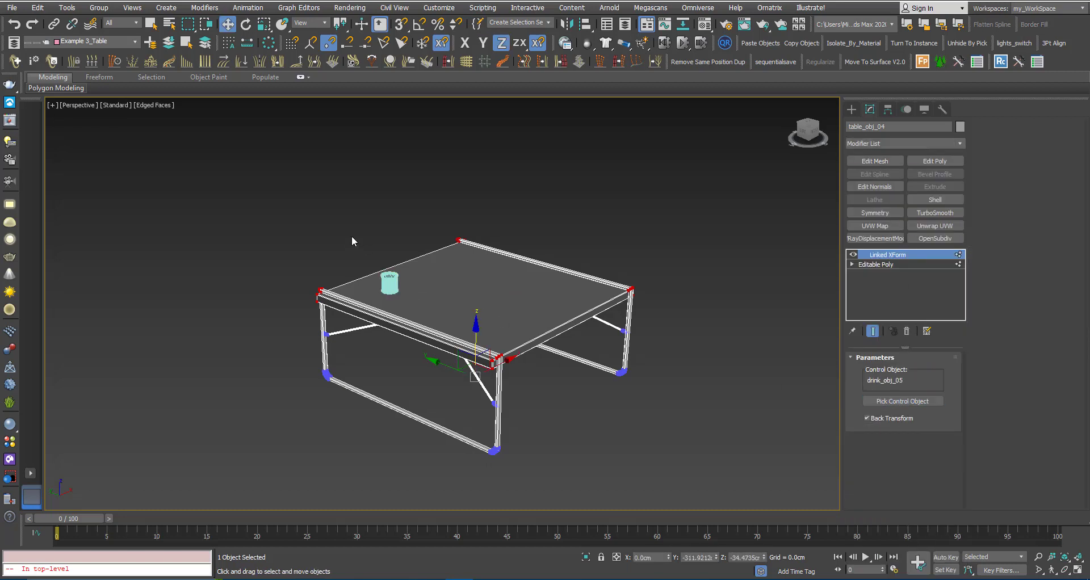
- Raise the drink along Z so the tabletop lifts with it
click(390, 282)
drag(388, 248, 387, 227)
alt+middle_drag(398, 233, 468, 240)
drag(376, 213, 380, 187)
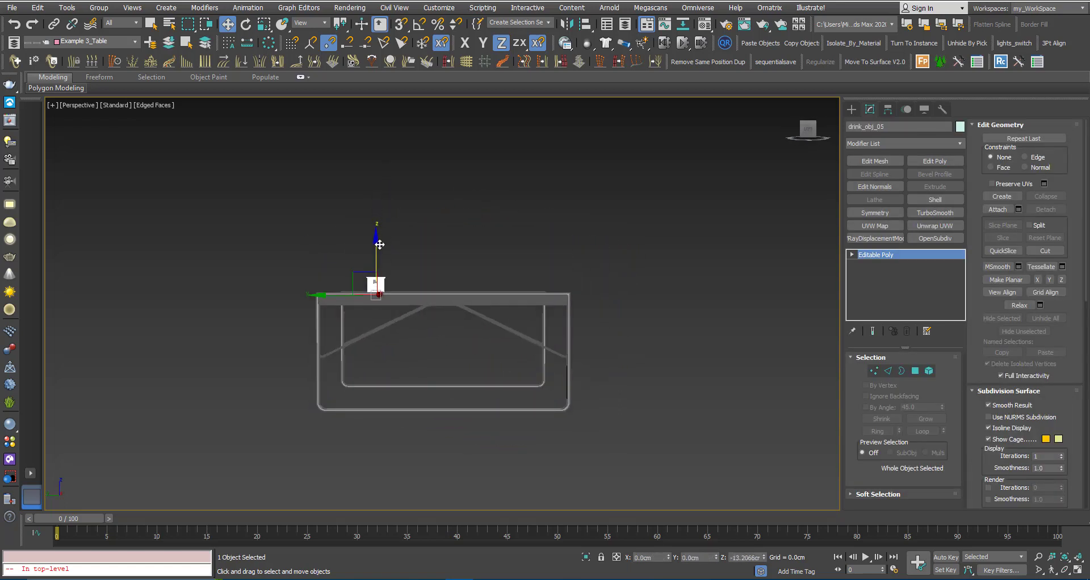
alt+middle_drag(380, 186, 431, 233)
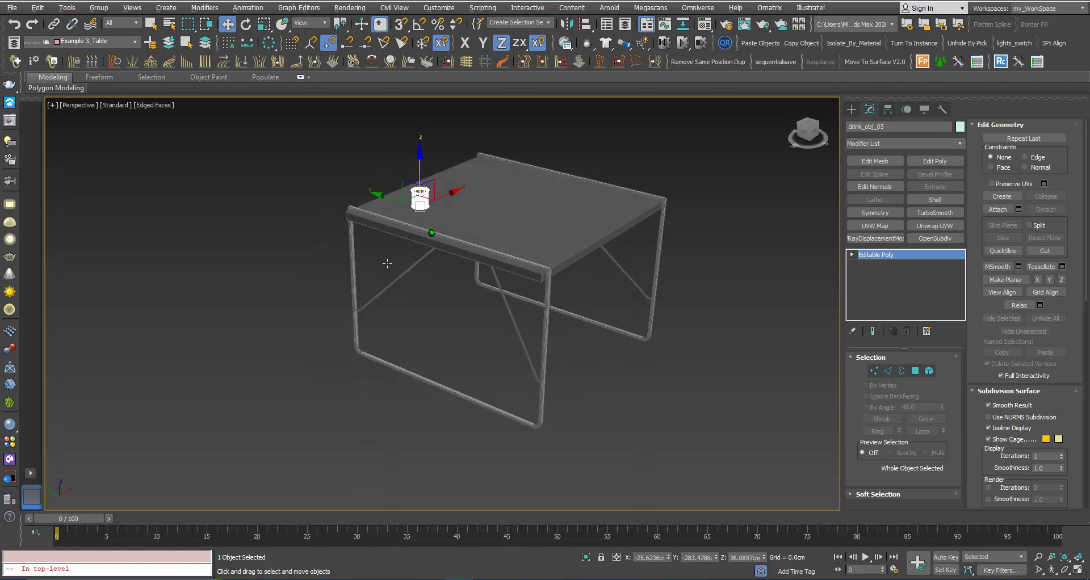
- Toggle the table's Linked XForm off and back on, then orbit to inspect the result
click(436, 233)
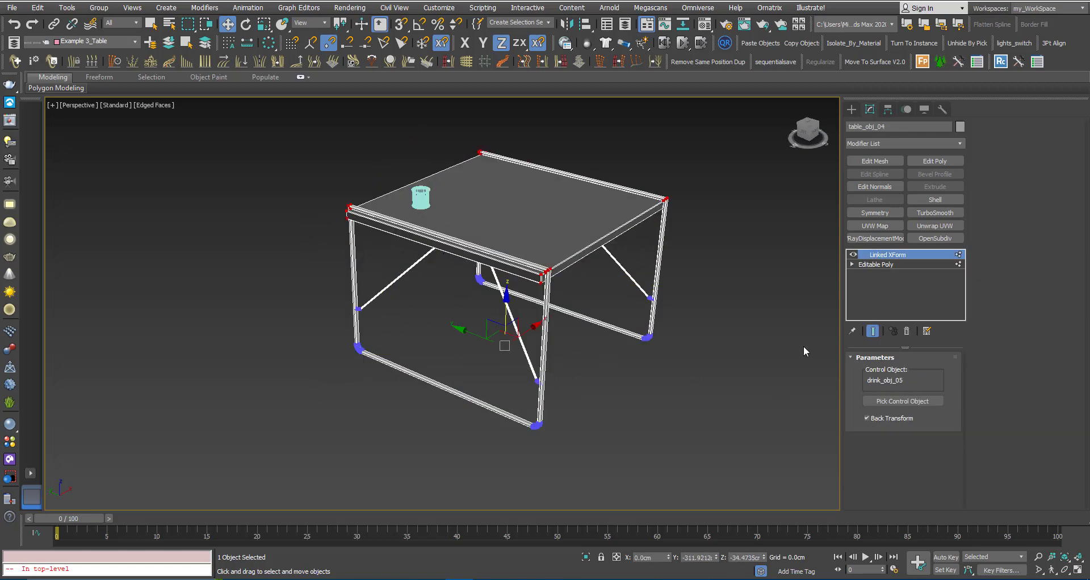
click(852, 255)
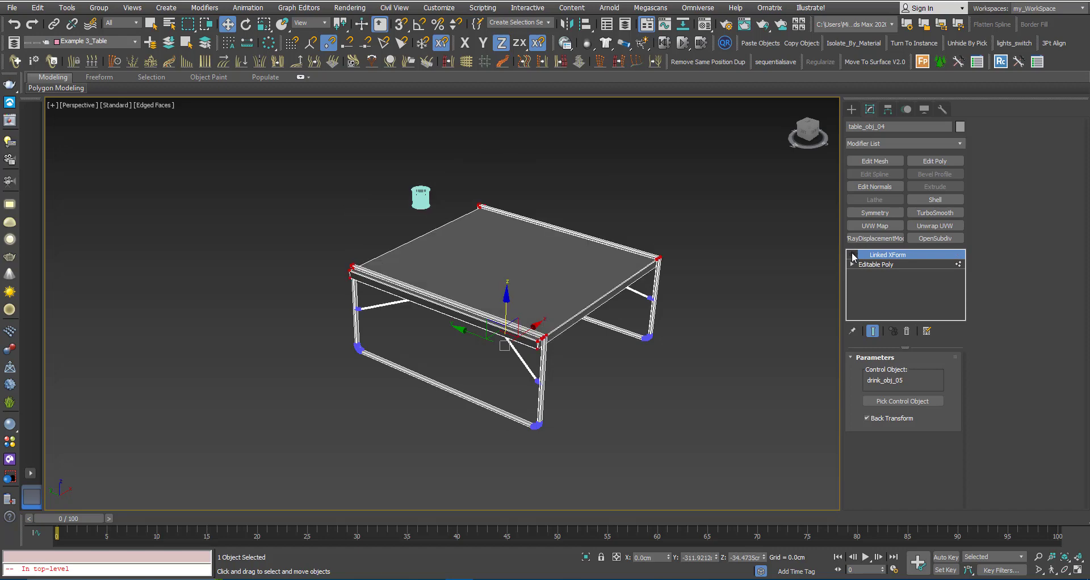
click(852, 255)
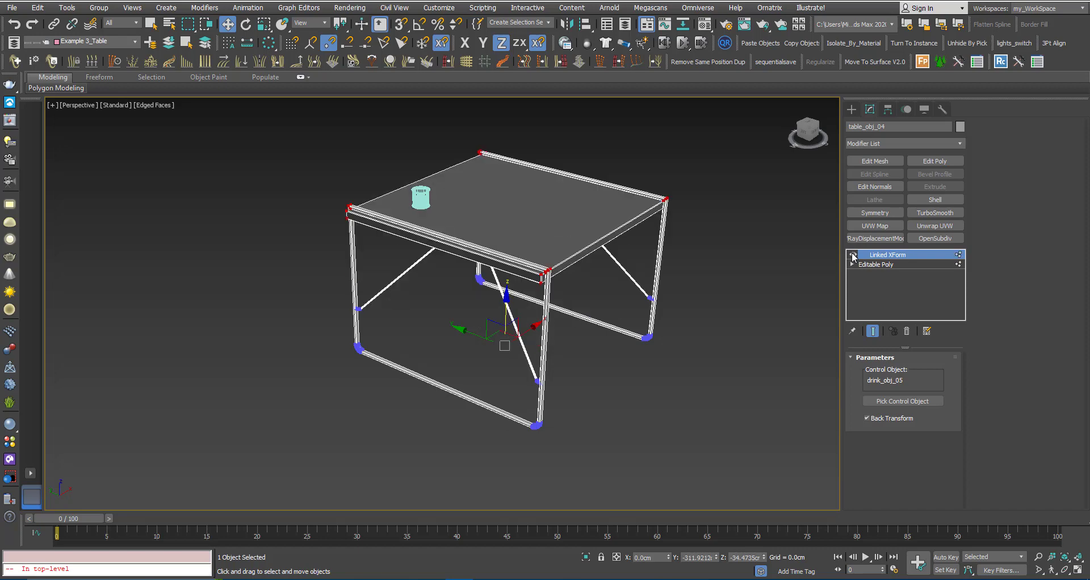
mouse_move(506, 251)
alt+middle_down()
mouse_move(418, 255)
mouse_move(498, 295)
mouse_move(533, 329)
alt+middle_up()
scroll(470, 288, down, 3)
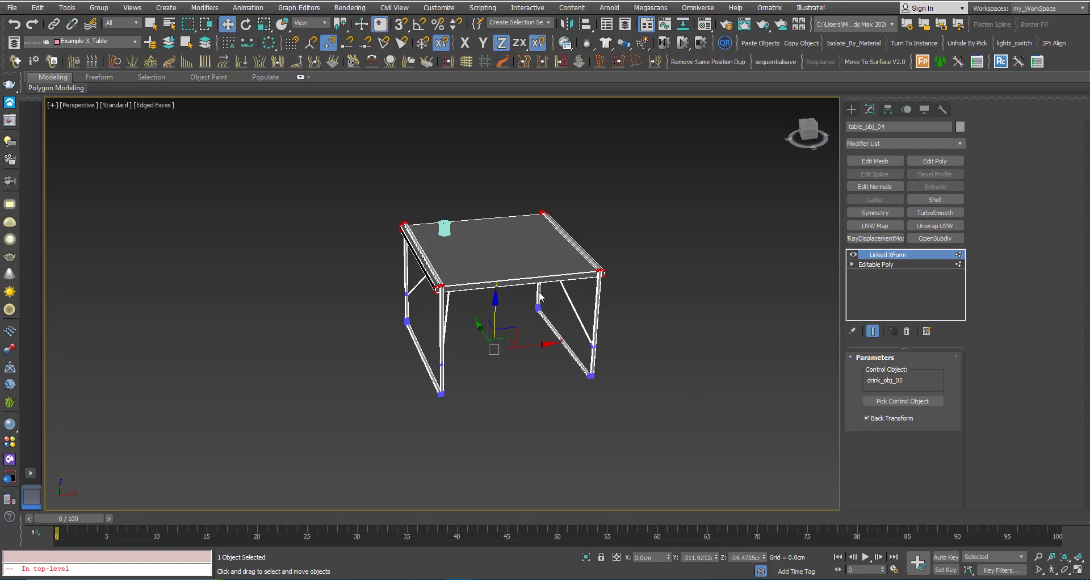
alt+middle_drag(459, 268, 488, 266)
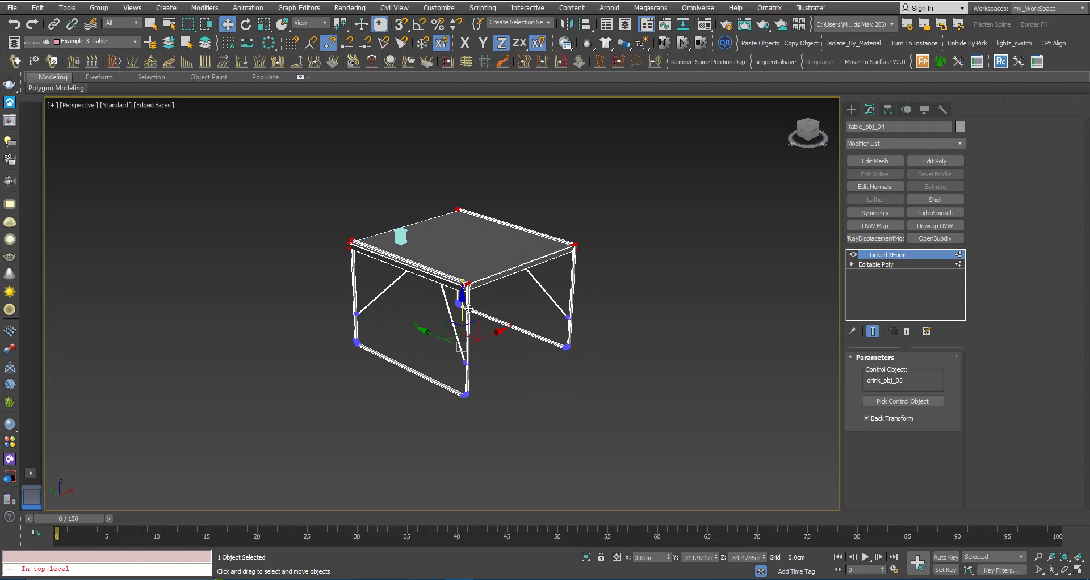
alt+middle_drag(439, 280, 434, 294)
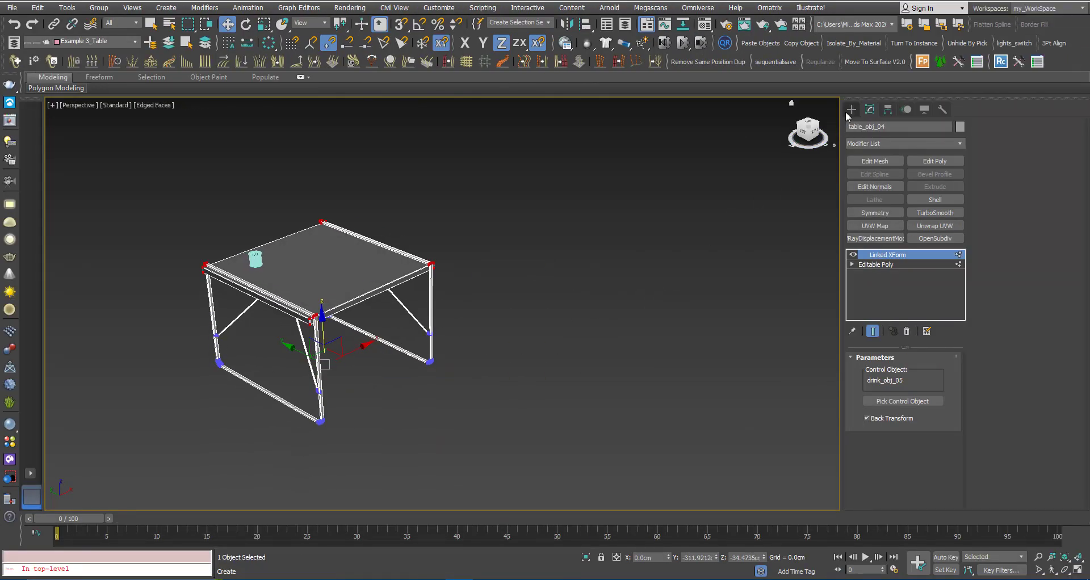
- Create a flat box Box003 on the ground beside the table
click(851, 109)
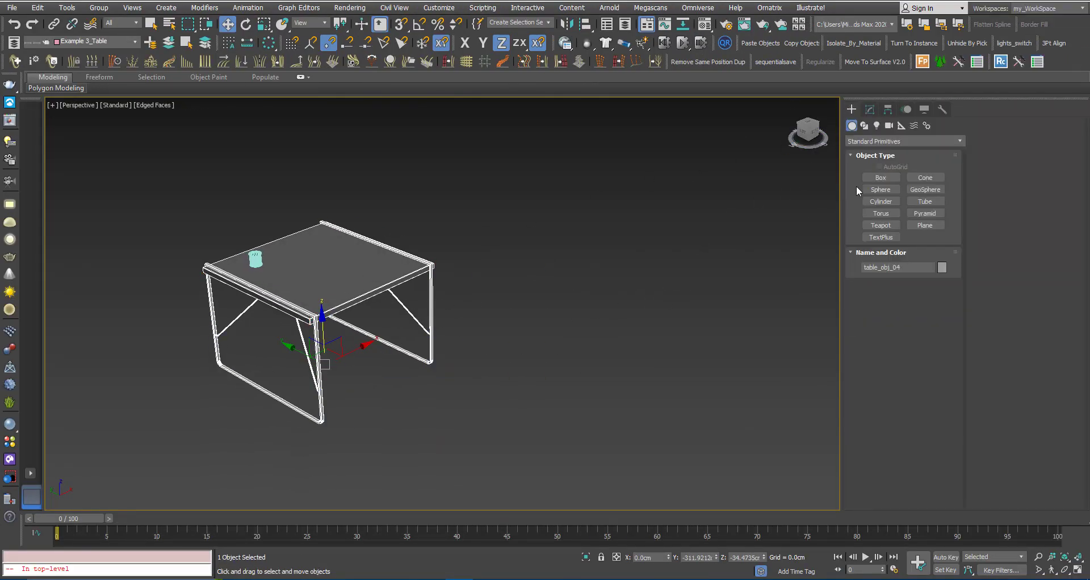
click(876, 182)
scroll(503, 276, down, 2)
drag(637, 359, 673, 495)
- Place a small teapot on top of the box, then select Box003
click(882, 229)
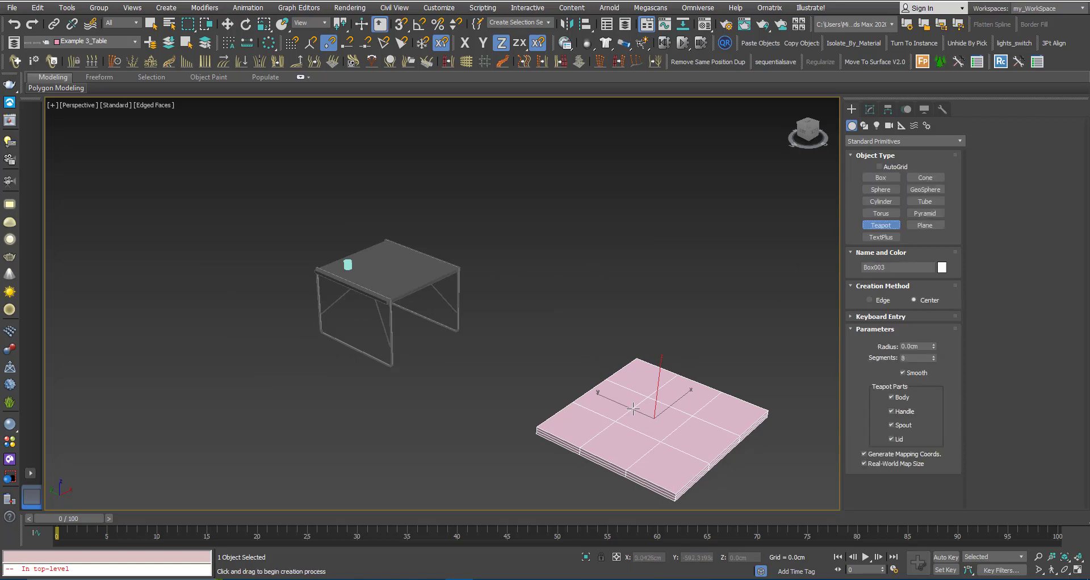
drag(629, 414, 639, 417)
key(w)
middle_drag(598, 407, 541, 353)
scroll(541, 353, up, 2)
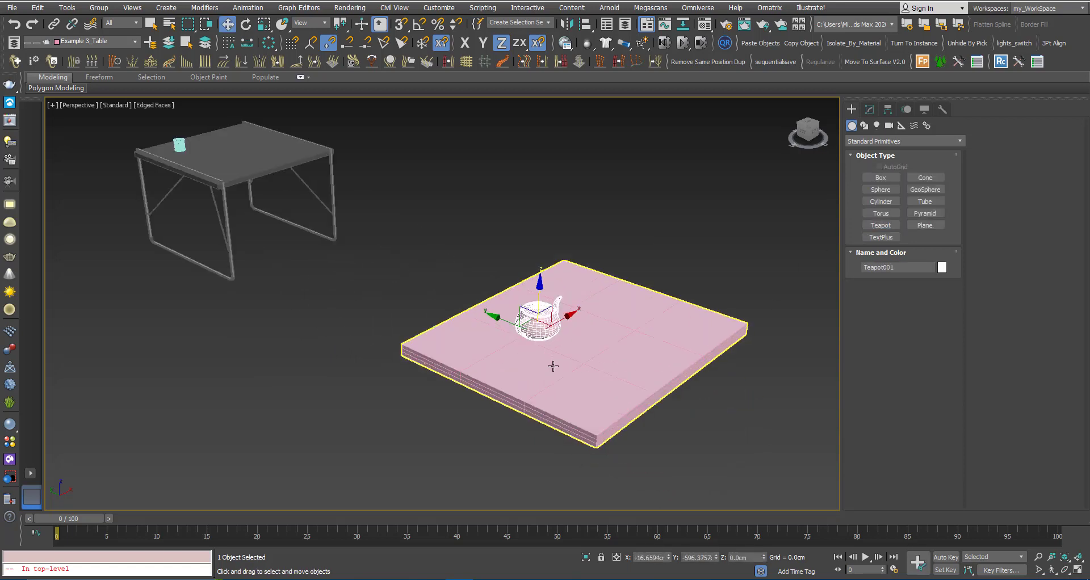
click(576, 369)
- Add a Linked XForm modifier to Box003 with Teapot001 as its control object
click(869, 109)
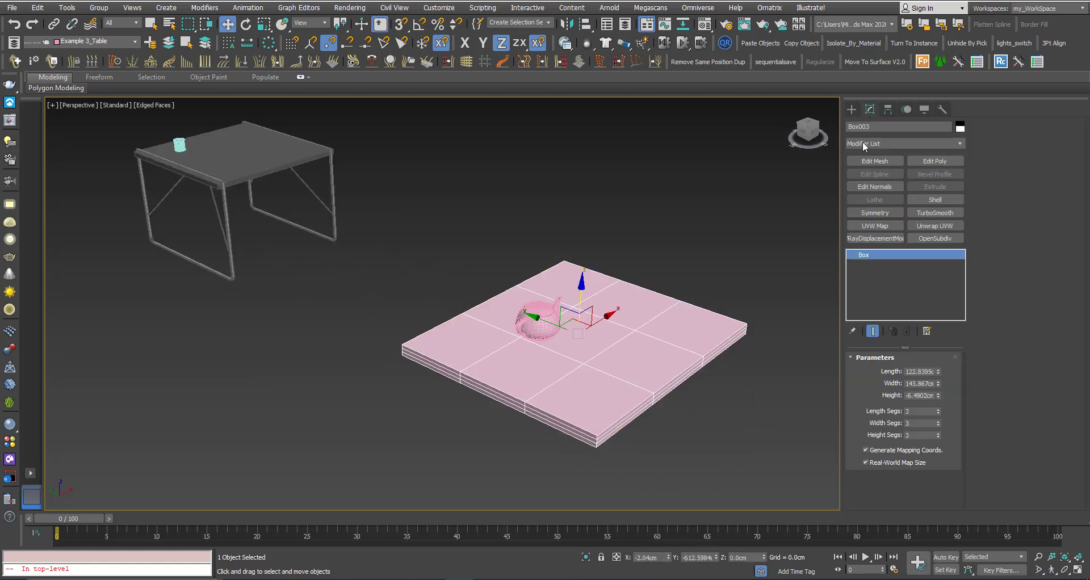
click(863, 142)
text(l)
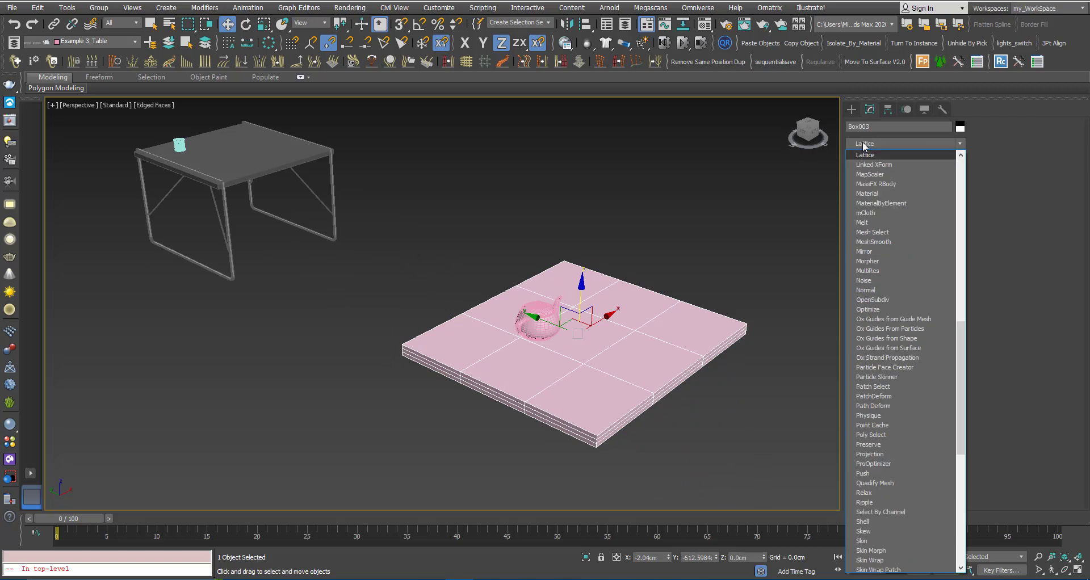
text(l)
click(864, 155)
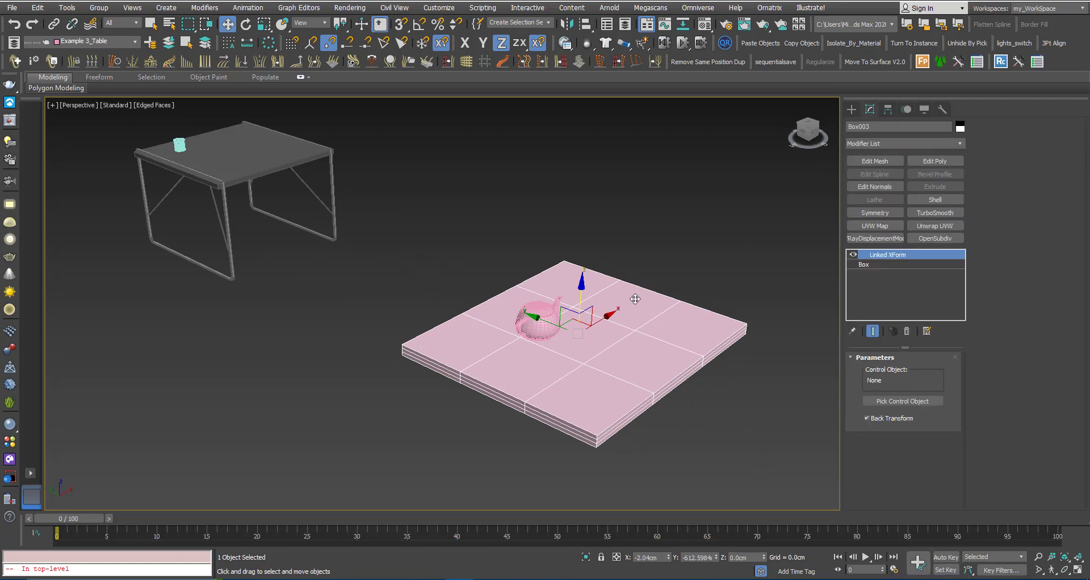
click(901, 401)
click(534, 327)
- Drag the teapot to check the pink box follows, undo, and reselect the box
click(540, 334)
drag(538, 302, 515, 295)
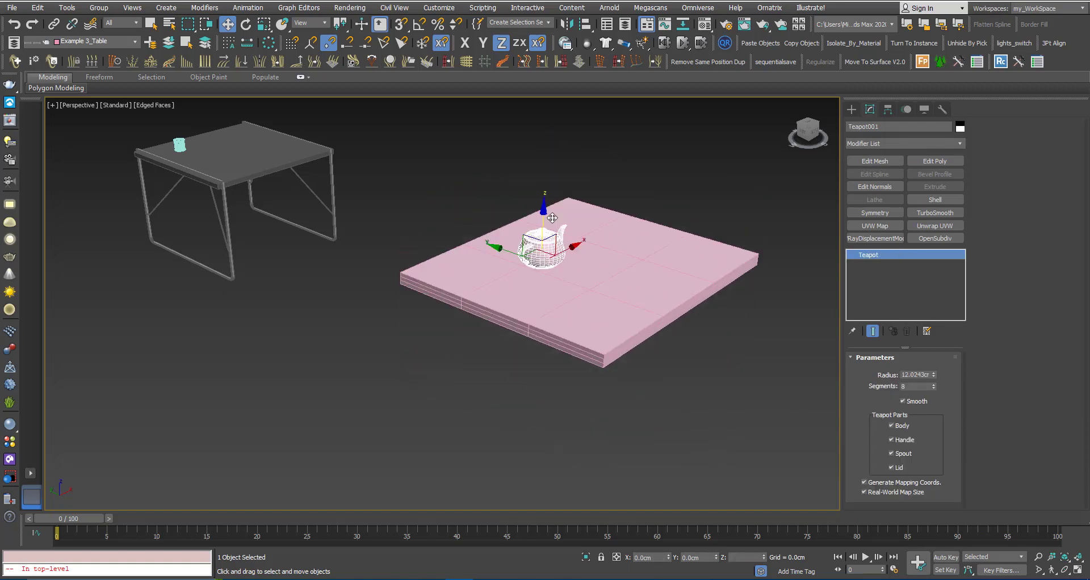
key(ctrl+z)
scroll(515, 295, down, 3)
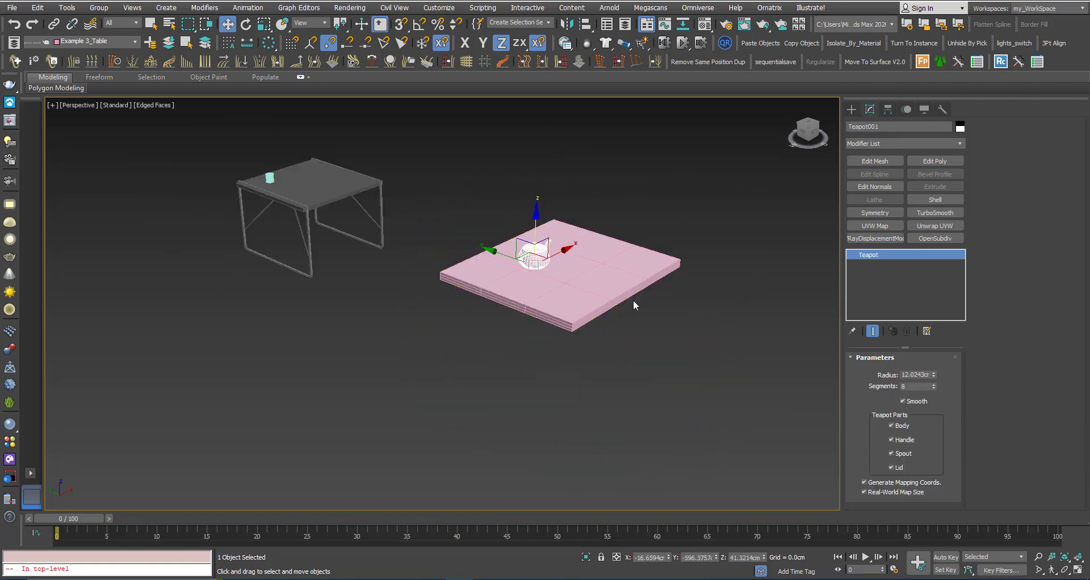
click(565, 298)
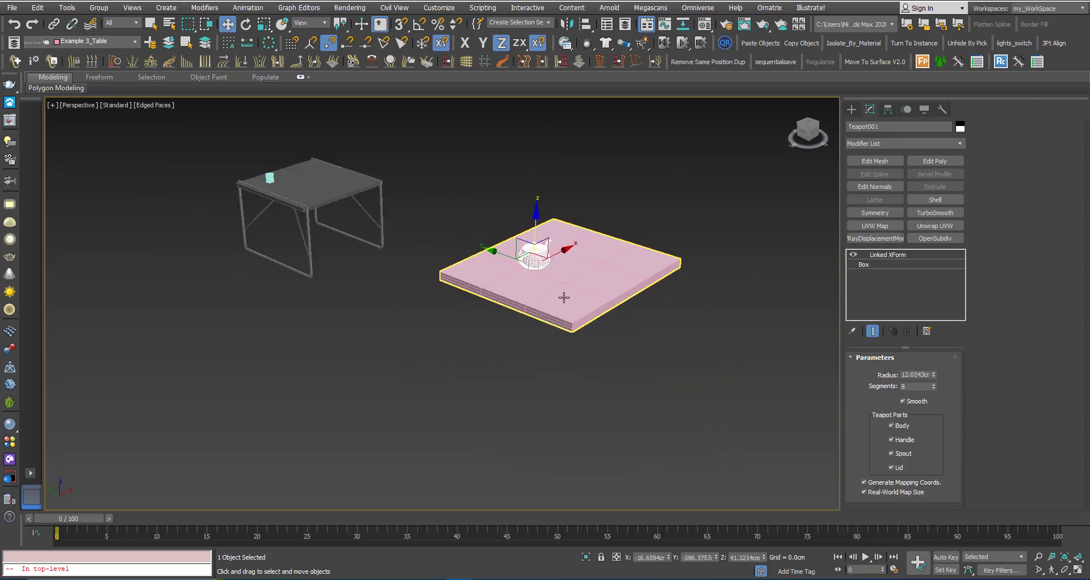
click(536, 256)
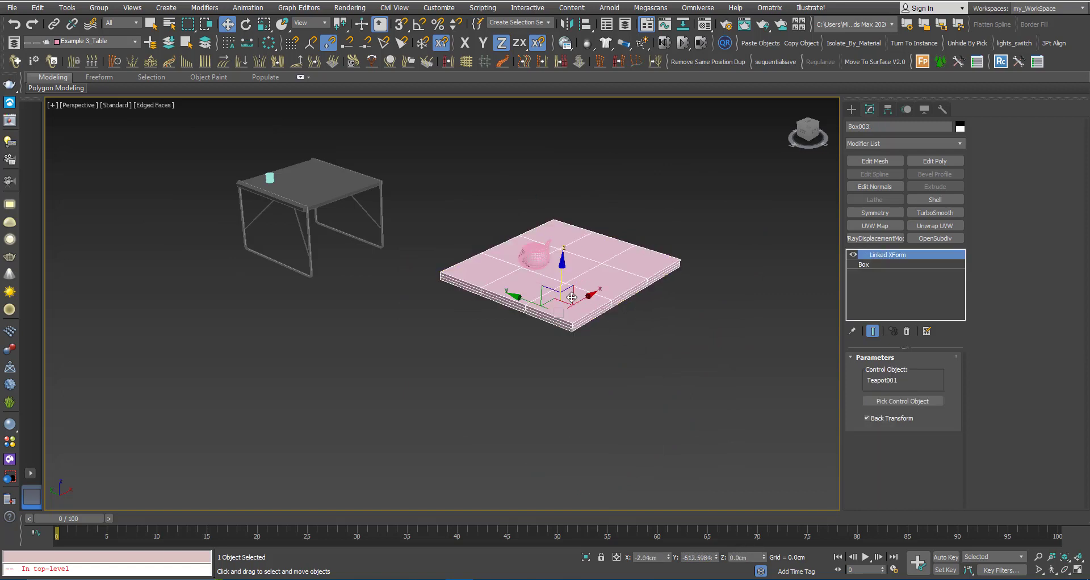
click(578, 301)
middle_drag(537, 301, 545, 285)
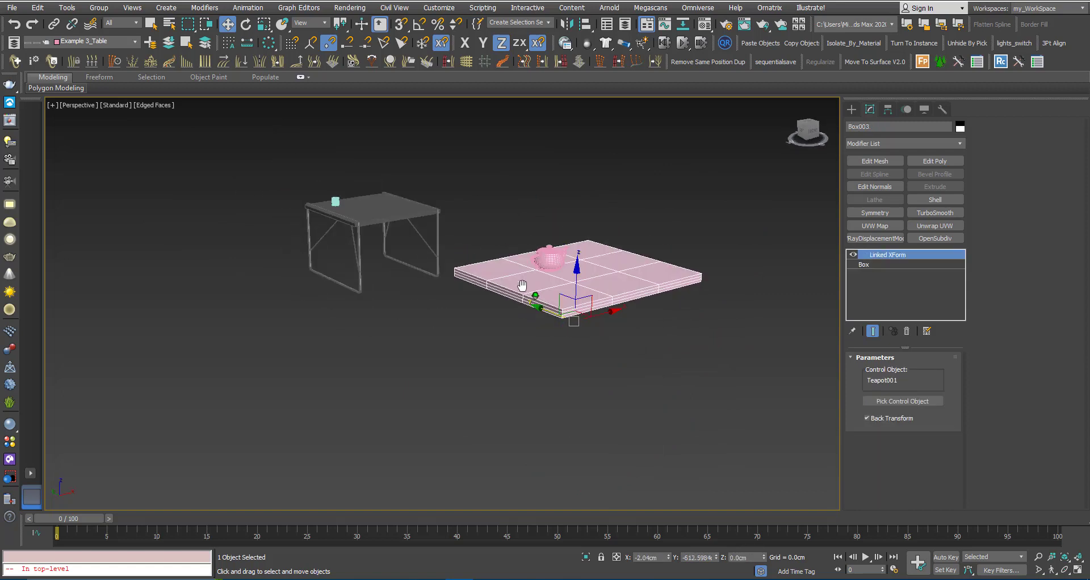
- Toggle the Linked XForm modifier off and on to compare the box's positions
click(854, 254)
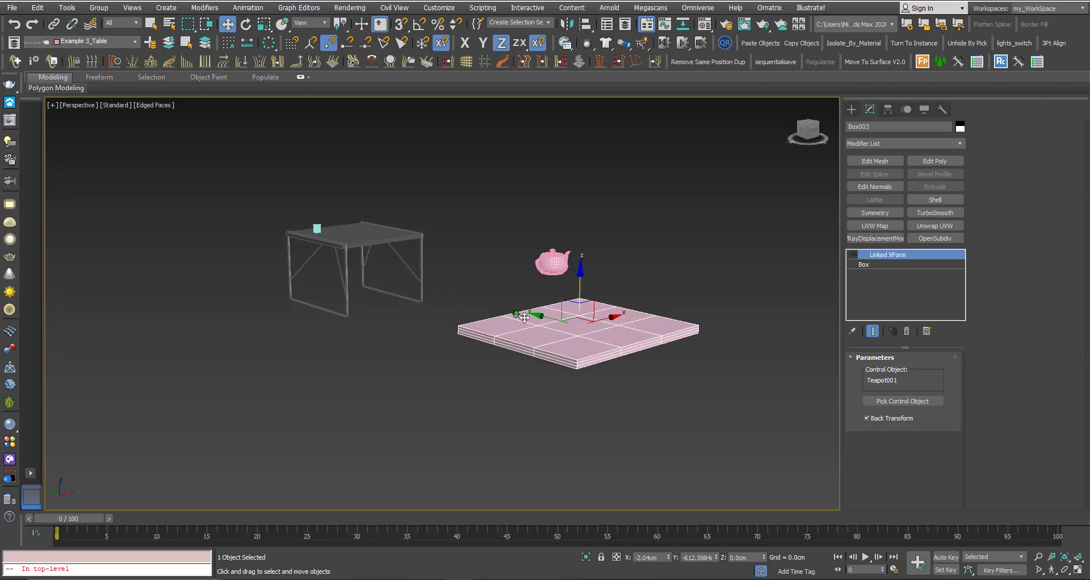
alt+middle_drag(532, 313, 514, 307)
click(856, 252)
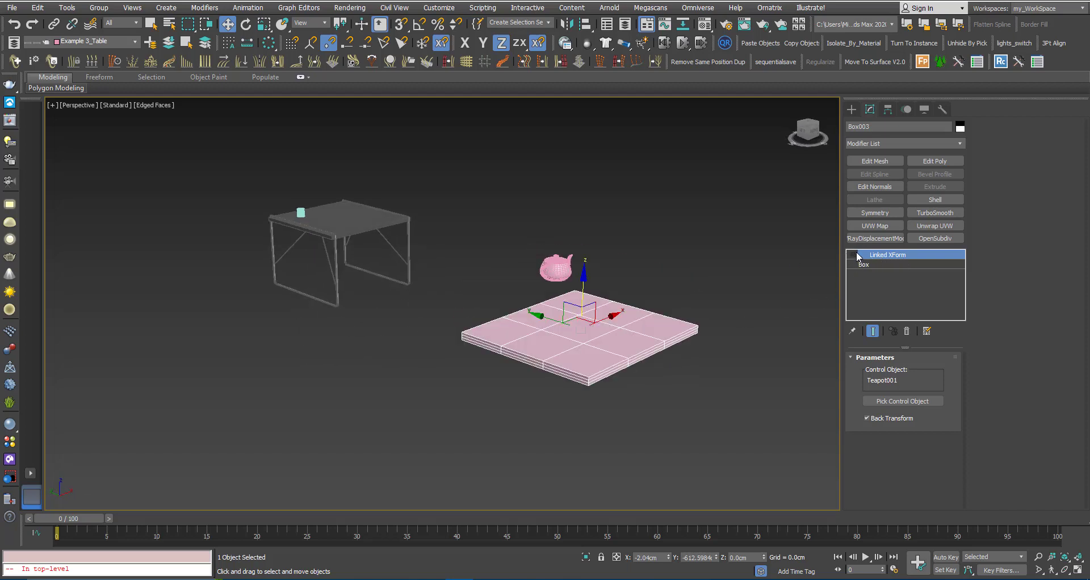
click(856, 251)
click(856, 251)
mouse_move(606, 274)
alt+middle_down()
mouse_move(537, 274)
mouse_move(557, 290)
mouse_move(458, 299)
mouse_move(438, 276)
mouse_move(408, 266)
alt+middle_up()
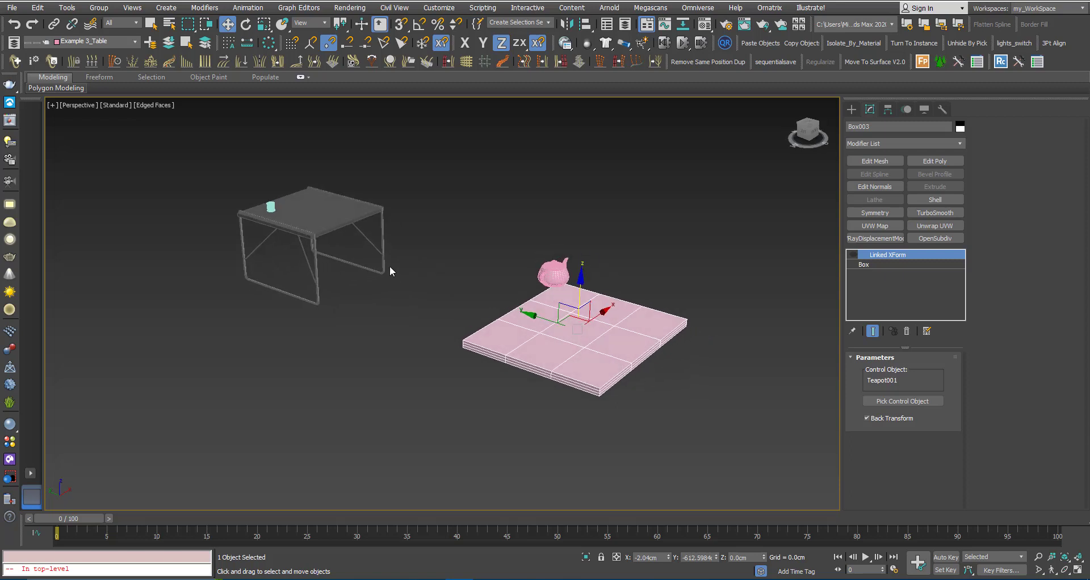